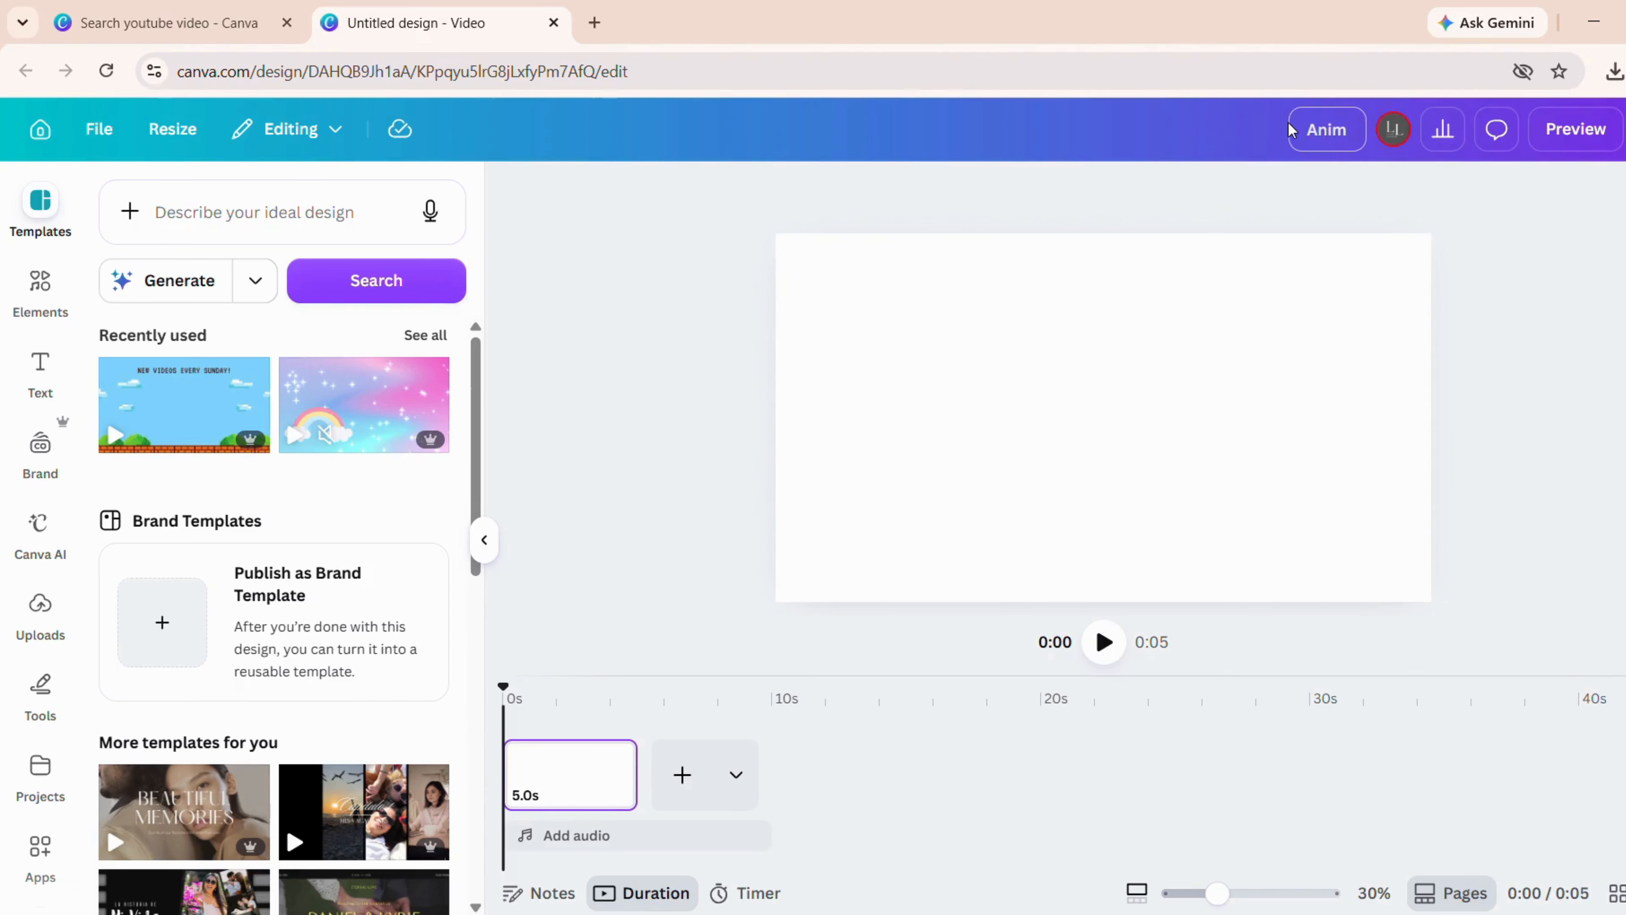
- Title the design "Animation Tutorial"
text(ation Tutorial)
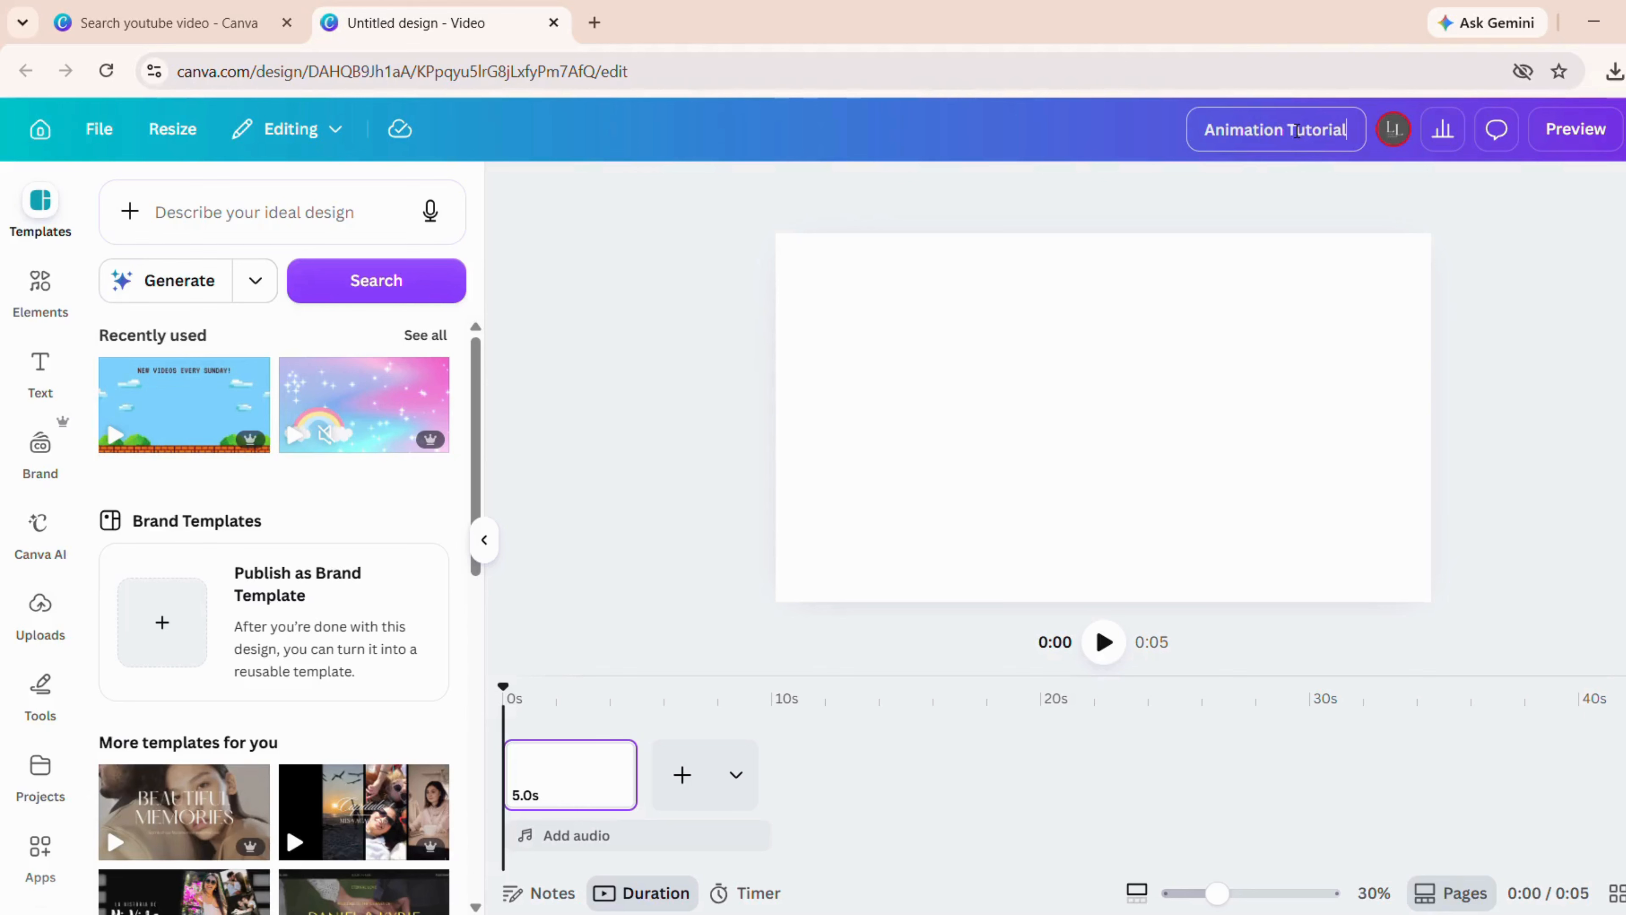
- Find a pink side-view butterfly graphic by searching for "butterfly", add it to the page and shrink it to about half size
click(48, 290)
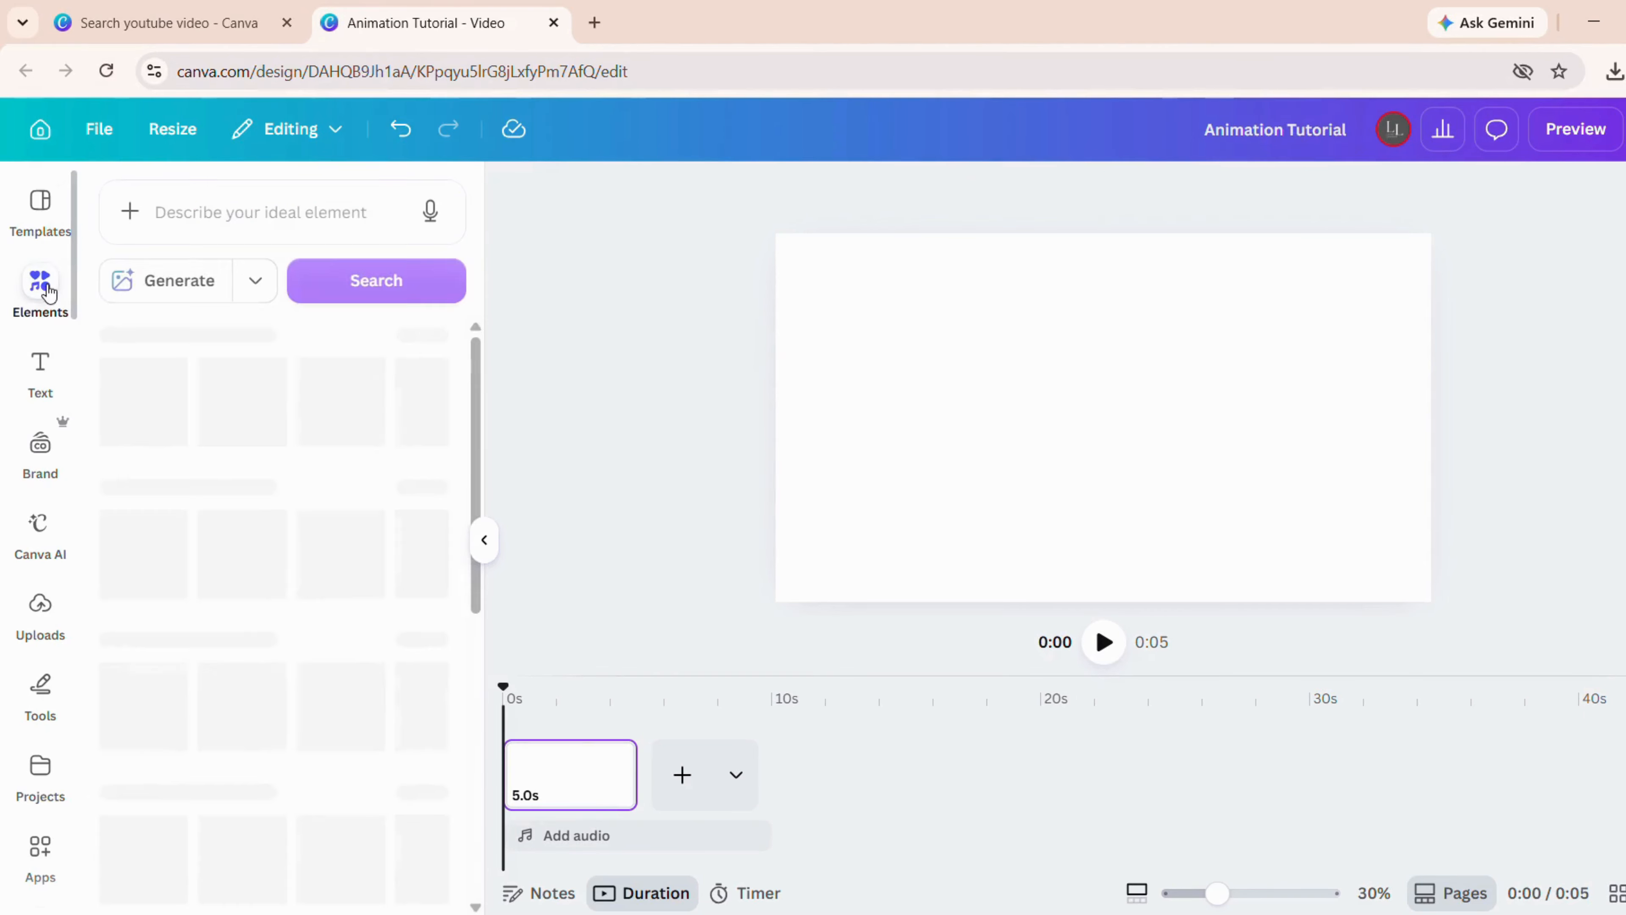
click(232, 213)
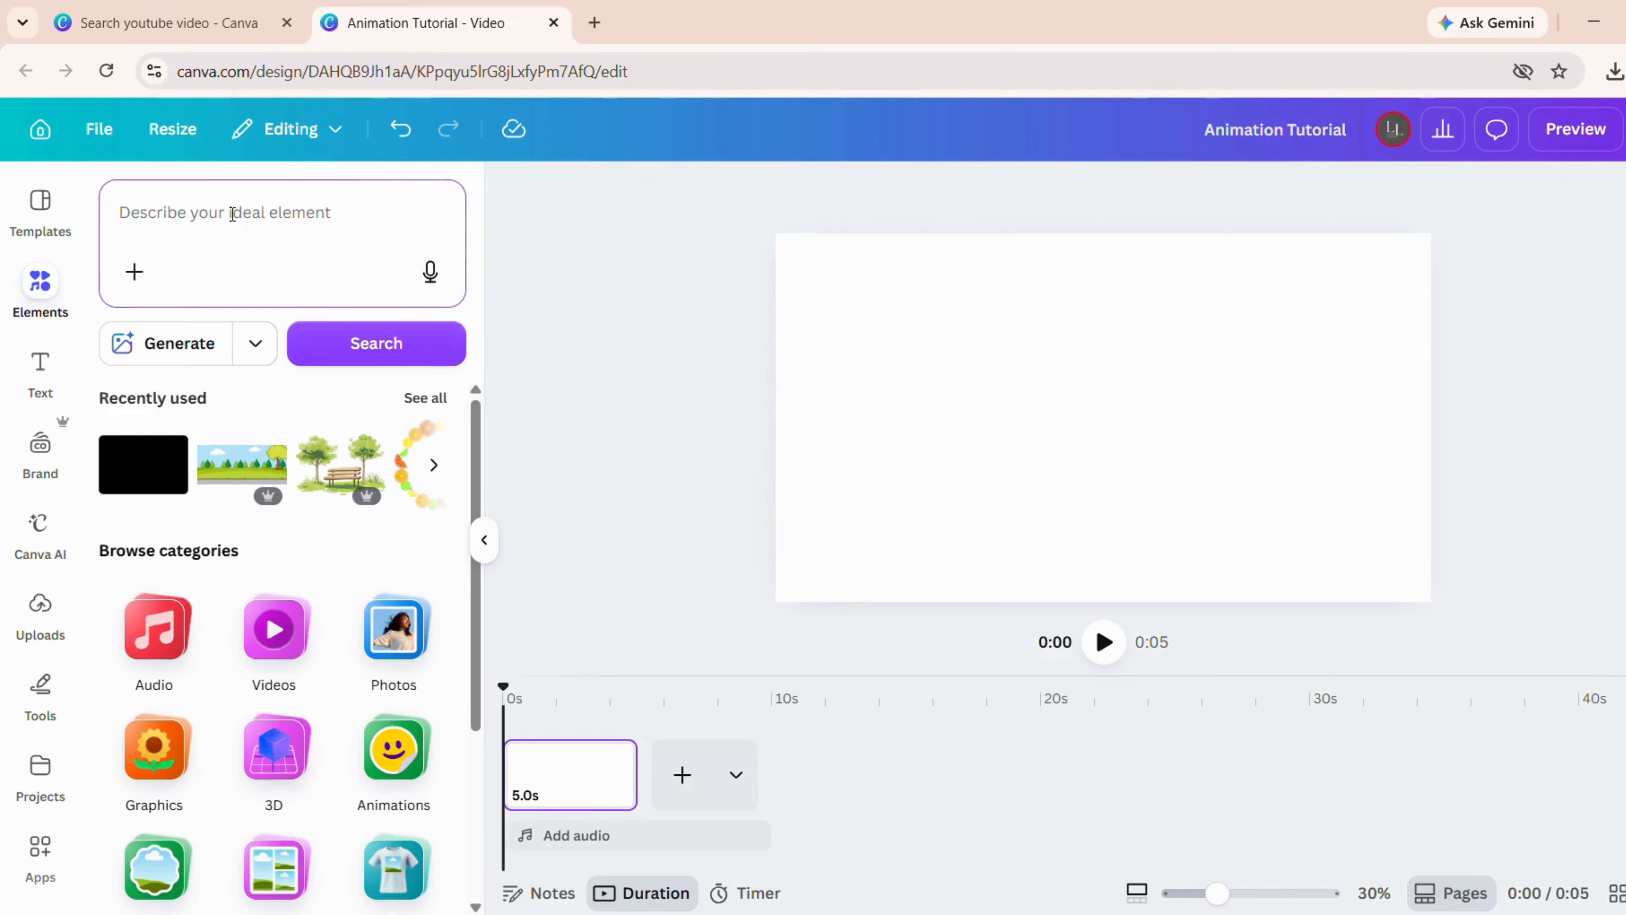
text(butterfly)
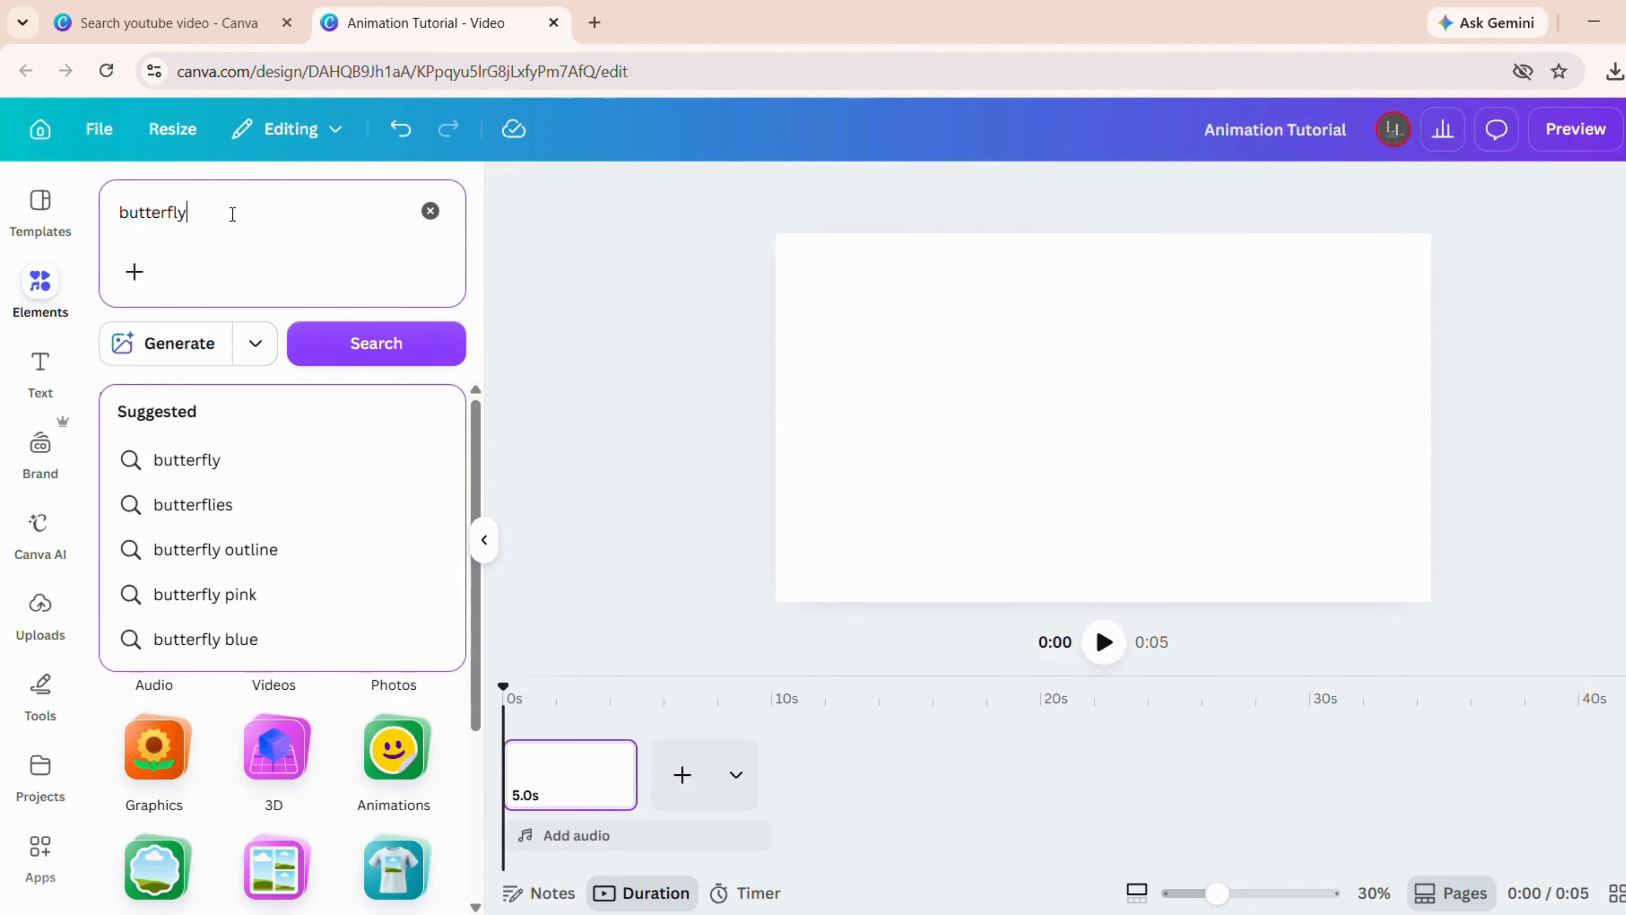
key(Return)
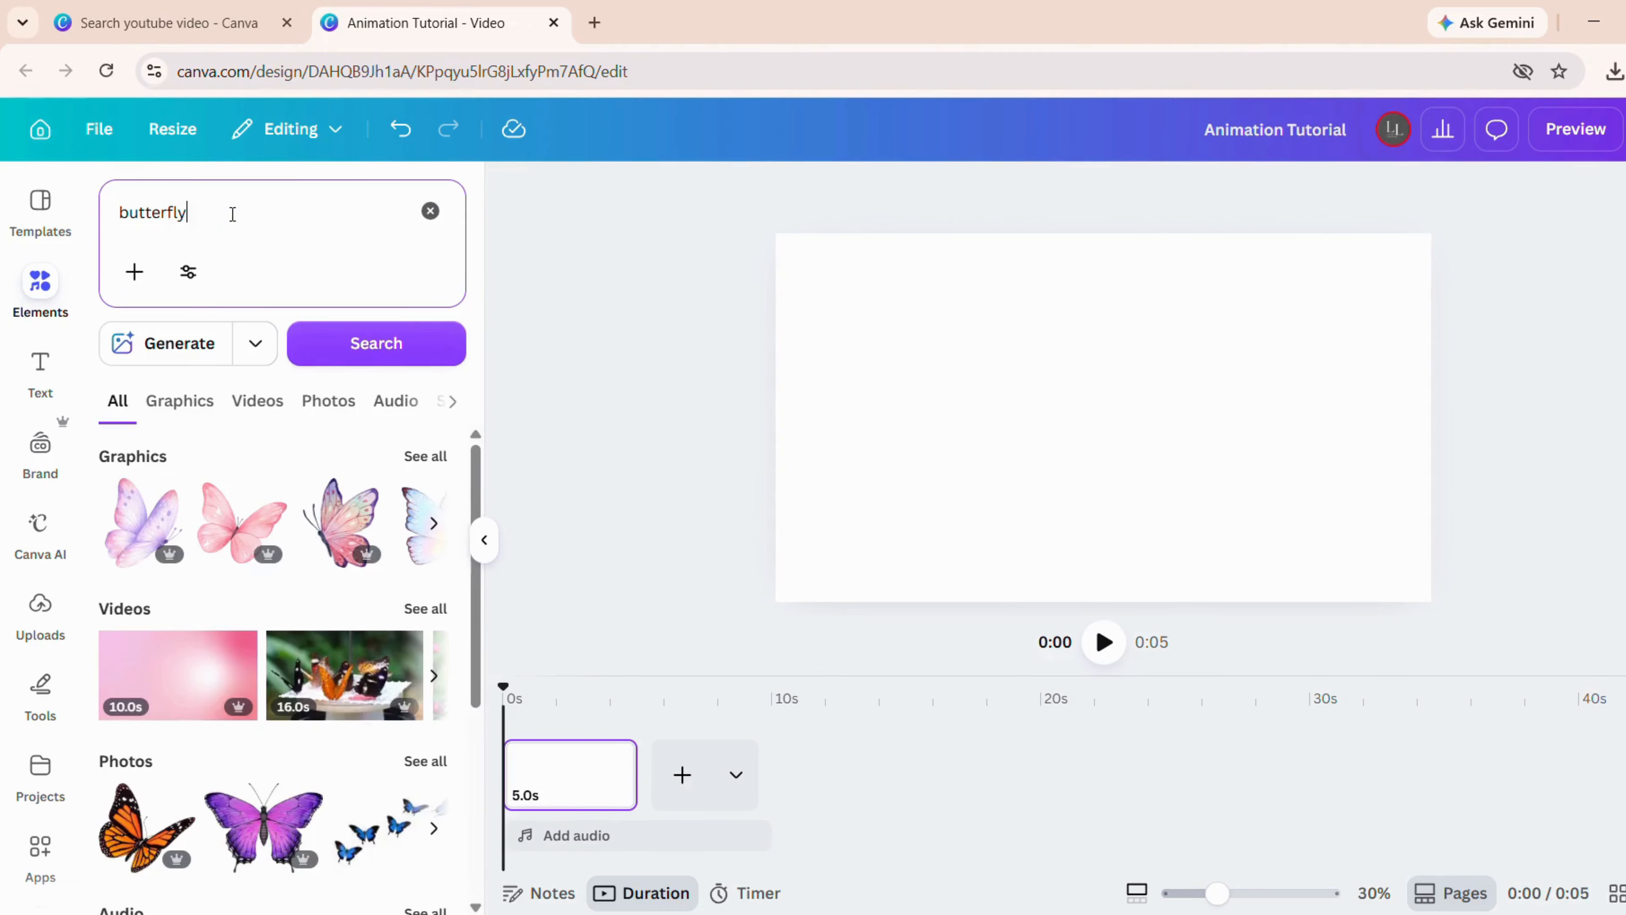
click(428, 456)
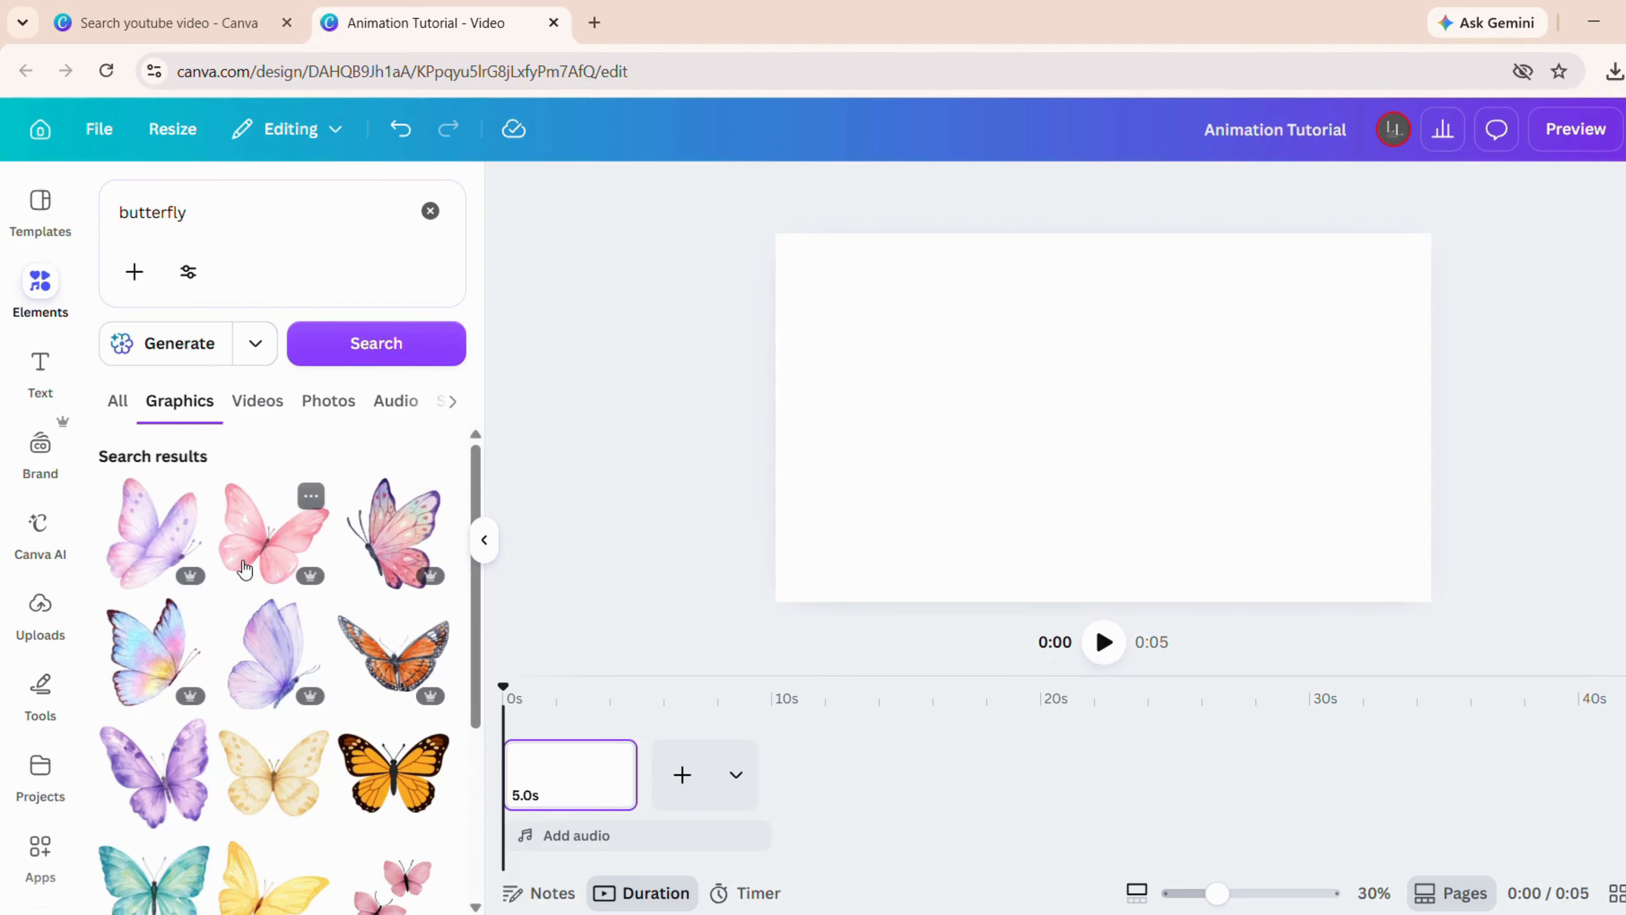
scroll(236, 576, down, 10)
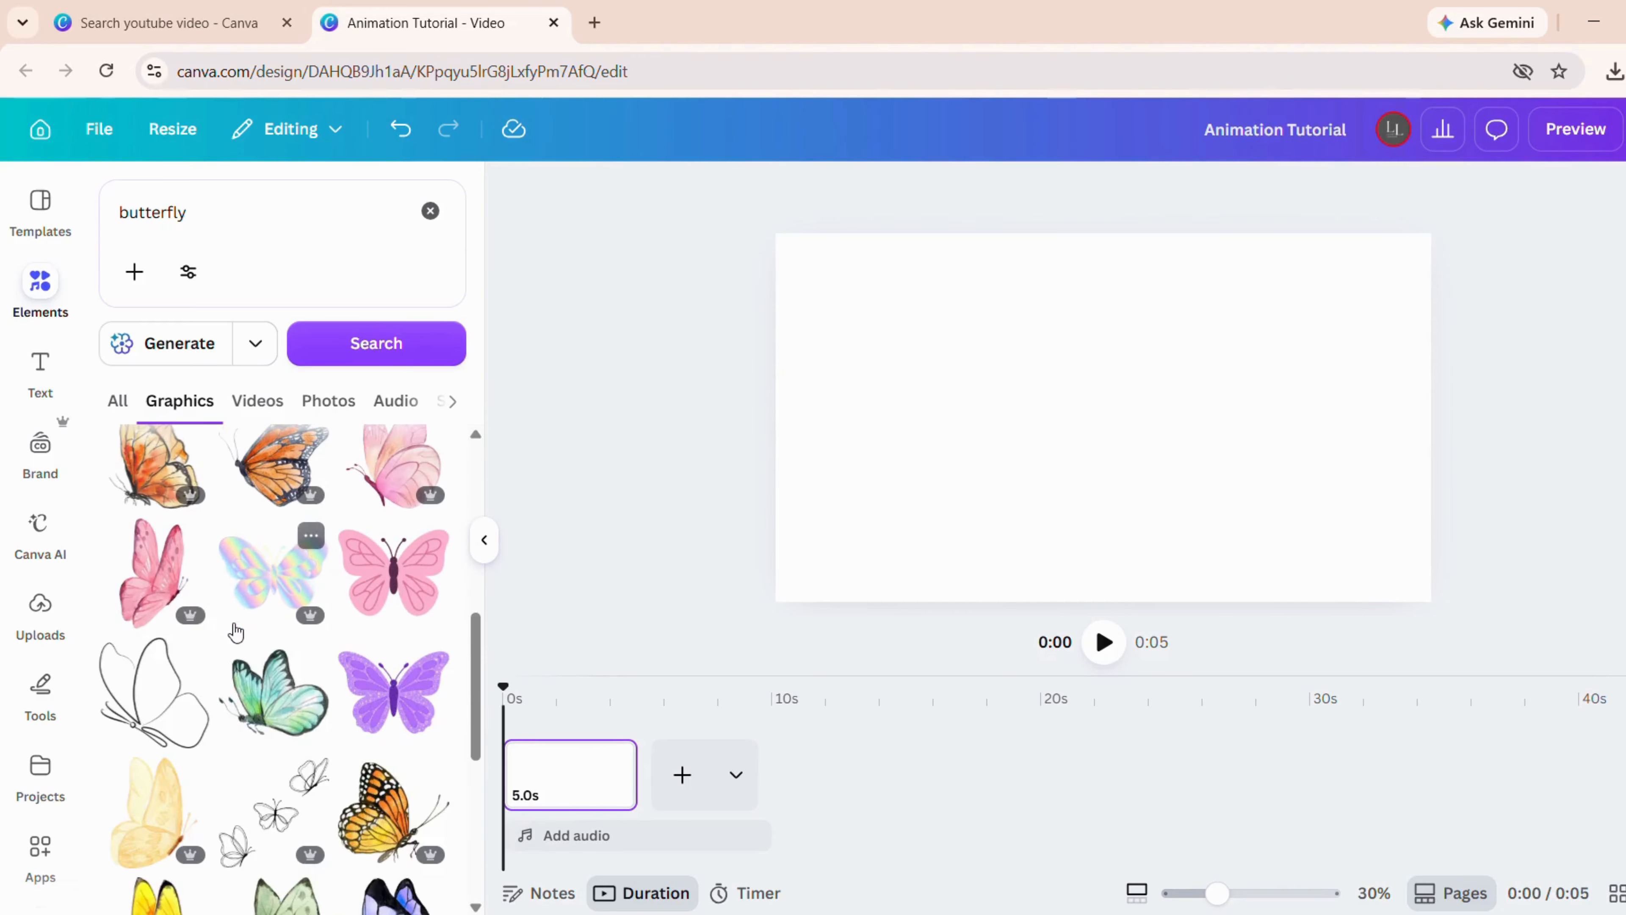
click(164, 596)
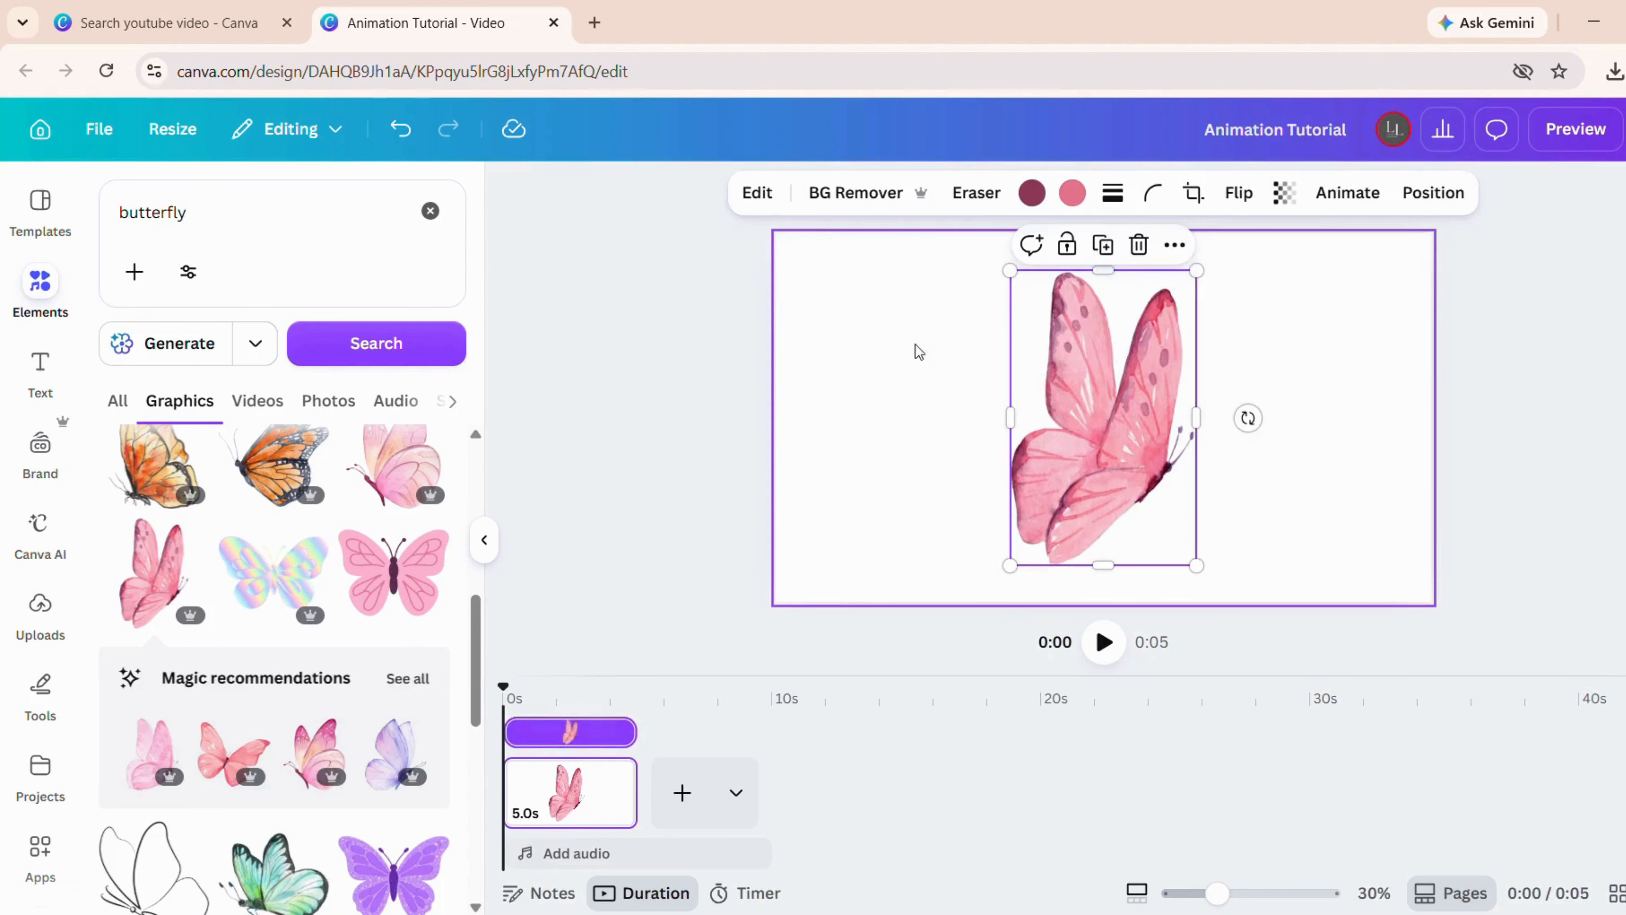
drag(1206, 282, 1104, 419)
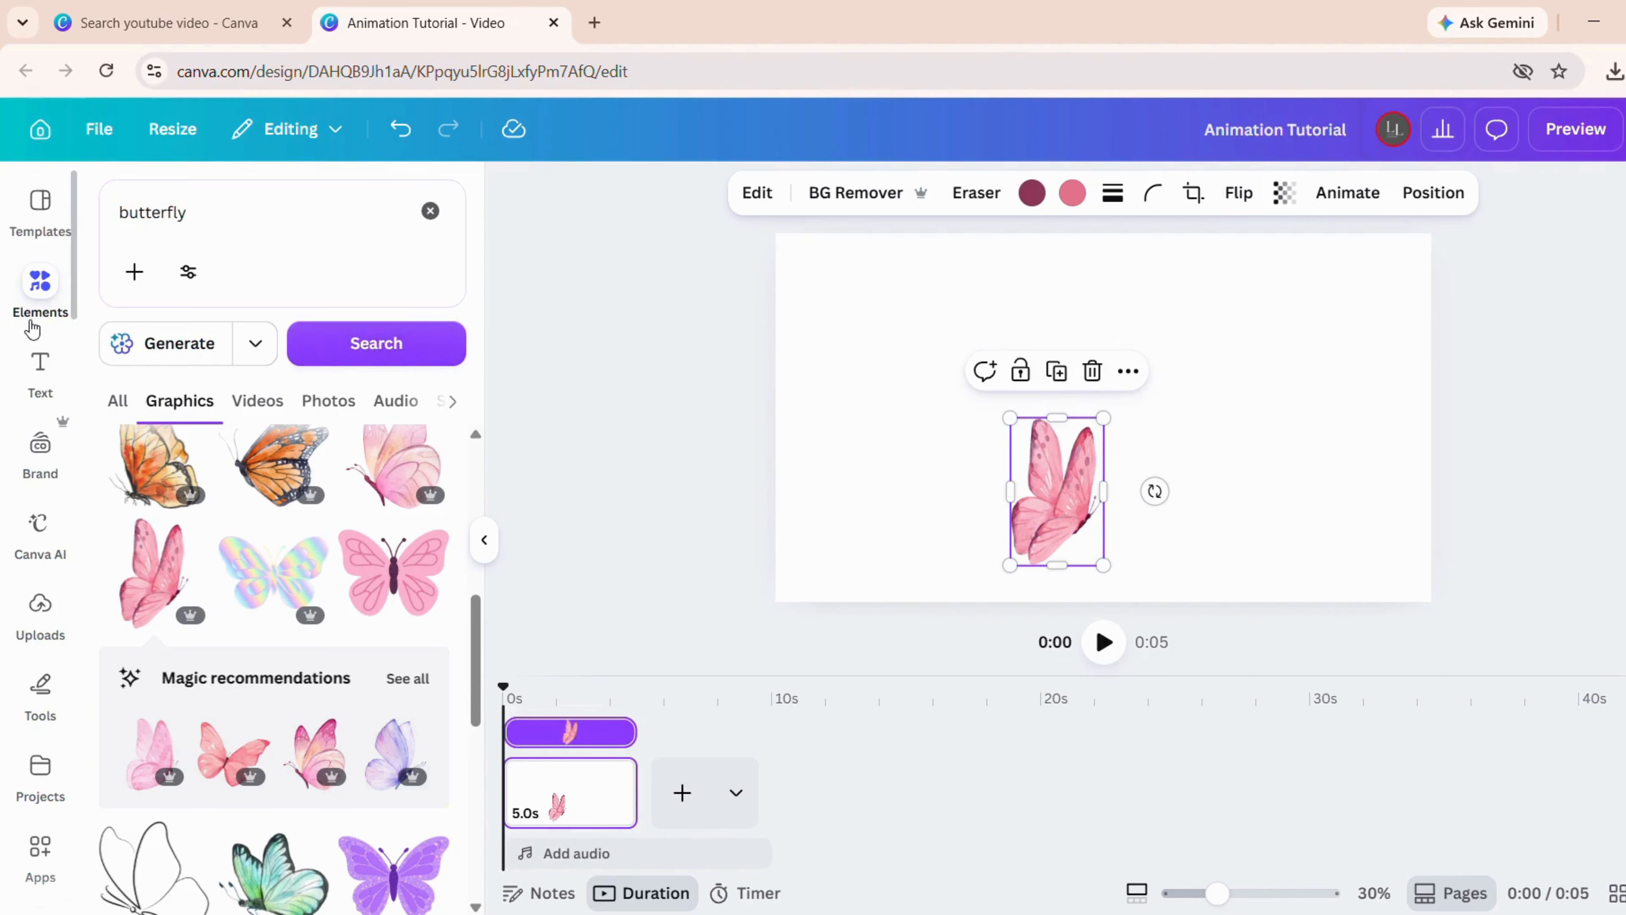
- Set a "park scene" graphic framed by two trees as the page background and move the butterfly beside the left tree
click(430, 211)
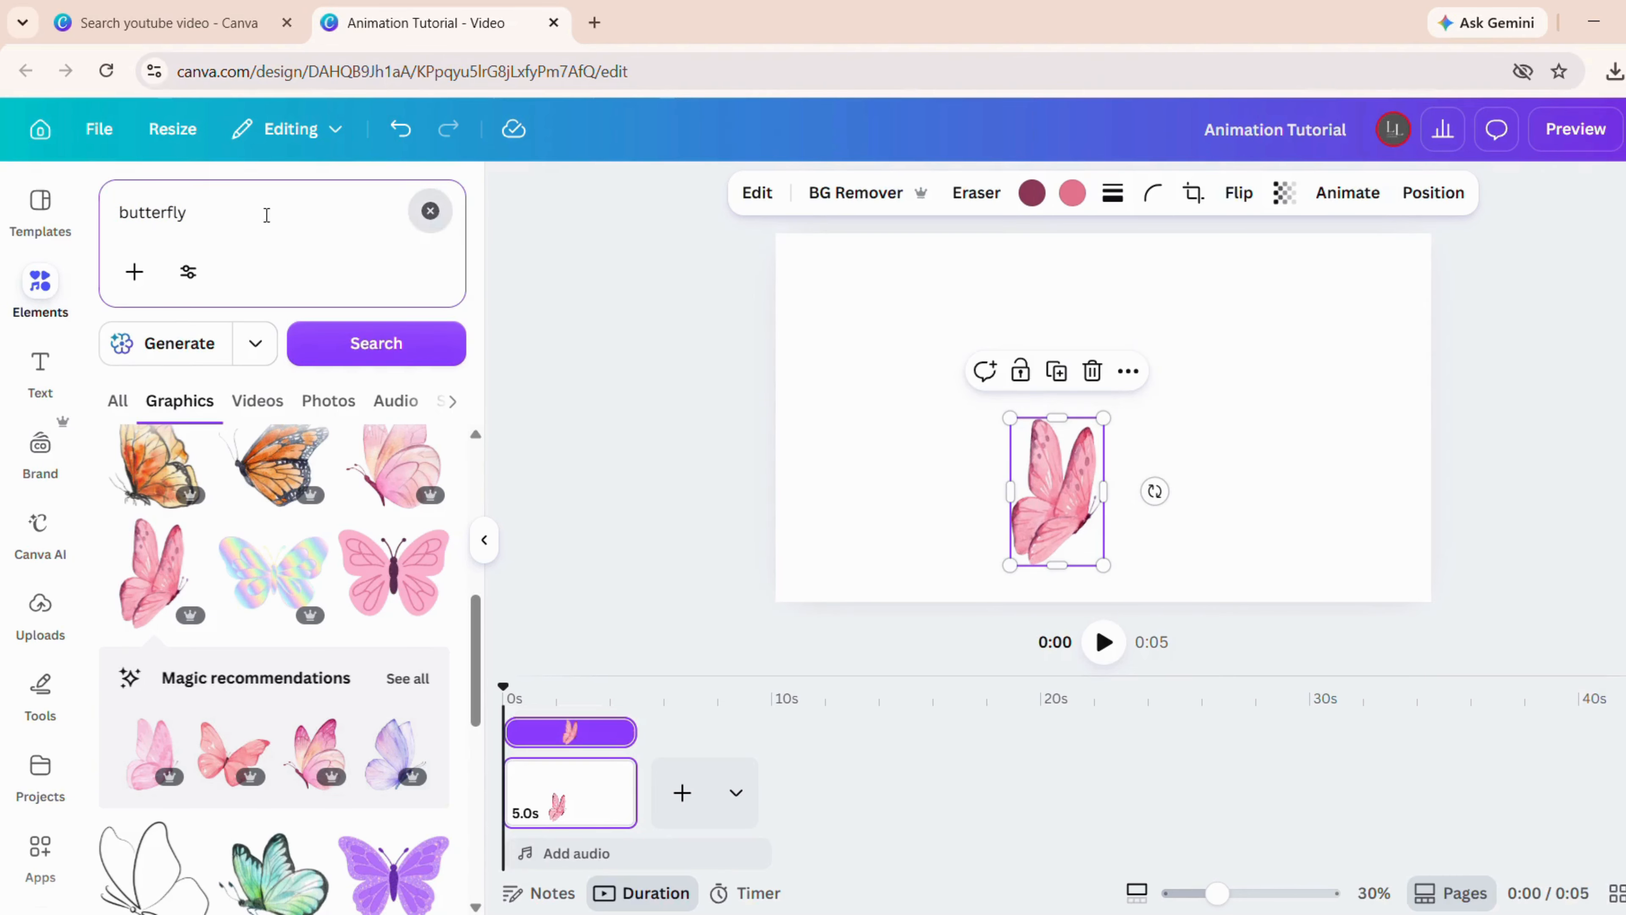
text(pa)
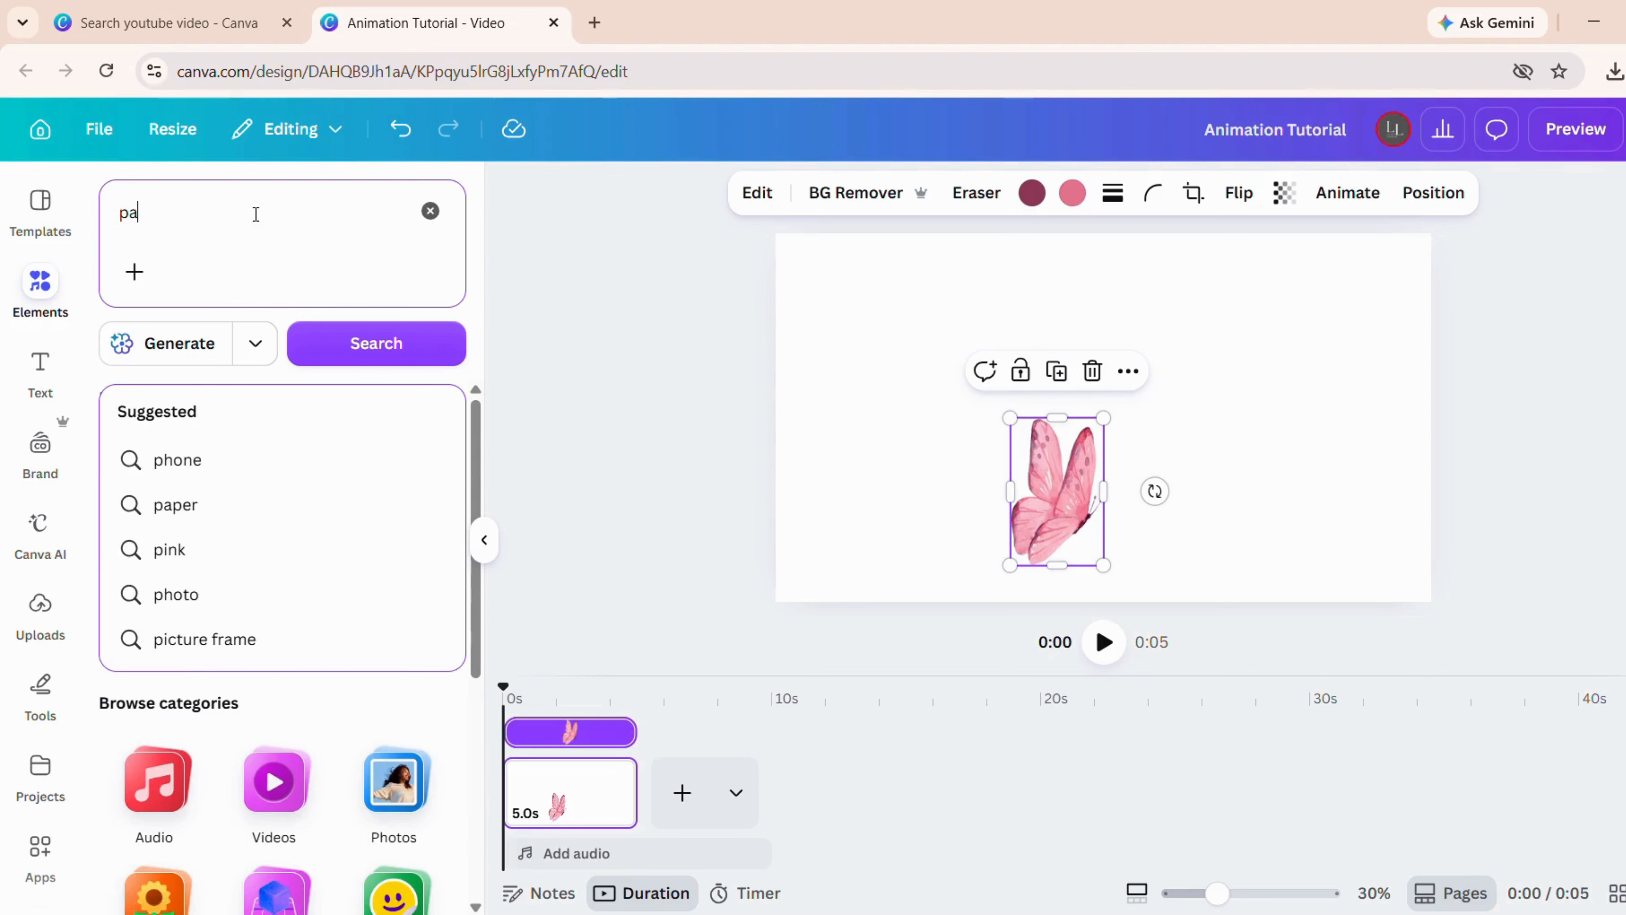
text(rk scene)
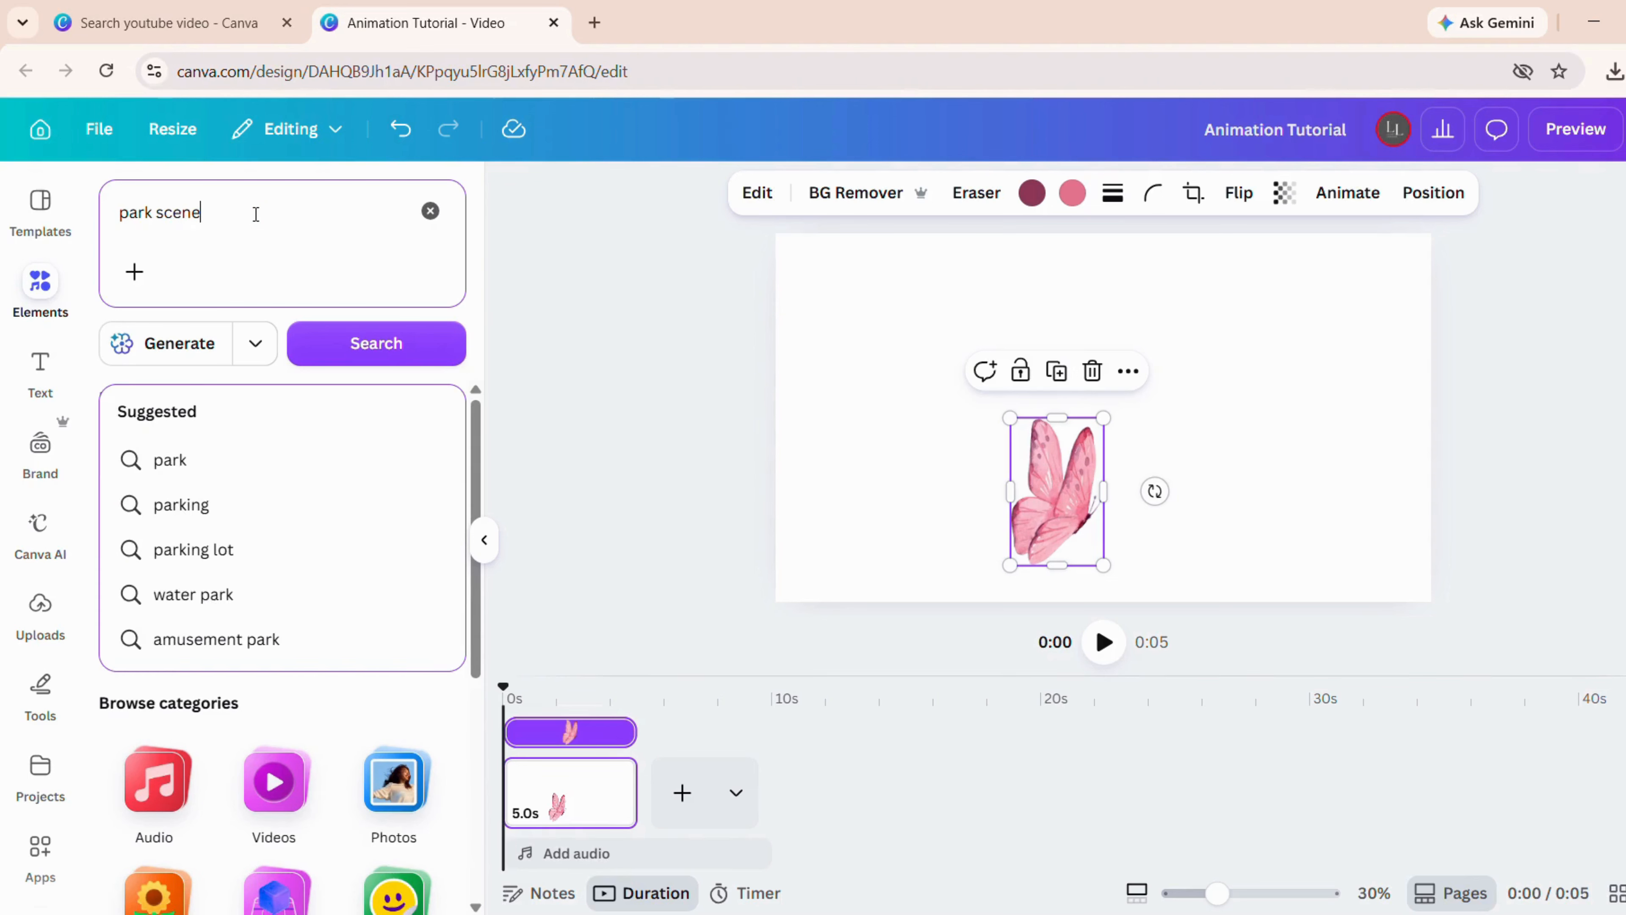
key(Return)
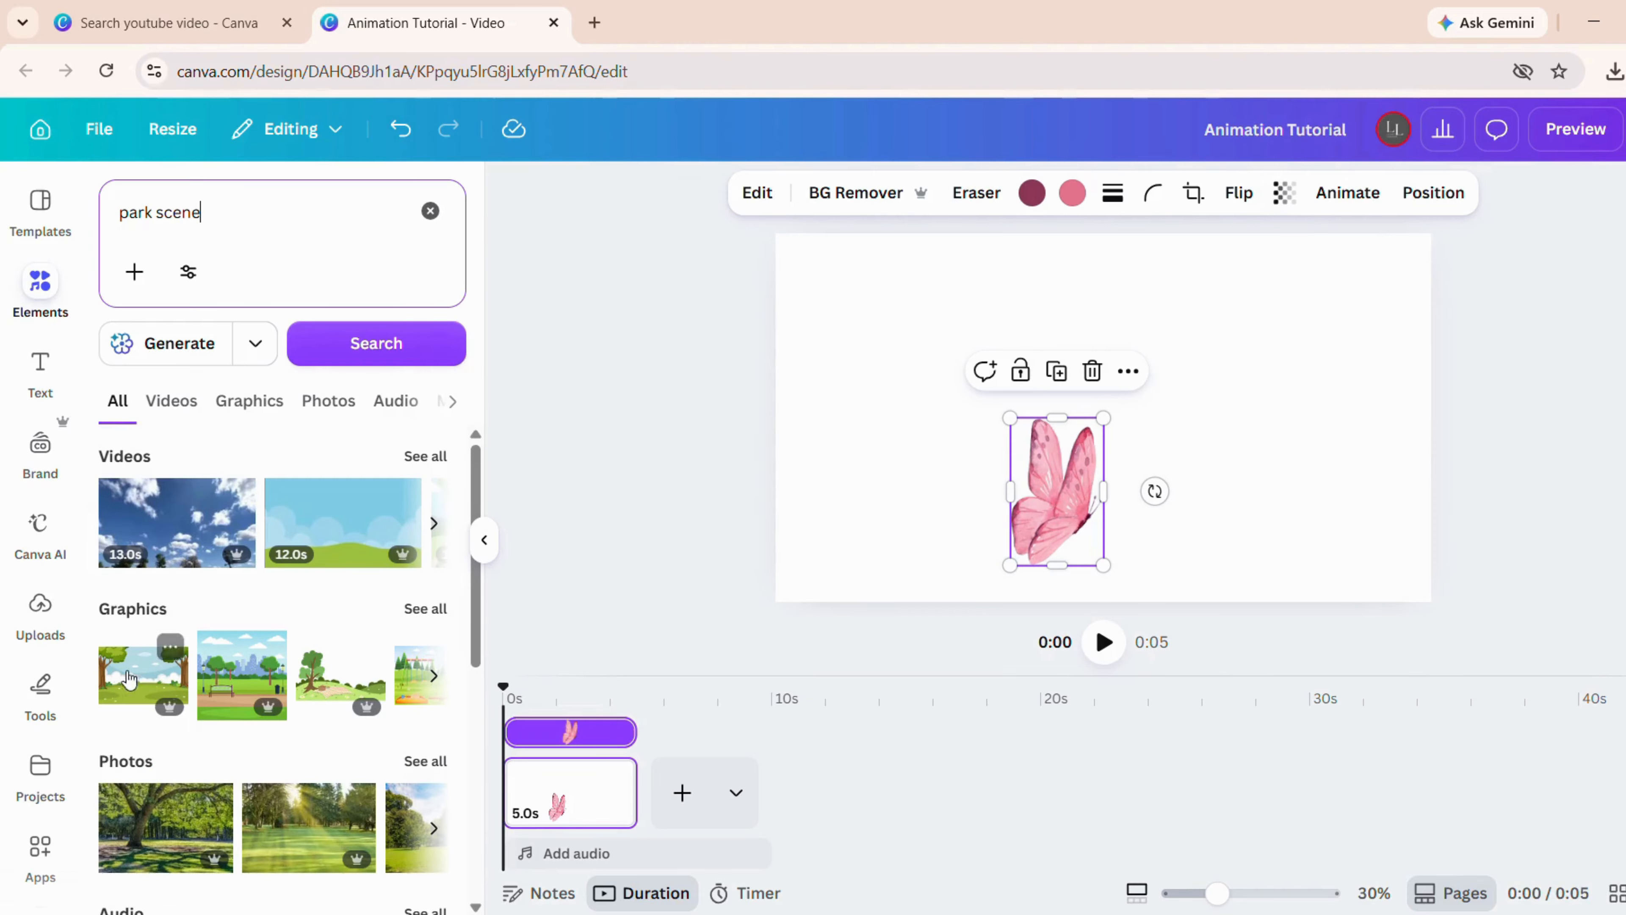
click(145, 685)
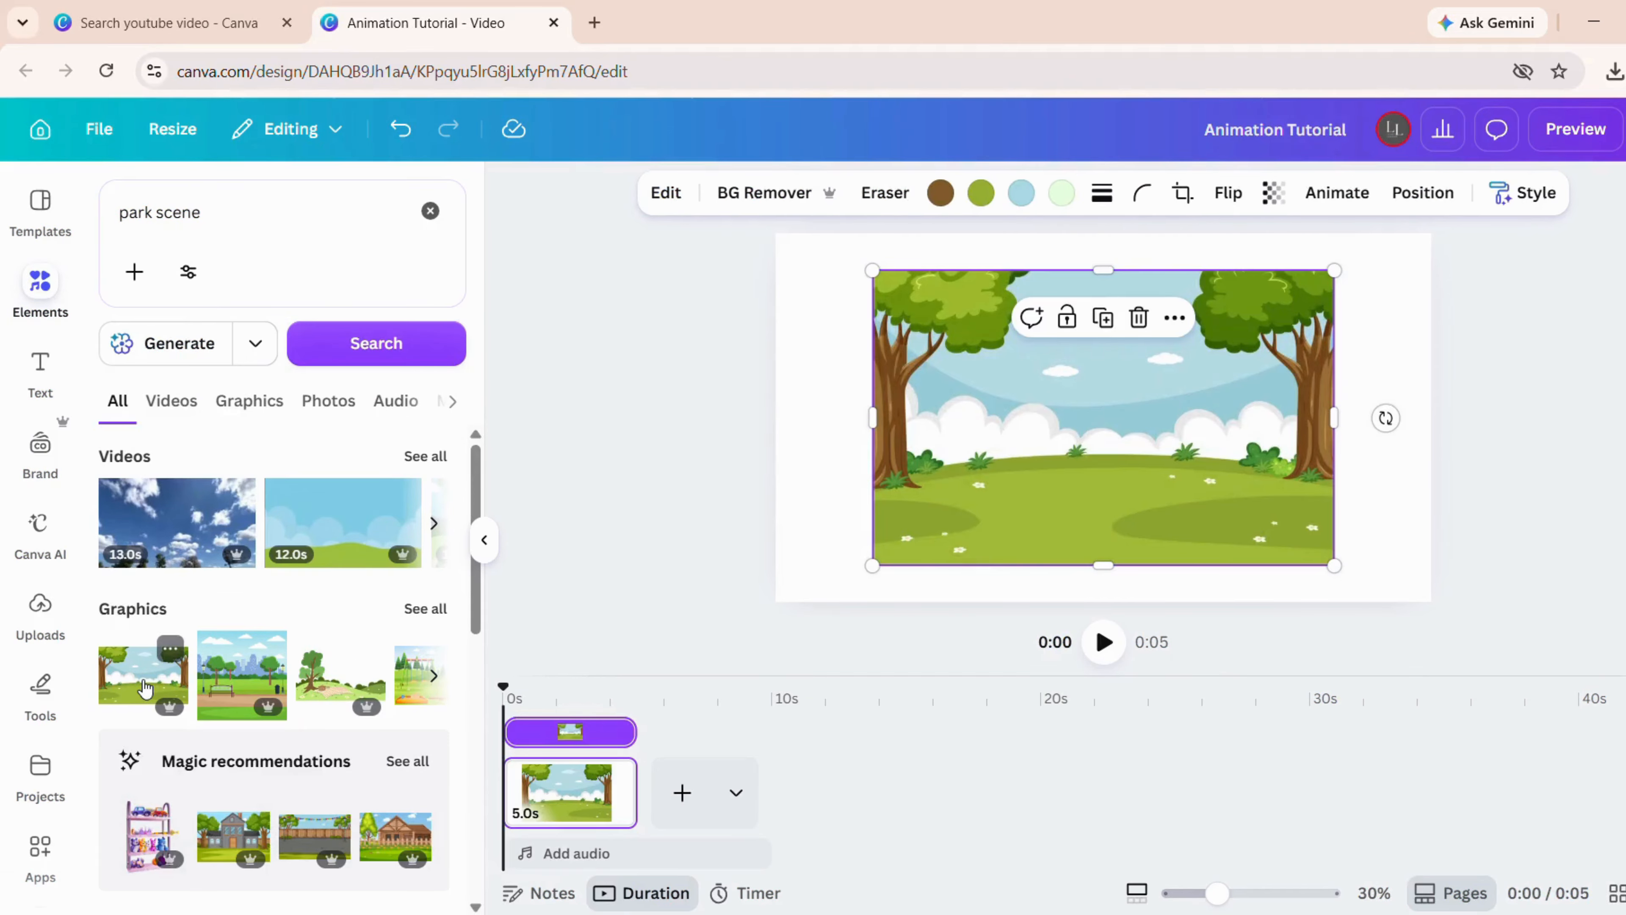
right_click(956, 400)
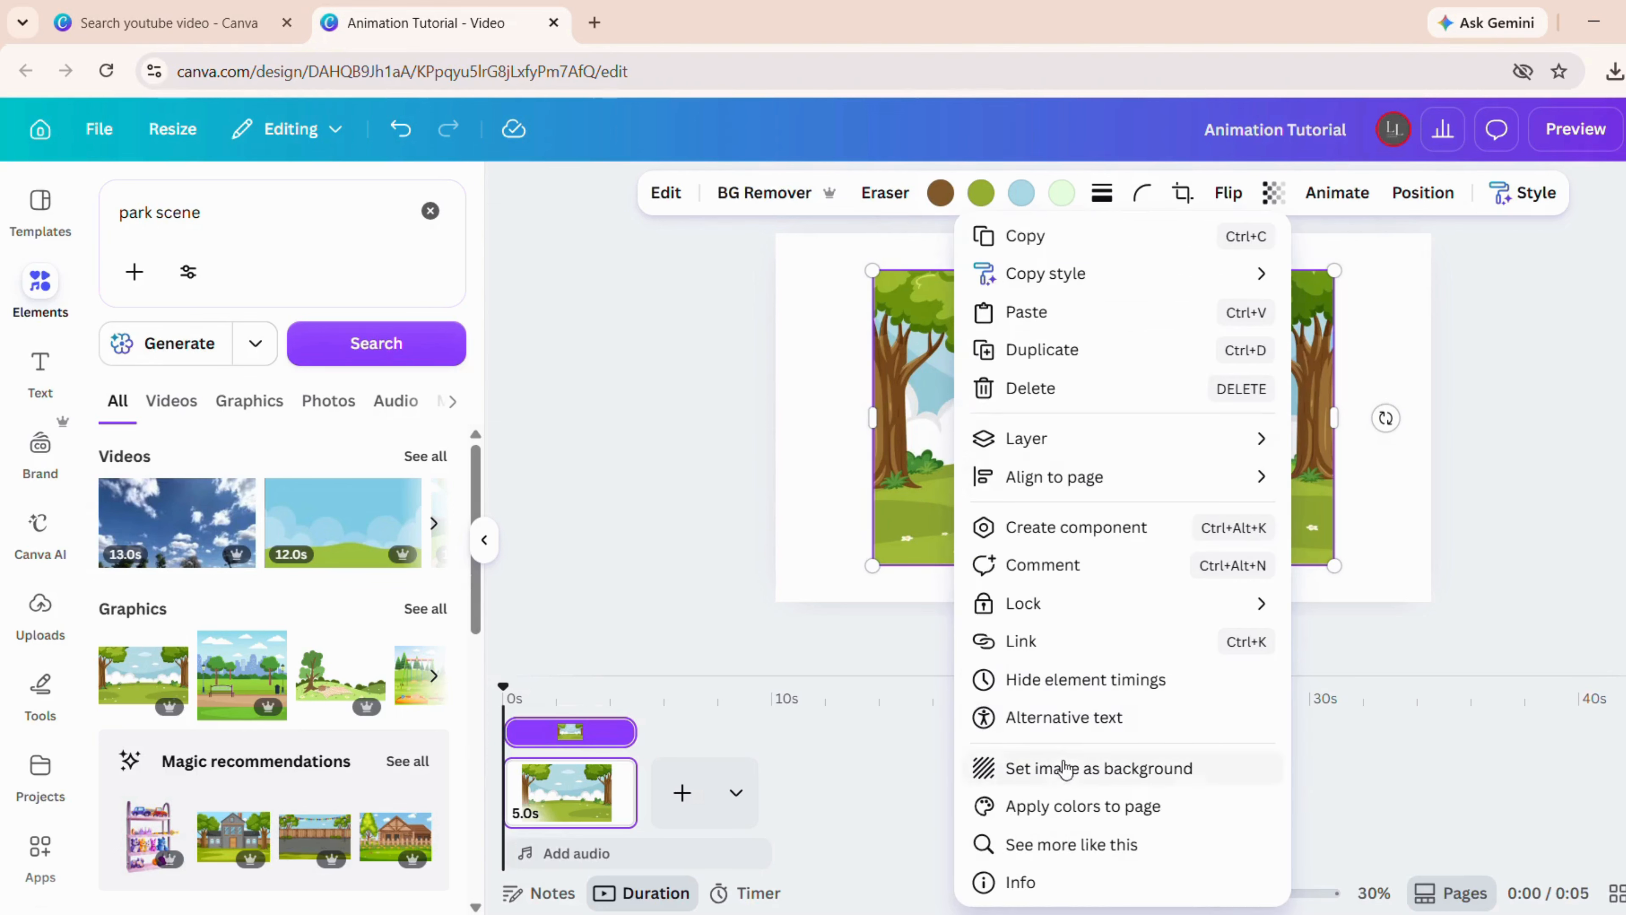
click(1113, 774)
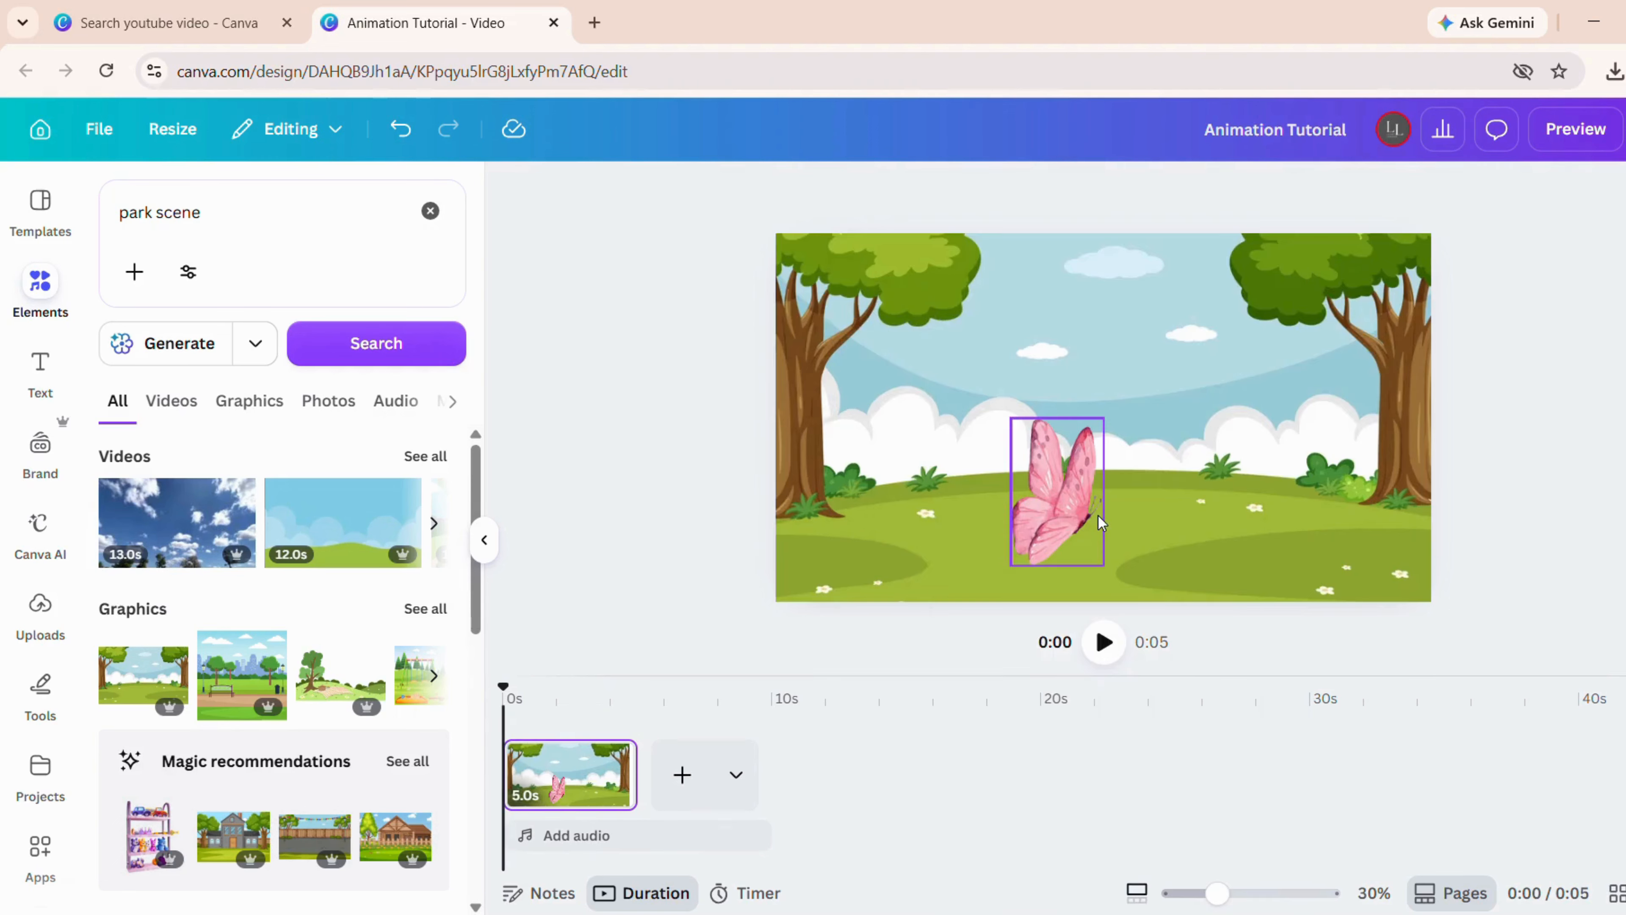
drag(1072, 487, 902, 397)
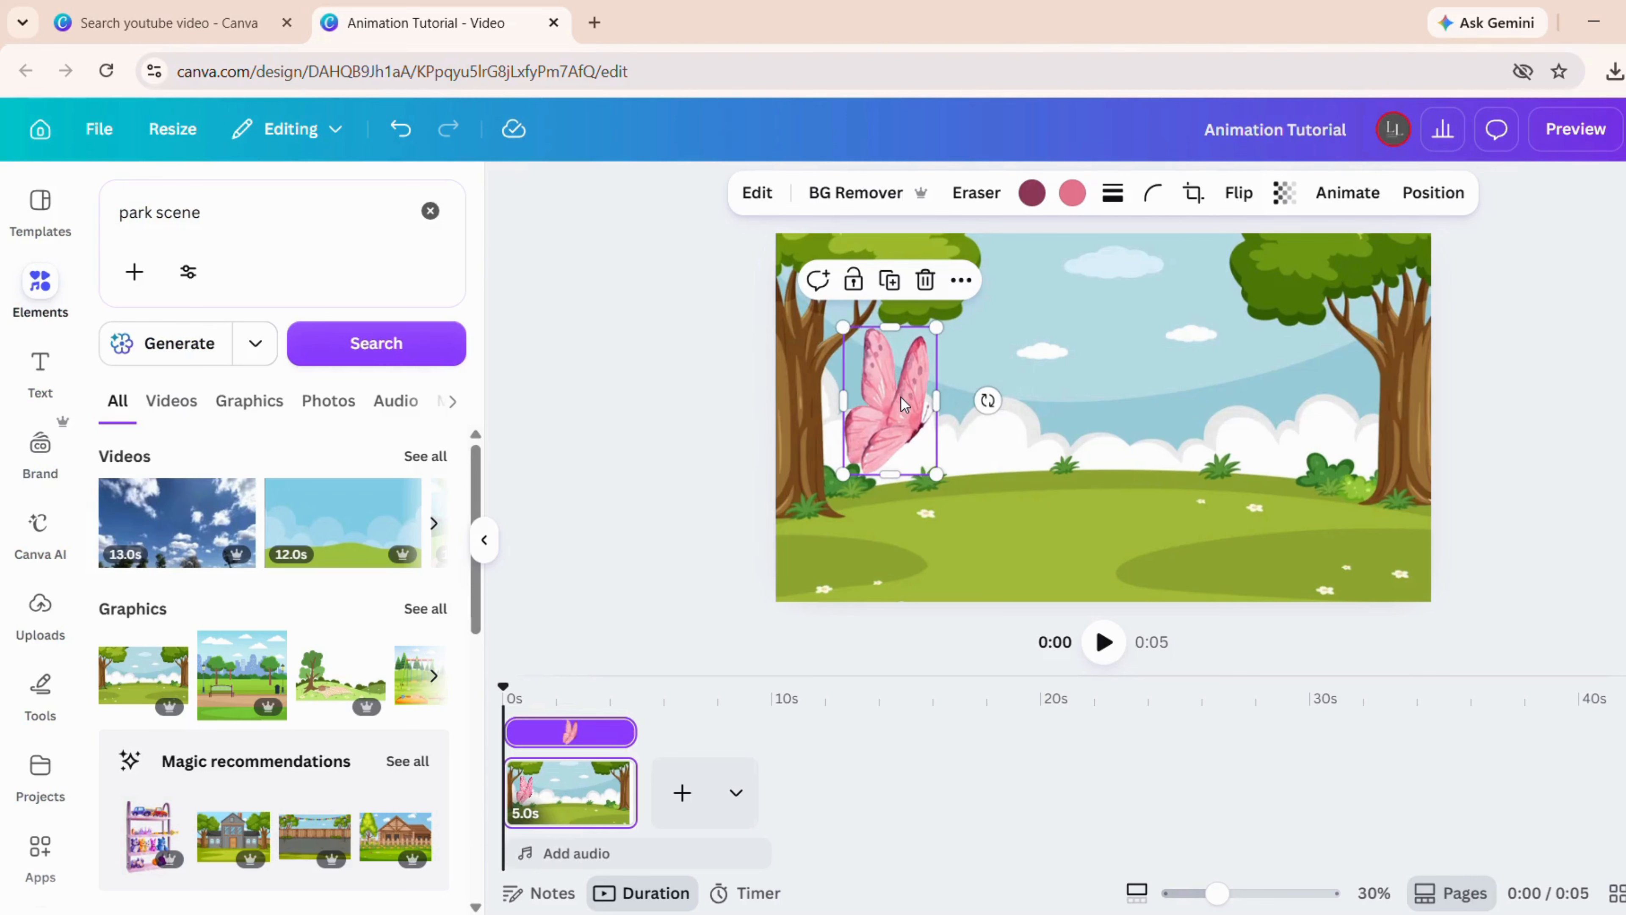
- Add a cream long-stemmed daisy graphic from a "flower" search, place it on the grass near the right tree and shrink it to about half size
drag(217, 215, 150, 215)
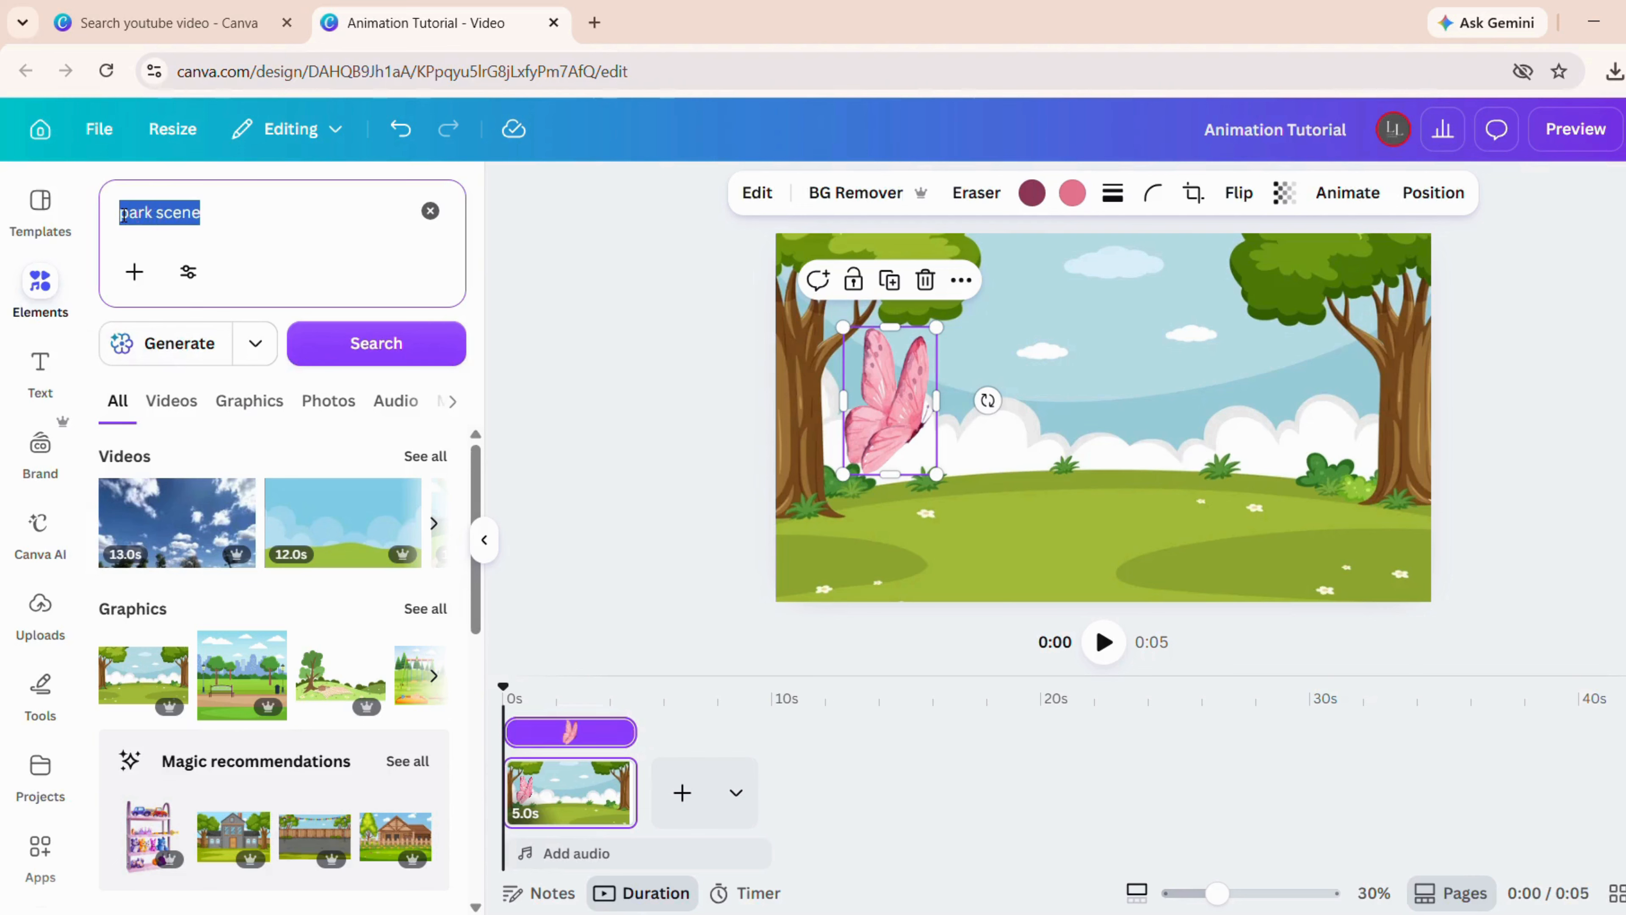
text(flower)
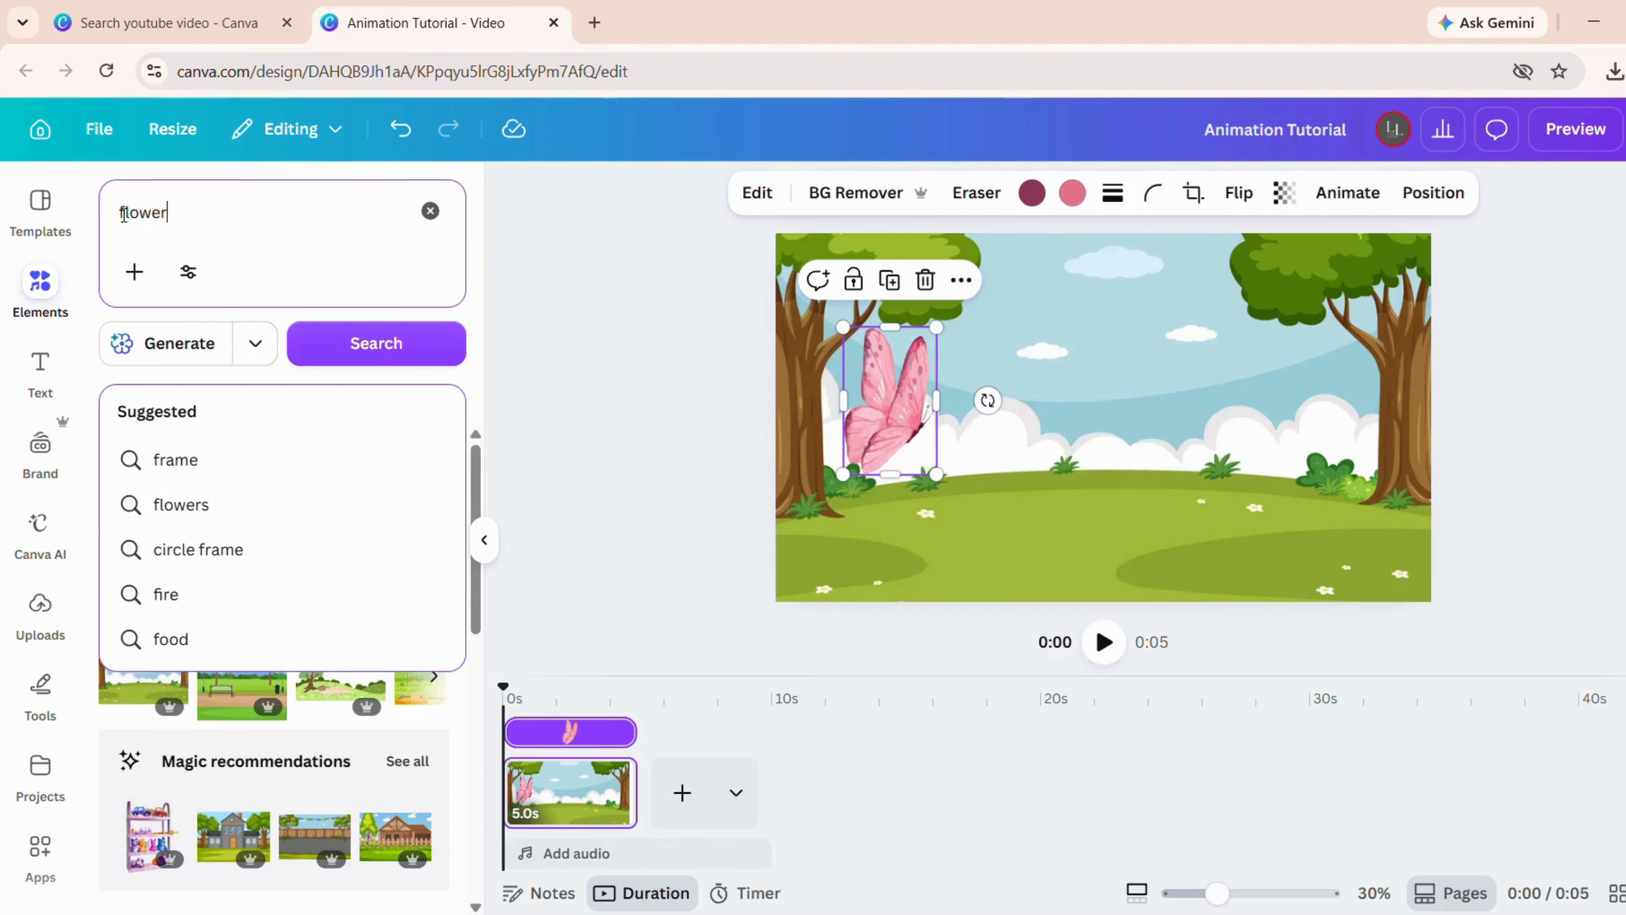
key(Return)
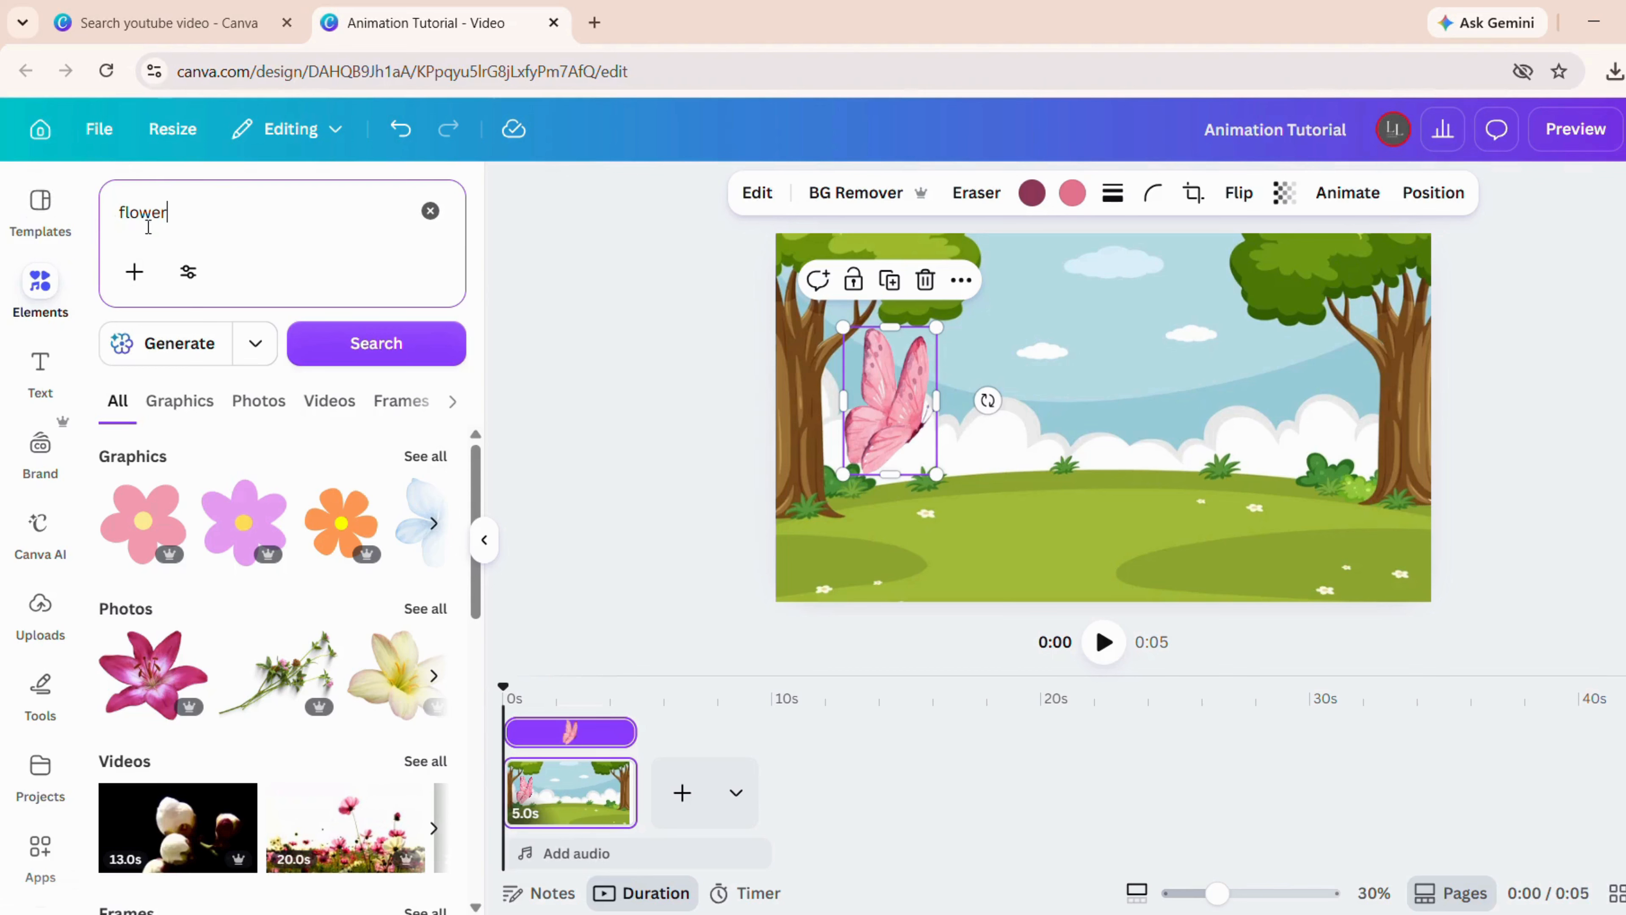
click(433, 454)
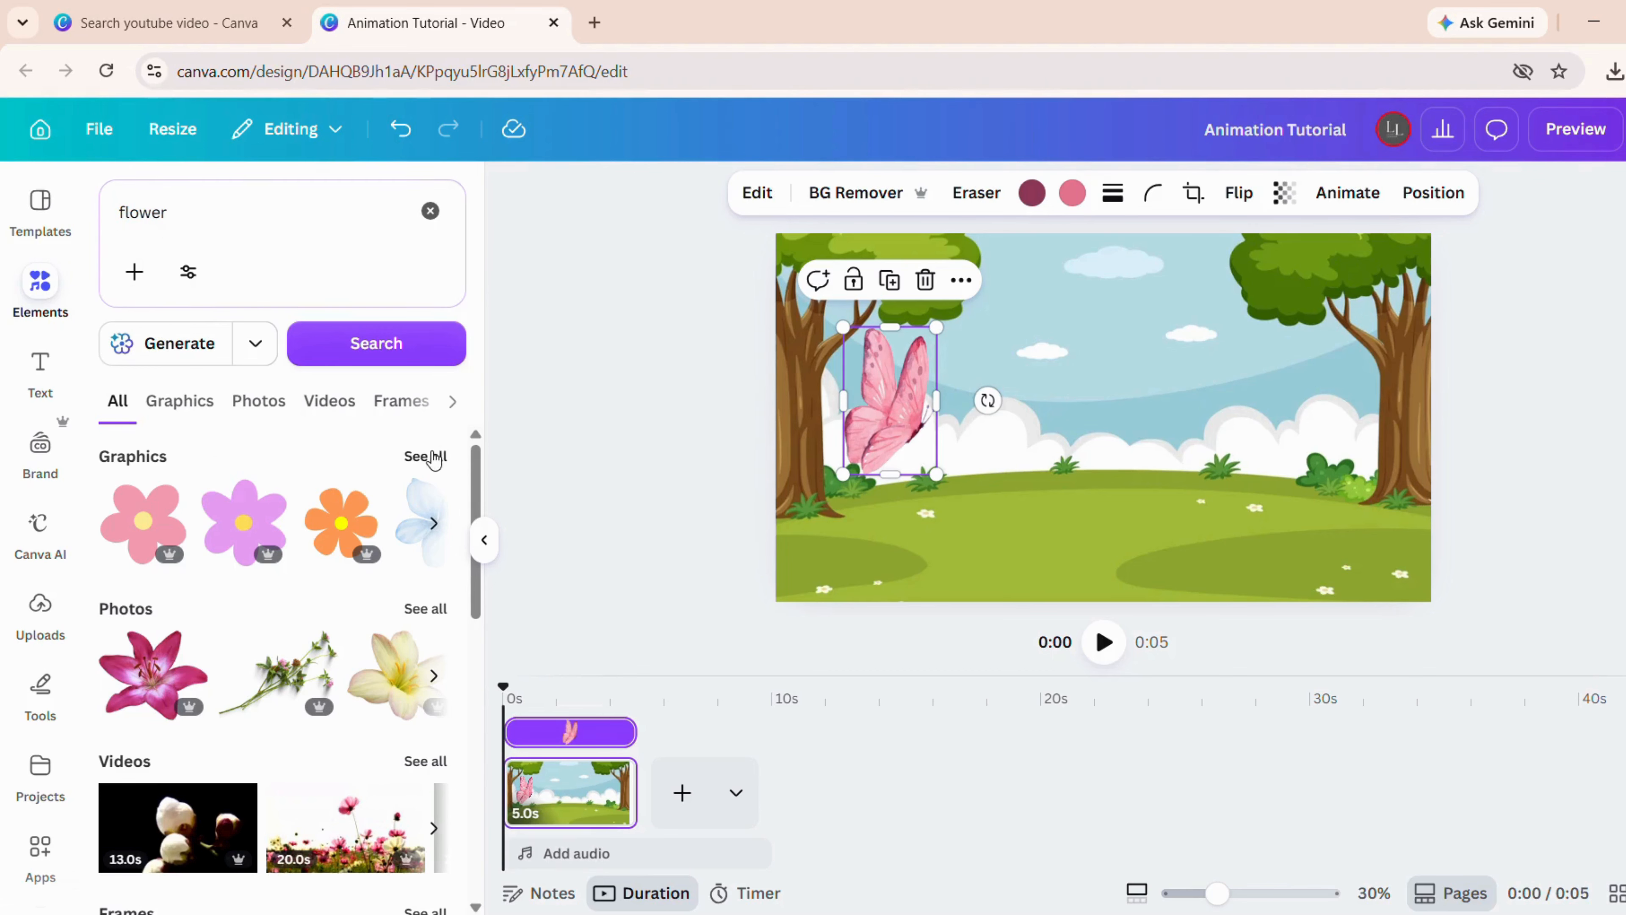
drag(471, 462, 447, 667)
scroll(446, 668, down, 2)
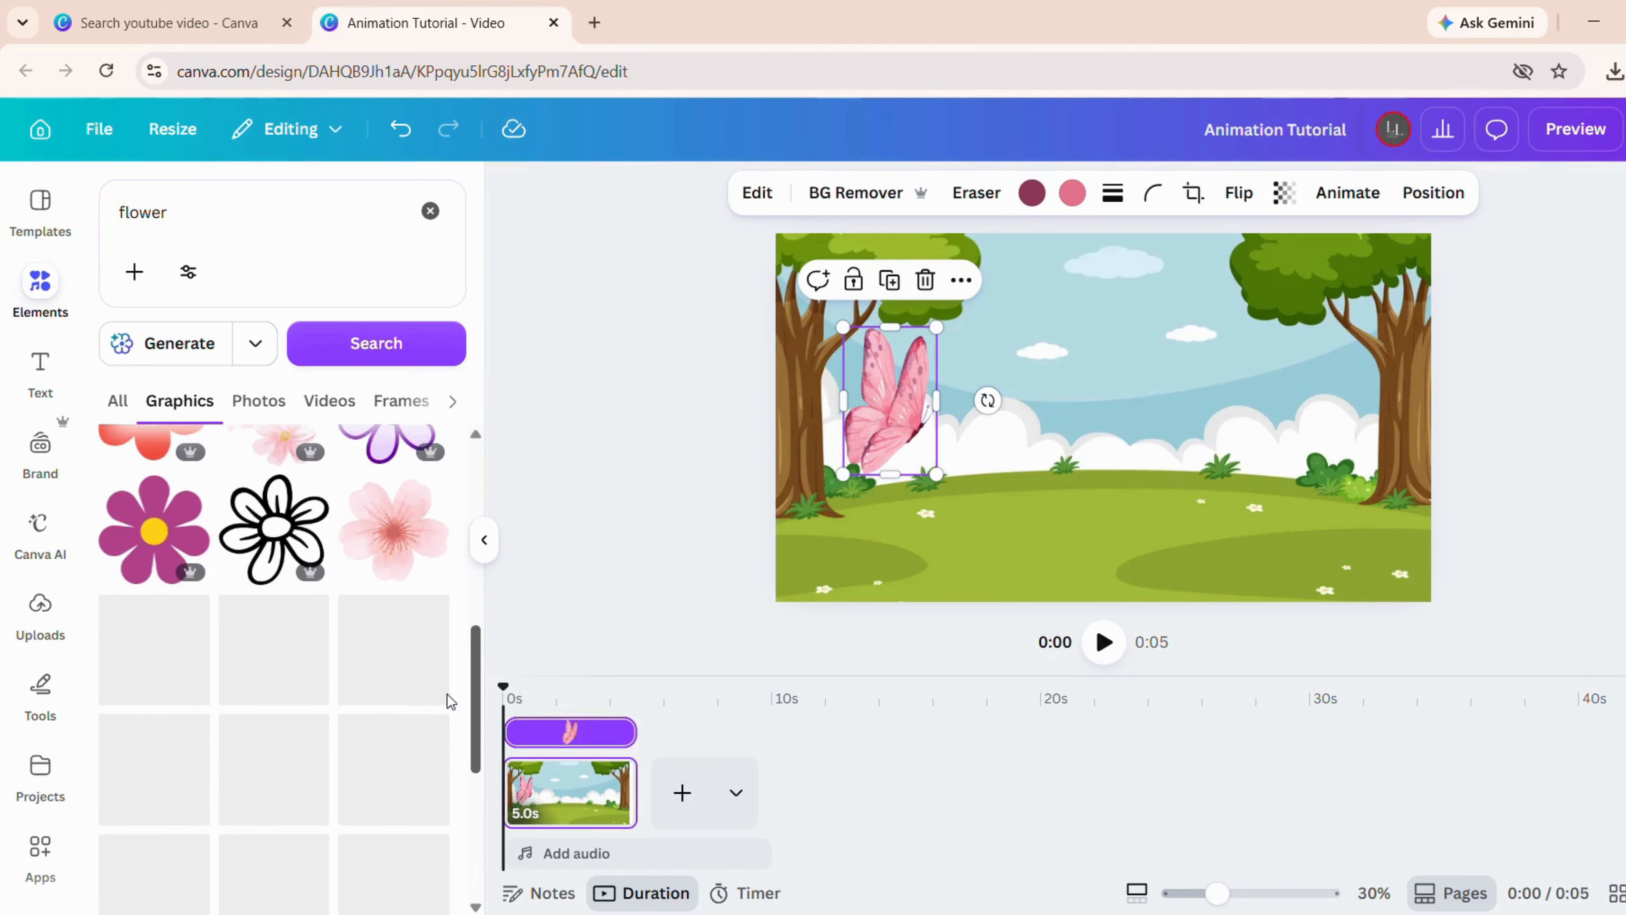
scroll(361, 580, down, 2)
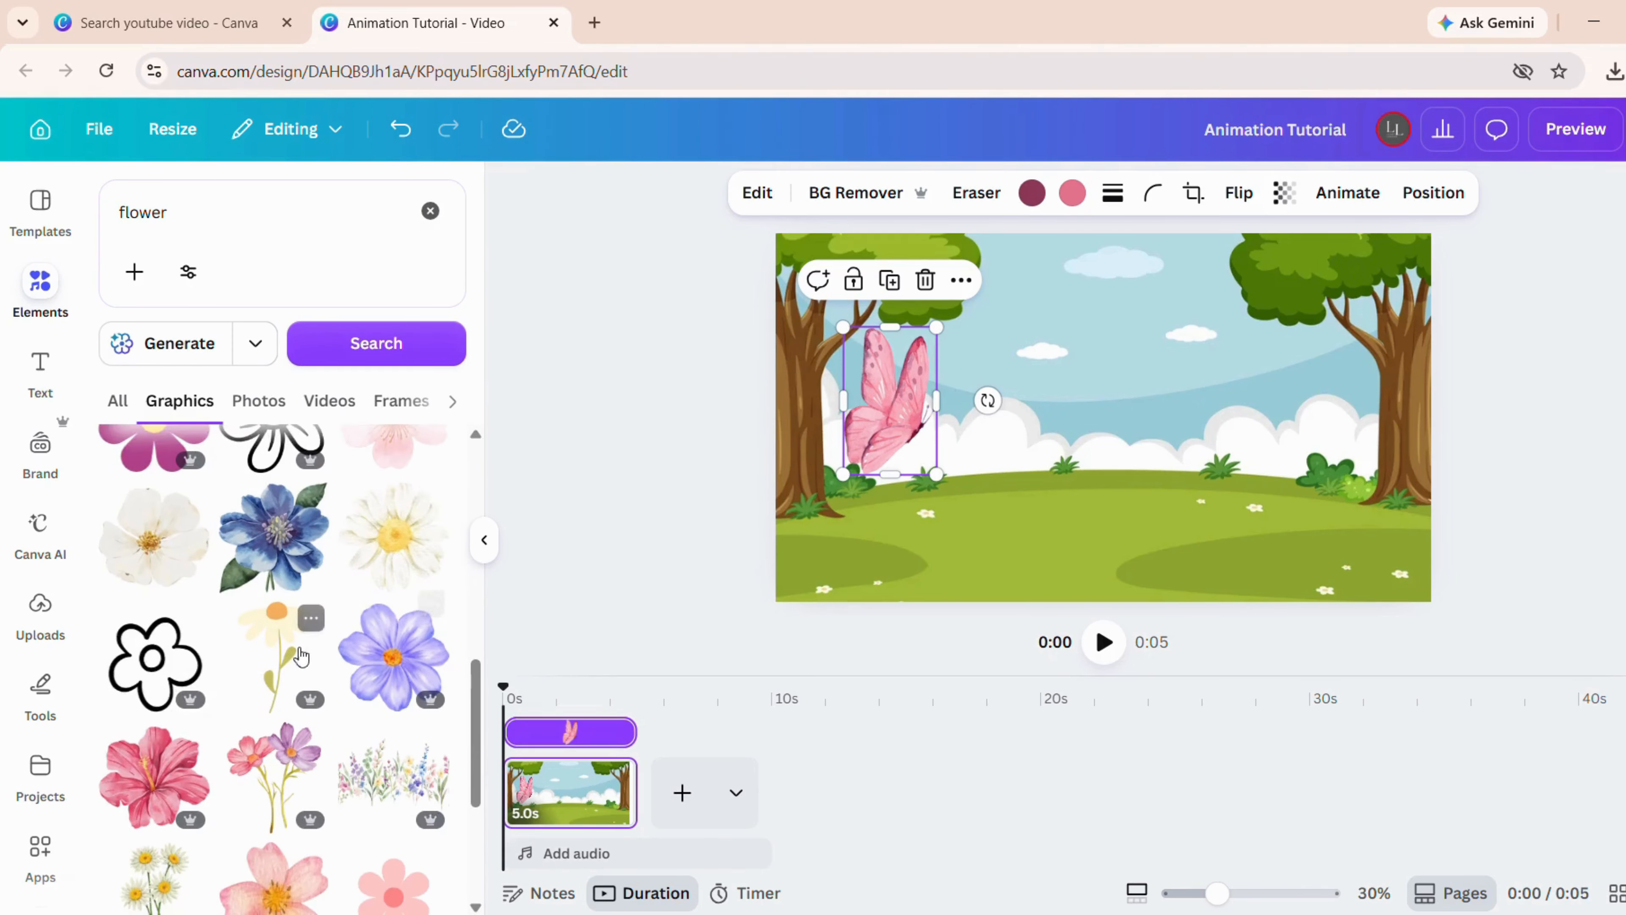
click(285, 663)
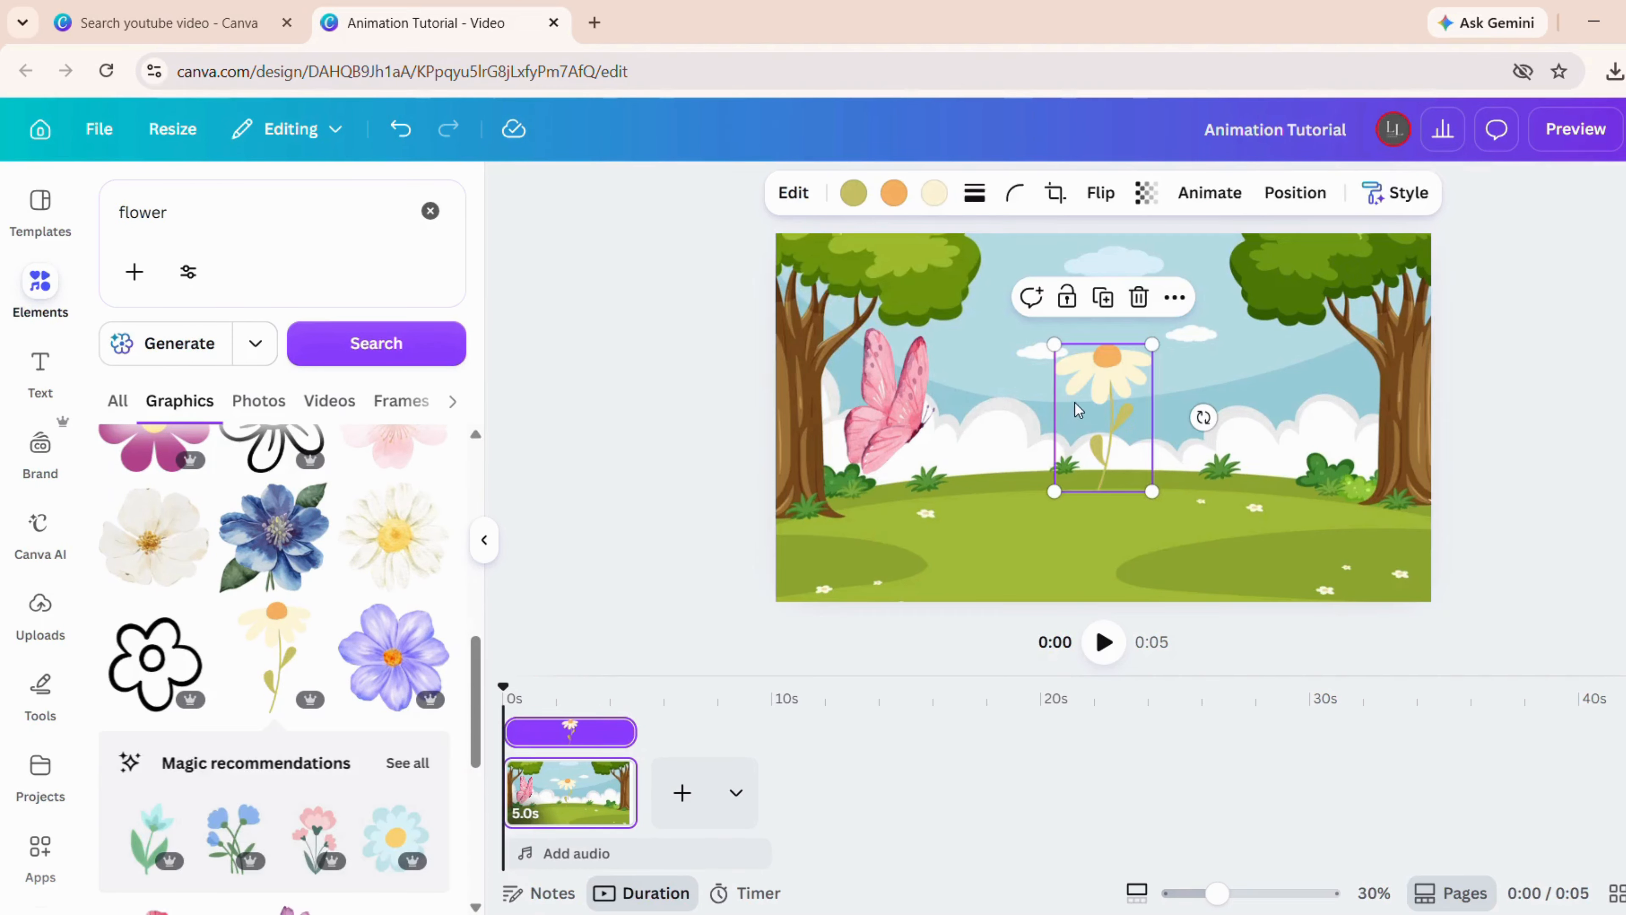
drag(1134, 431, 1352, 505)
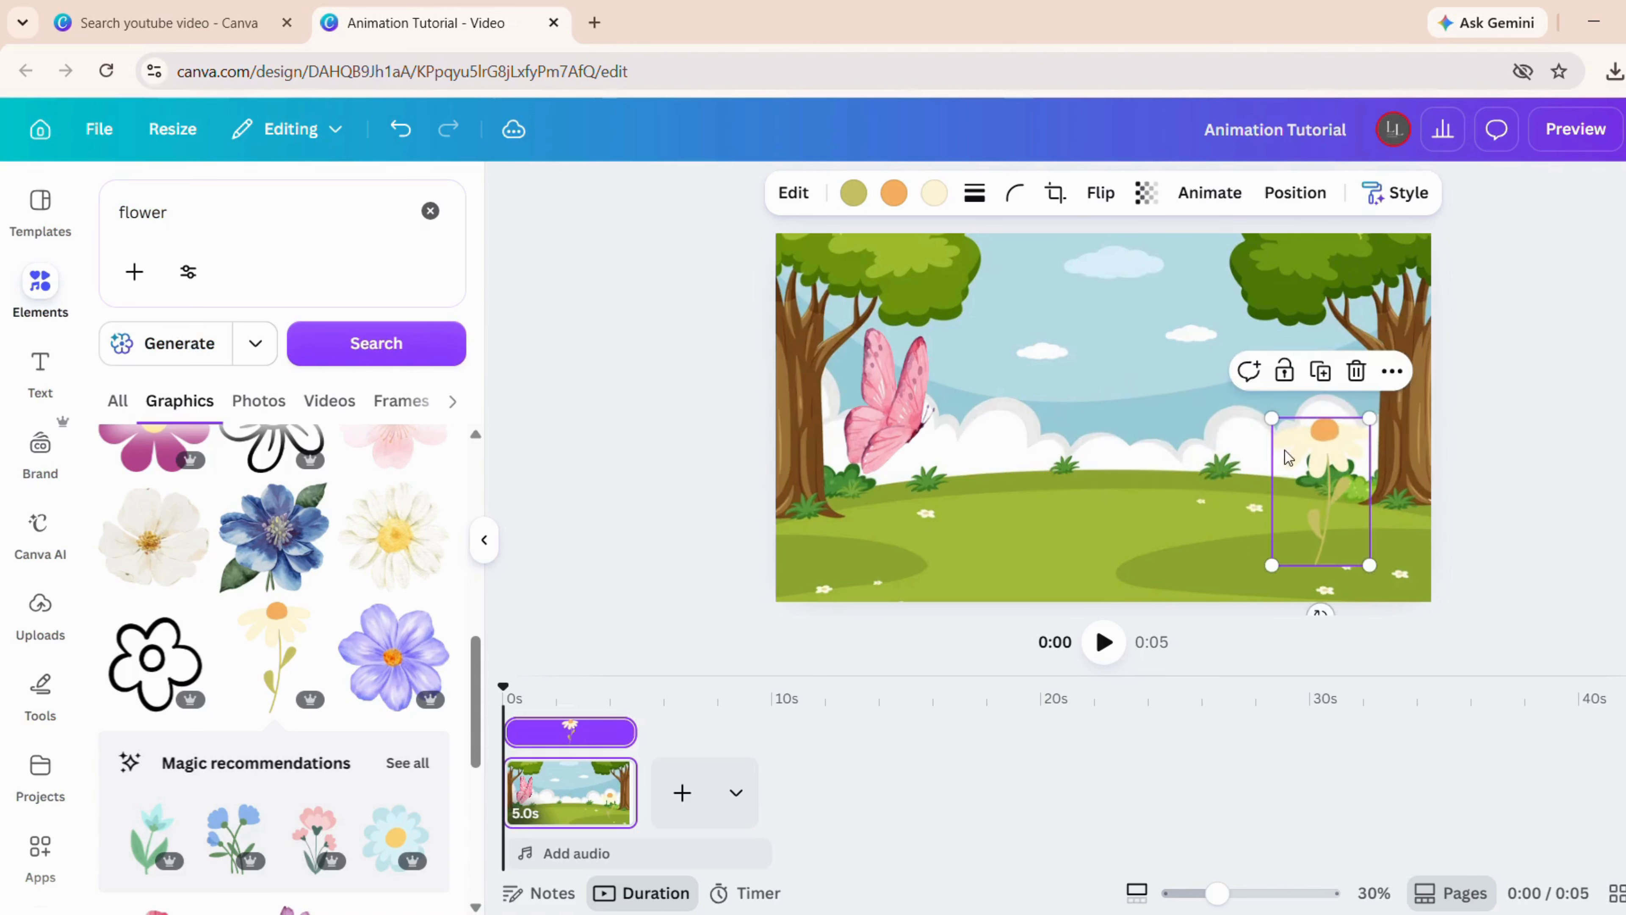
drag(1286, 433, 1325, 517)
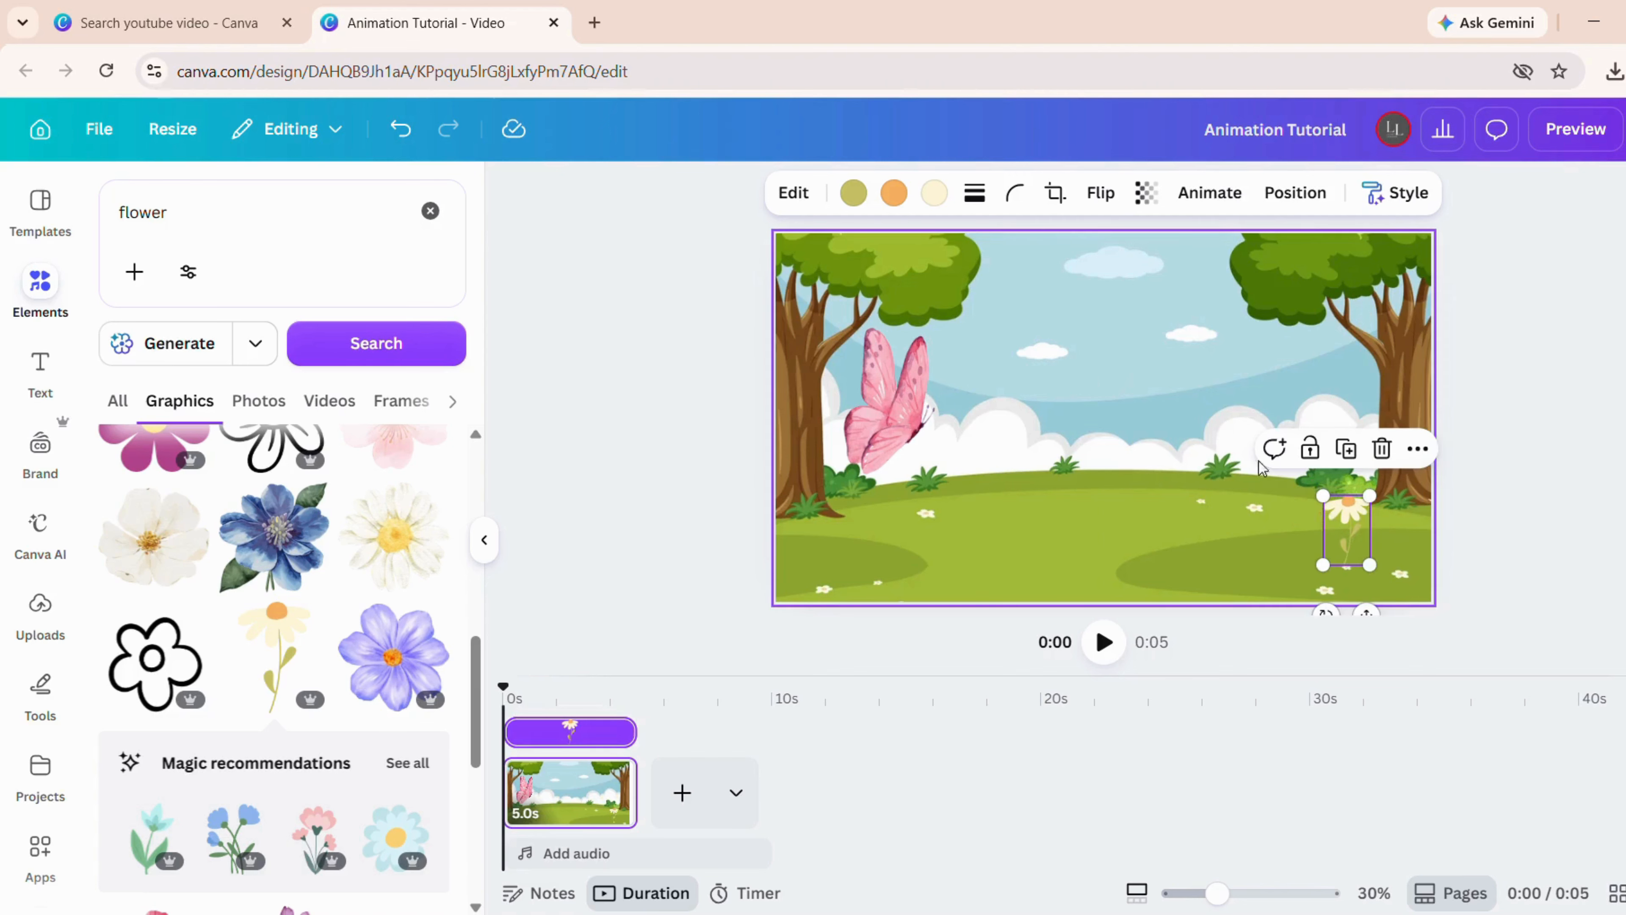
- Create a custom animation for the butterfly that follows a wavy path from the left tree across to the daisy
click(916, 379)
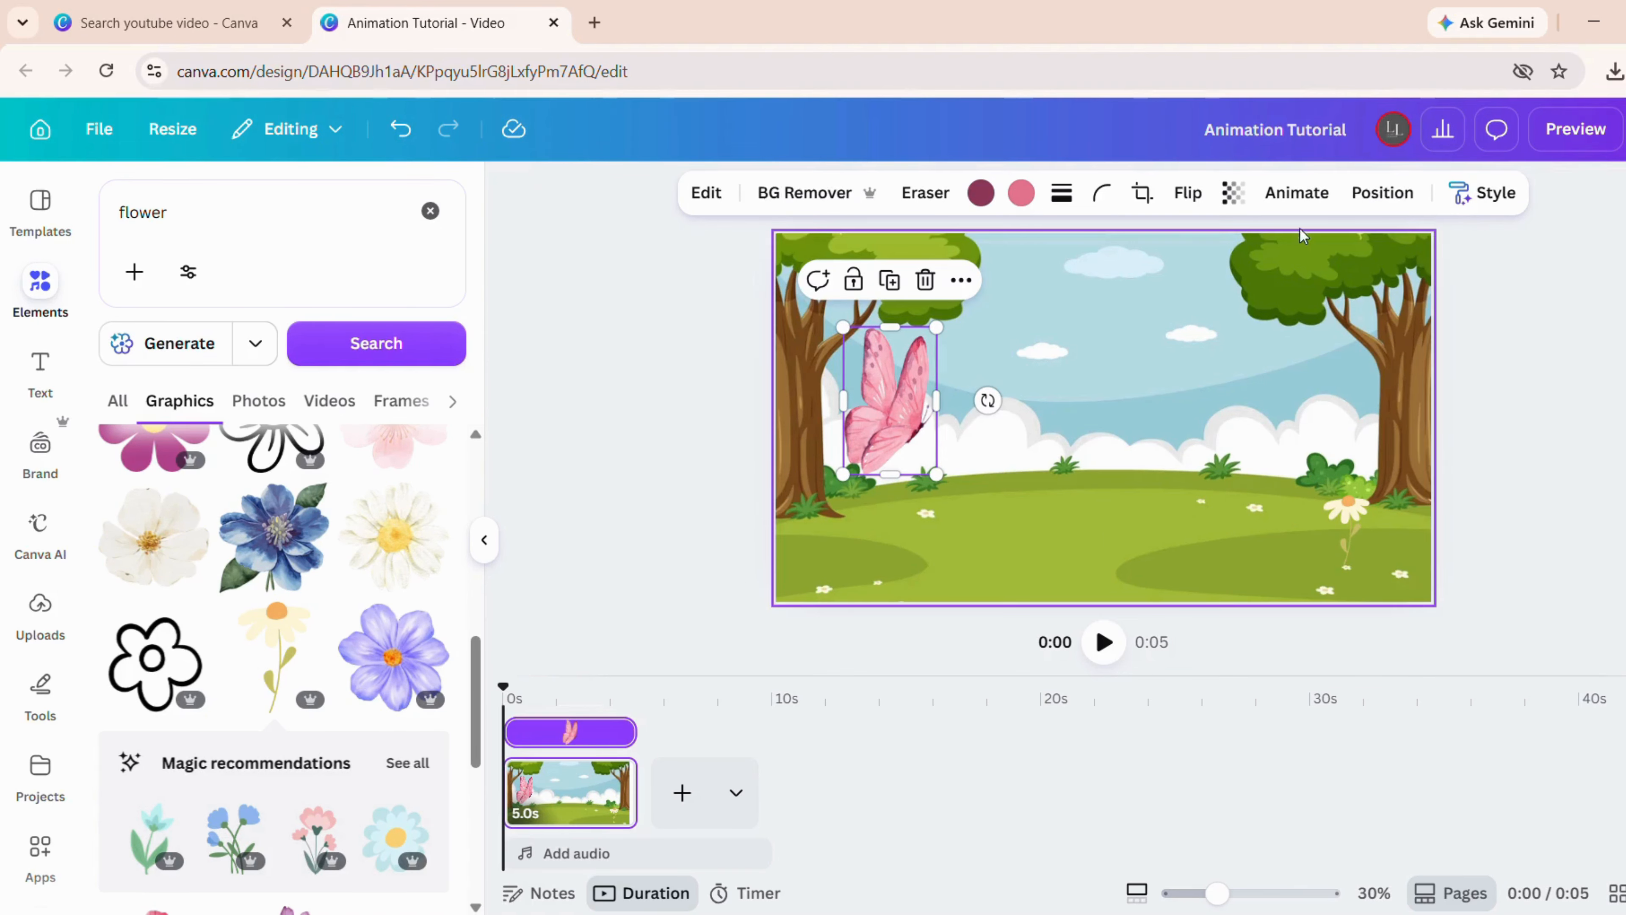
click(1298, 206)
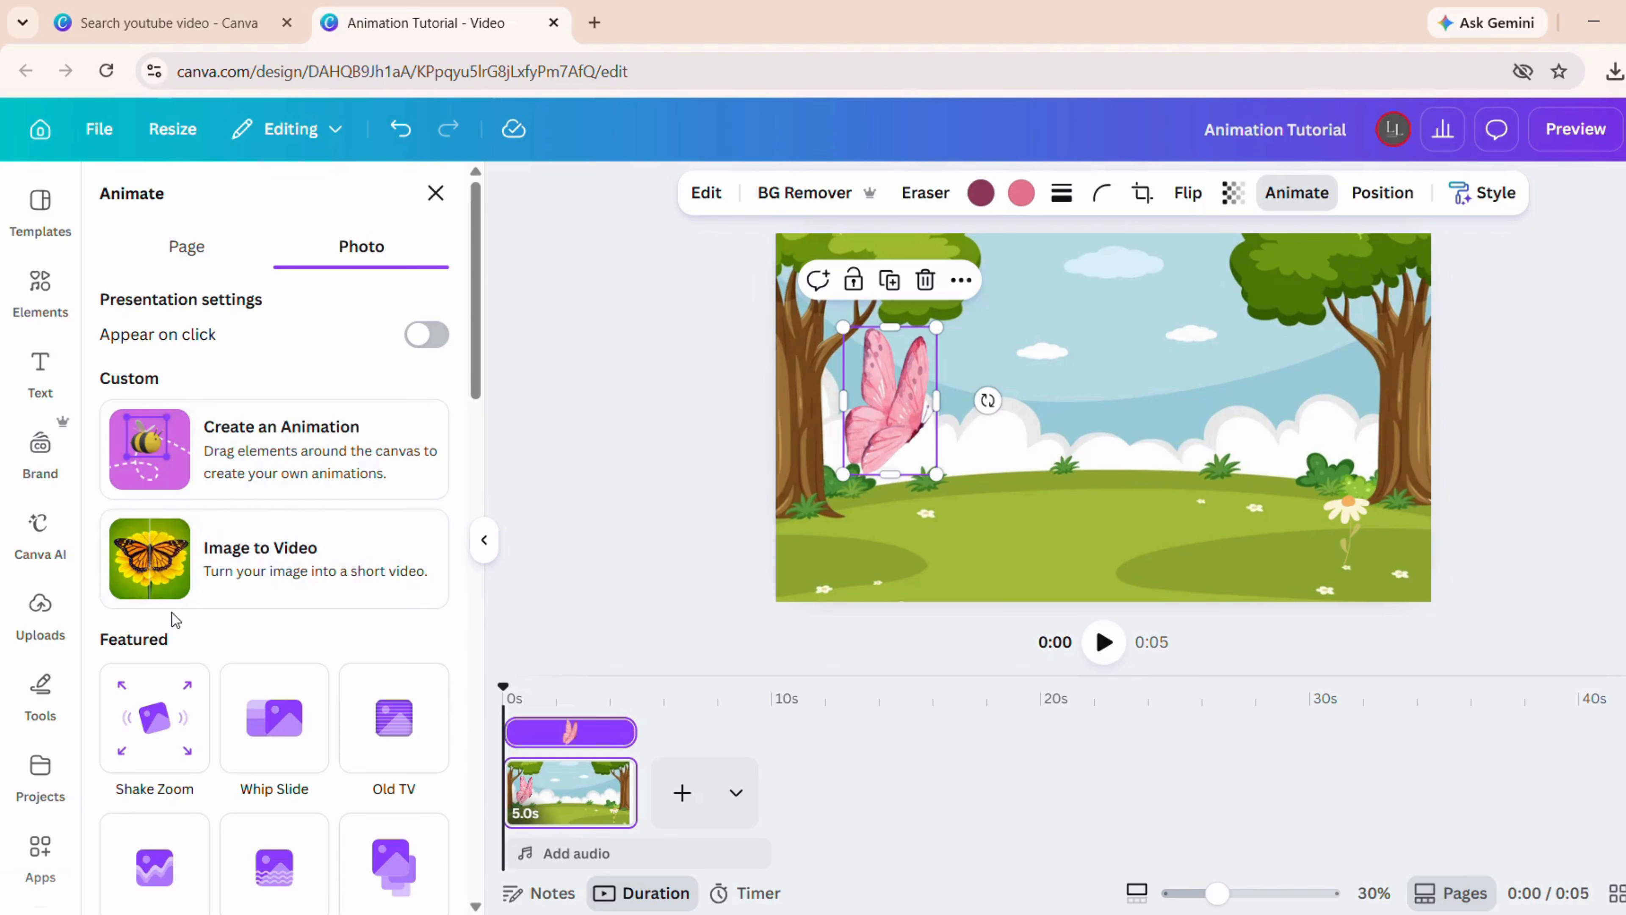
click(308, 432)
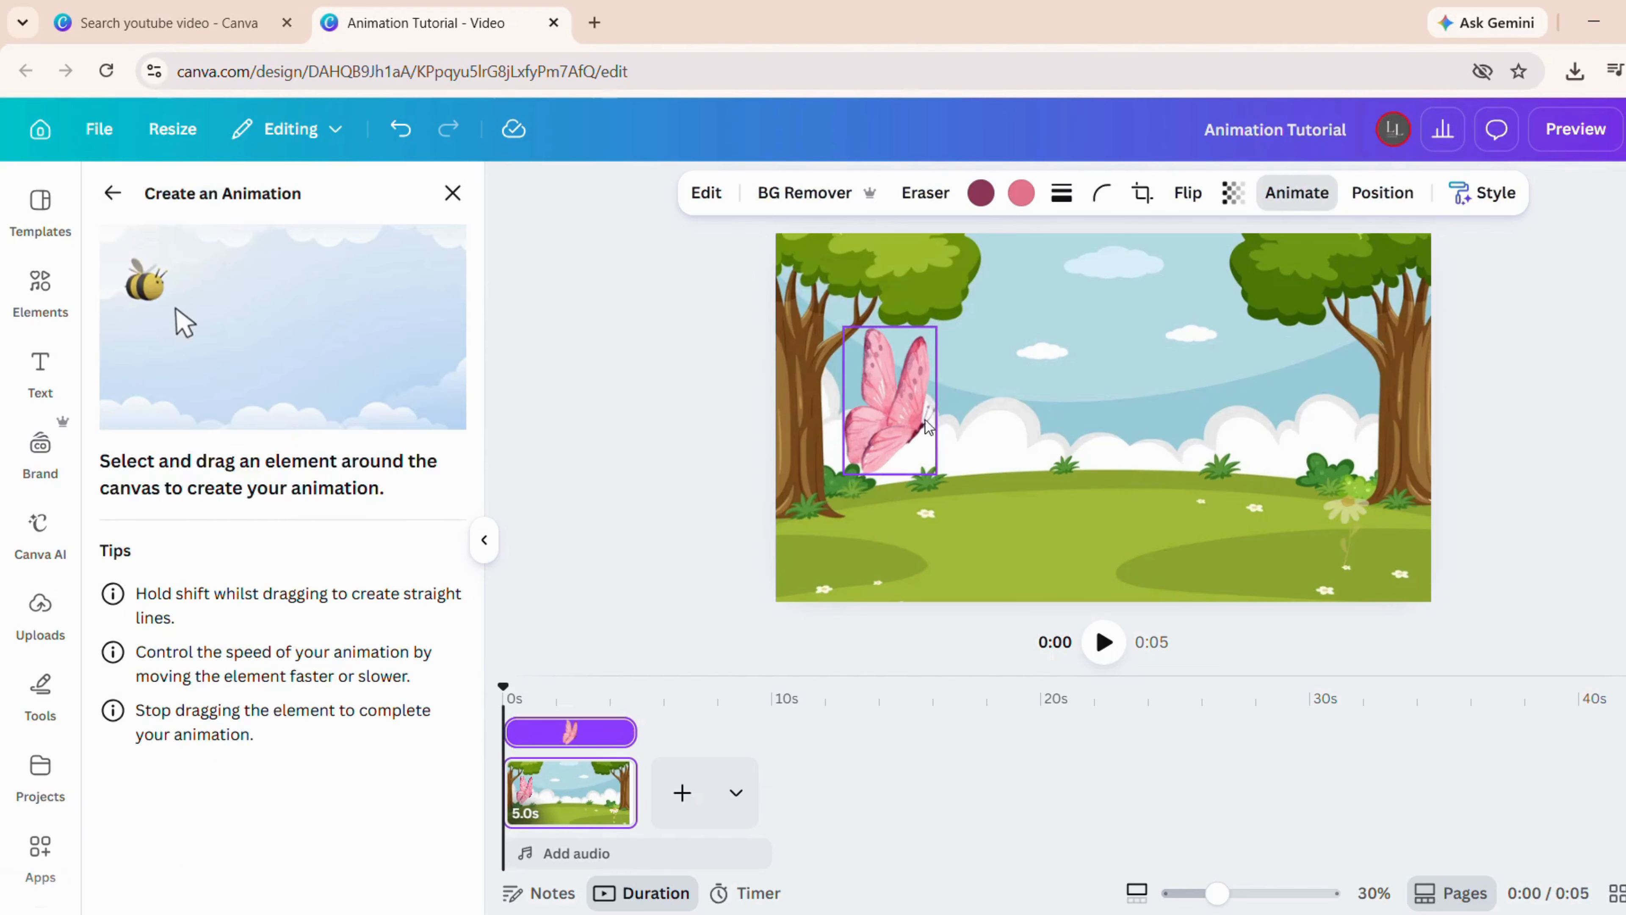
mouse_move(896, 412)
mouse_down()
mouse_move(947, 431)
mouse_move(1011, 412)
mouse_move(1056, 443)
mouse_move(1085, 427)
mouse_move(1153, 457)
mouse_move(1216, 429)
mouse_move(1237, 453)
mouse_move(1277, 437)
mouse_move(1338, 473)
mouse_up()
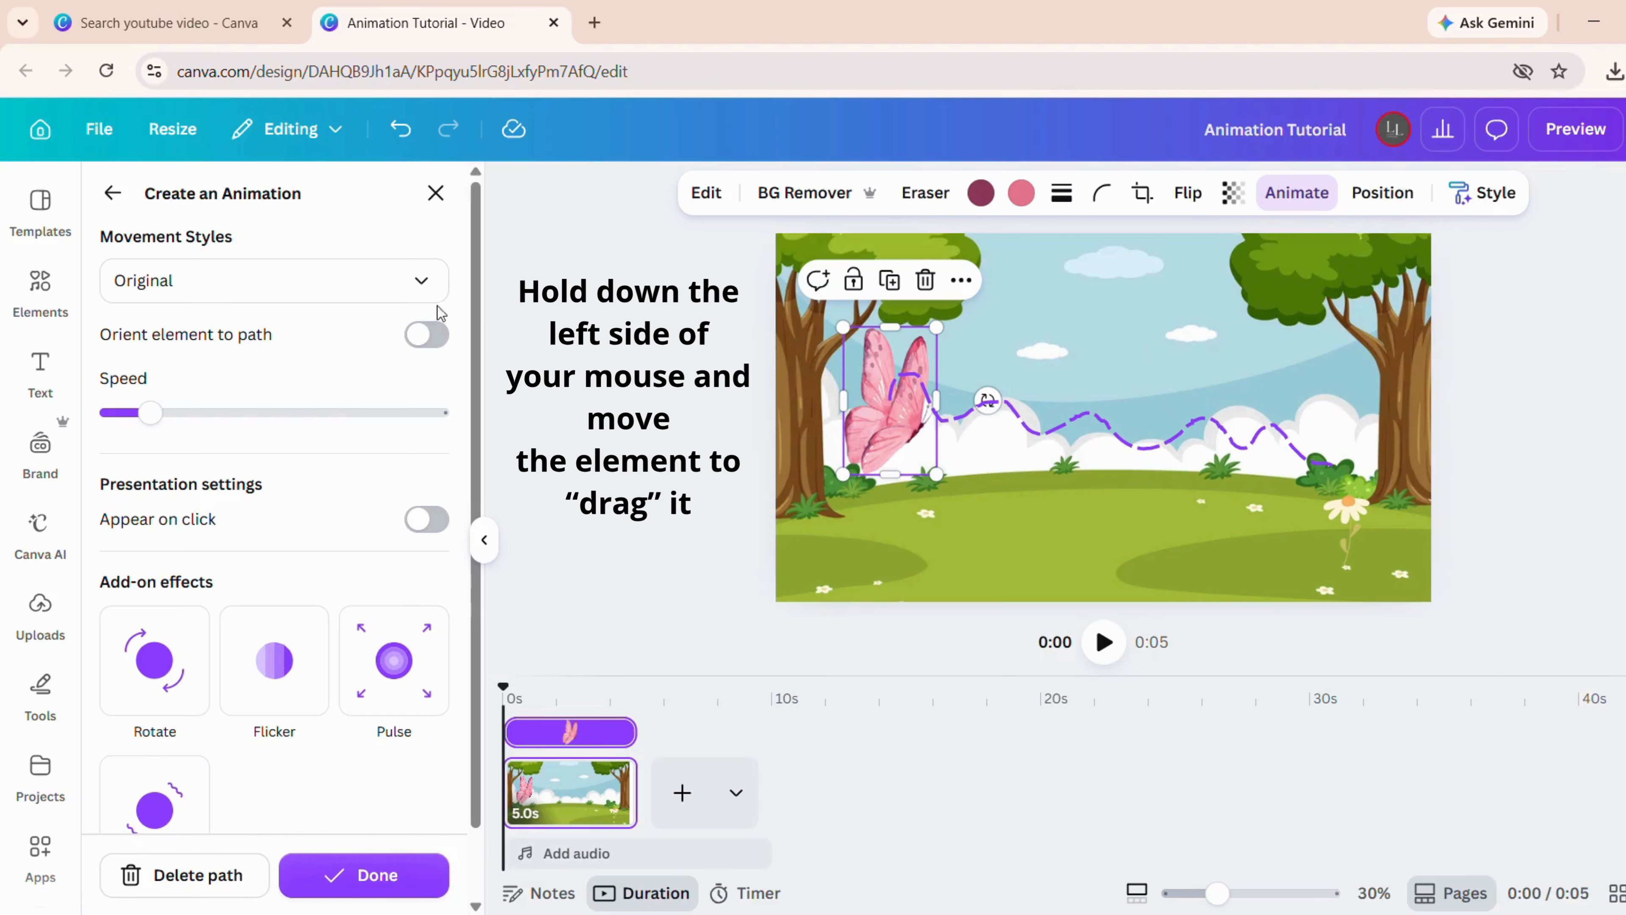
- Set the butterfly animation's movement style to Smooth and finish the animation
click(427, 288)
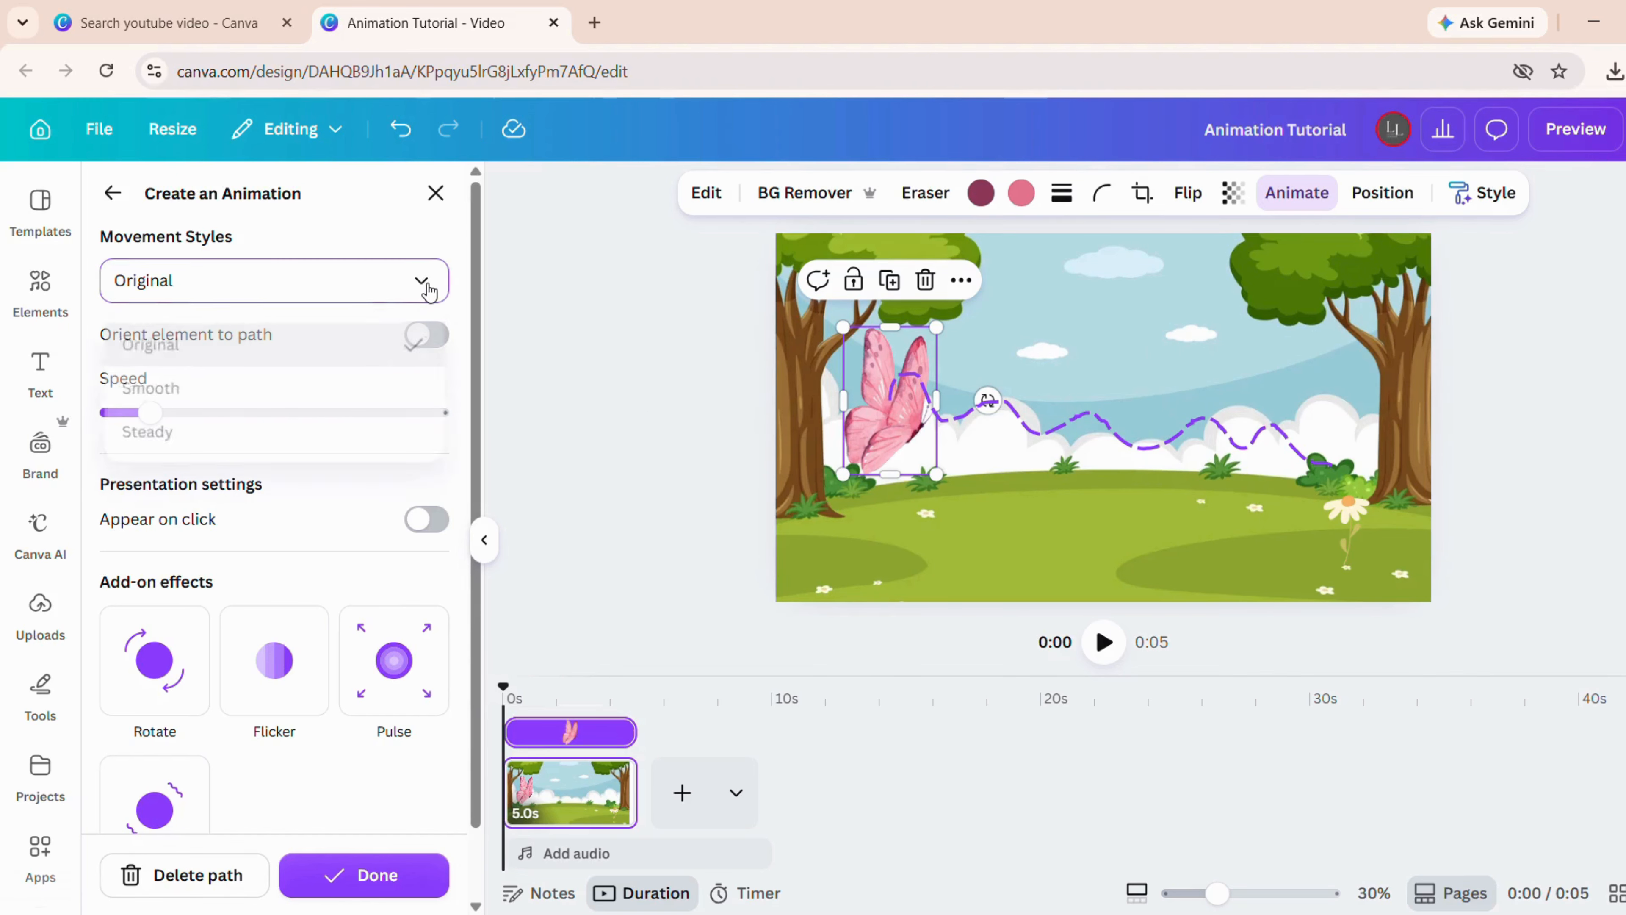
click(151, 388)
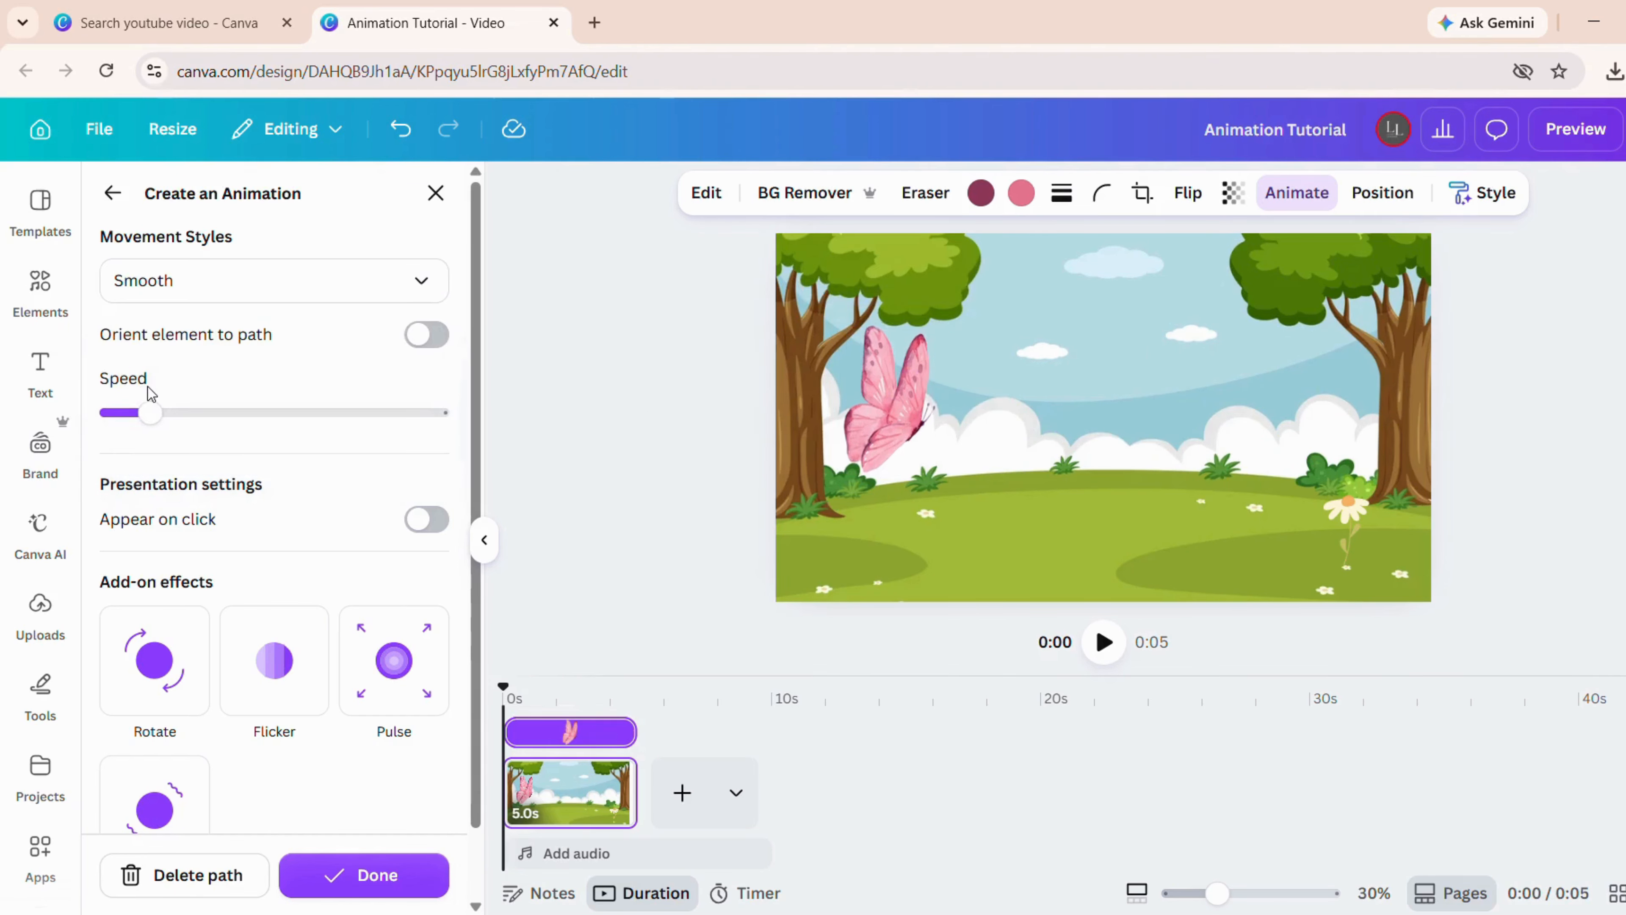
mouse_move(152, 415)
mouse_down()
mouse_move(179, 433)
mouse_move(158, 428)
mouse_up()
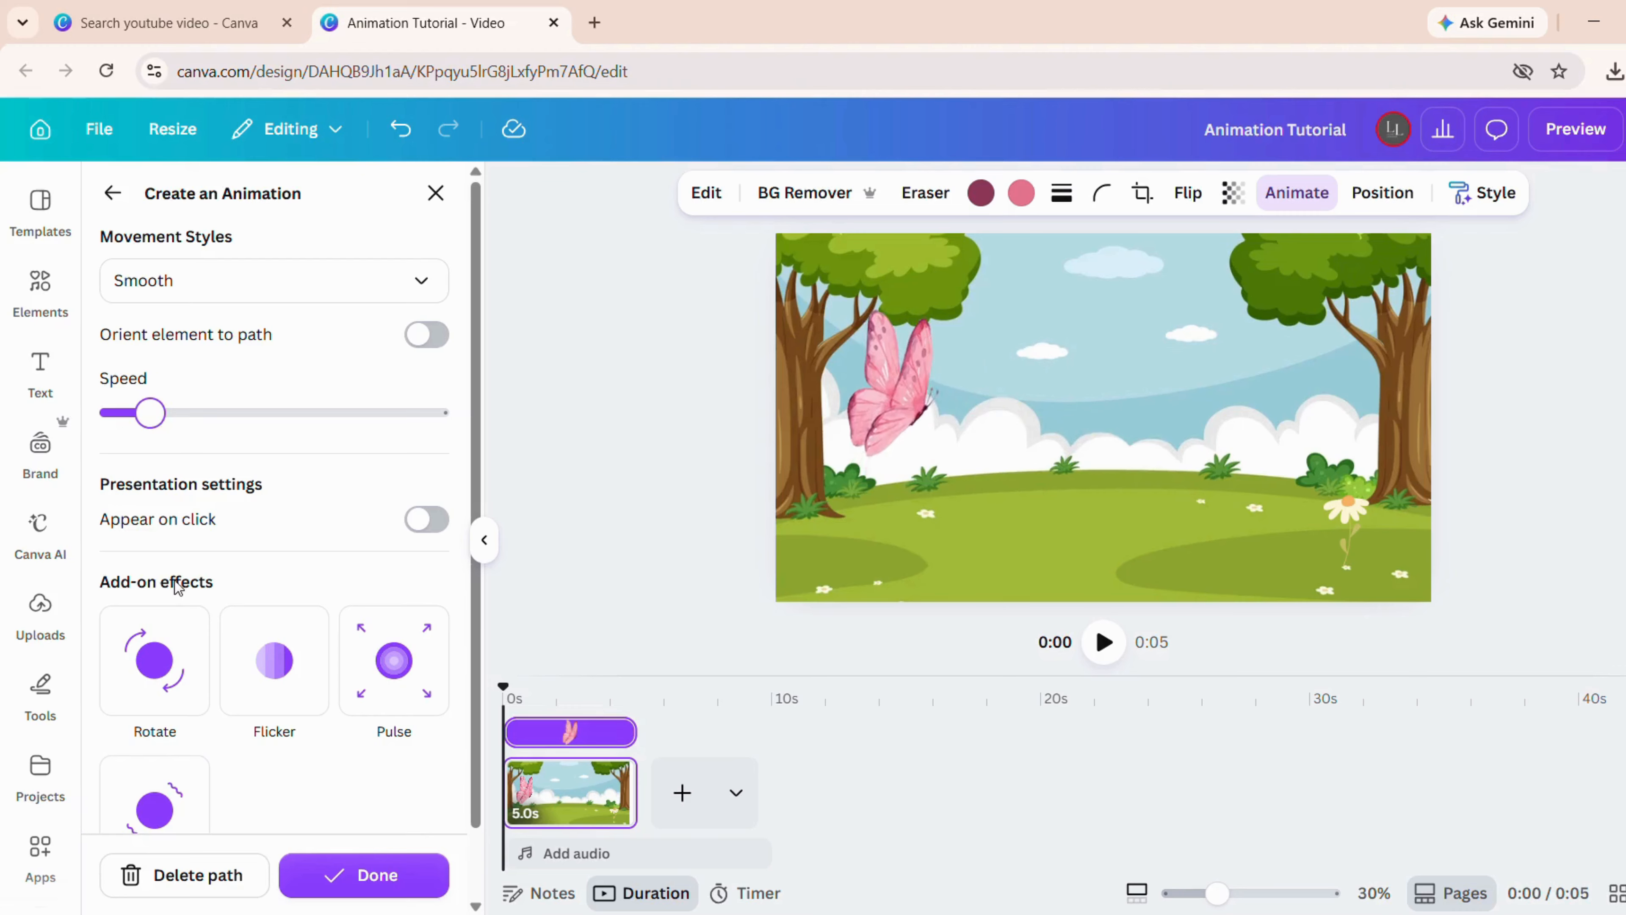
click(327, 872)
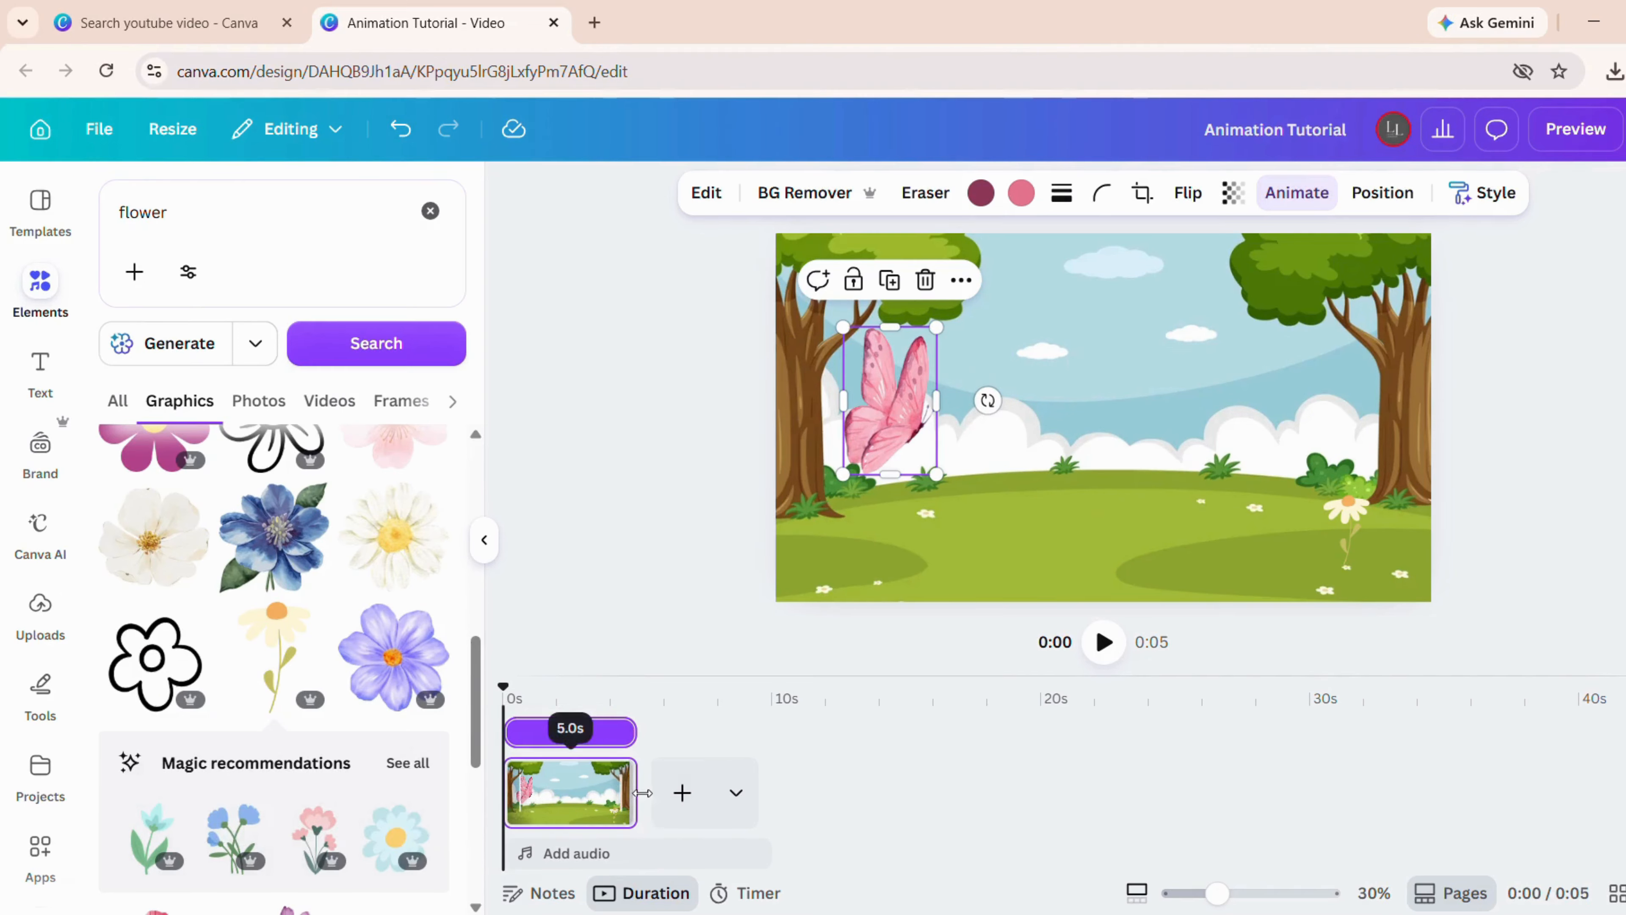
- Extend the page's duration to 7.2 s
drag(643, 793, 701, 793)
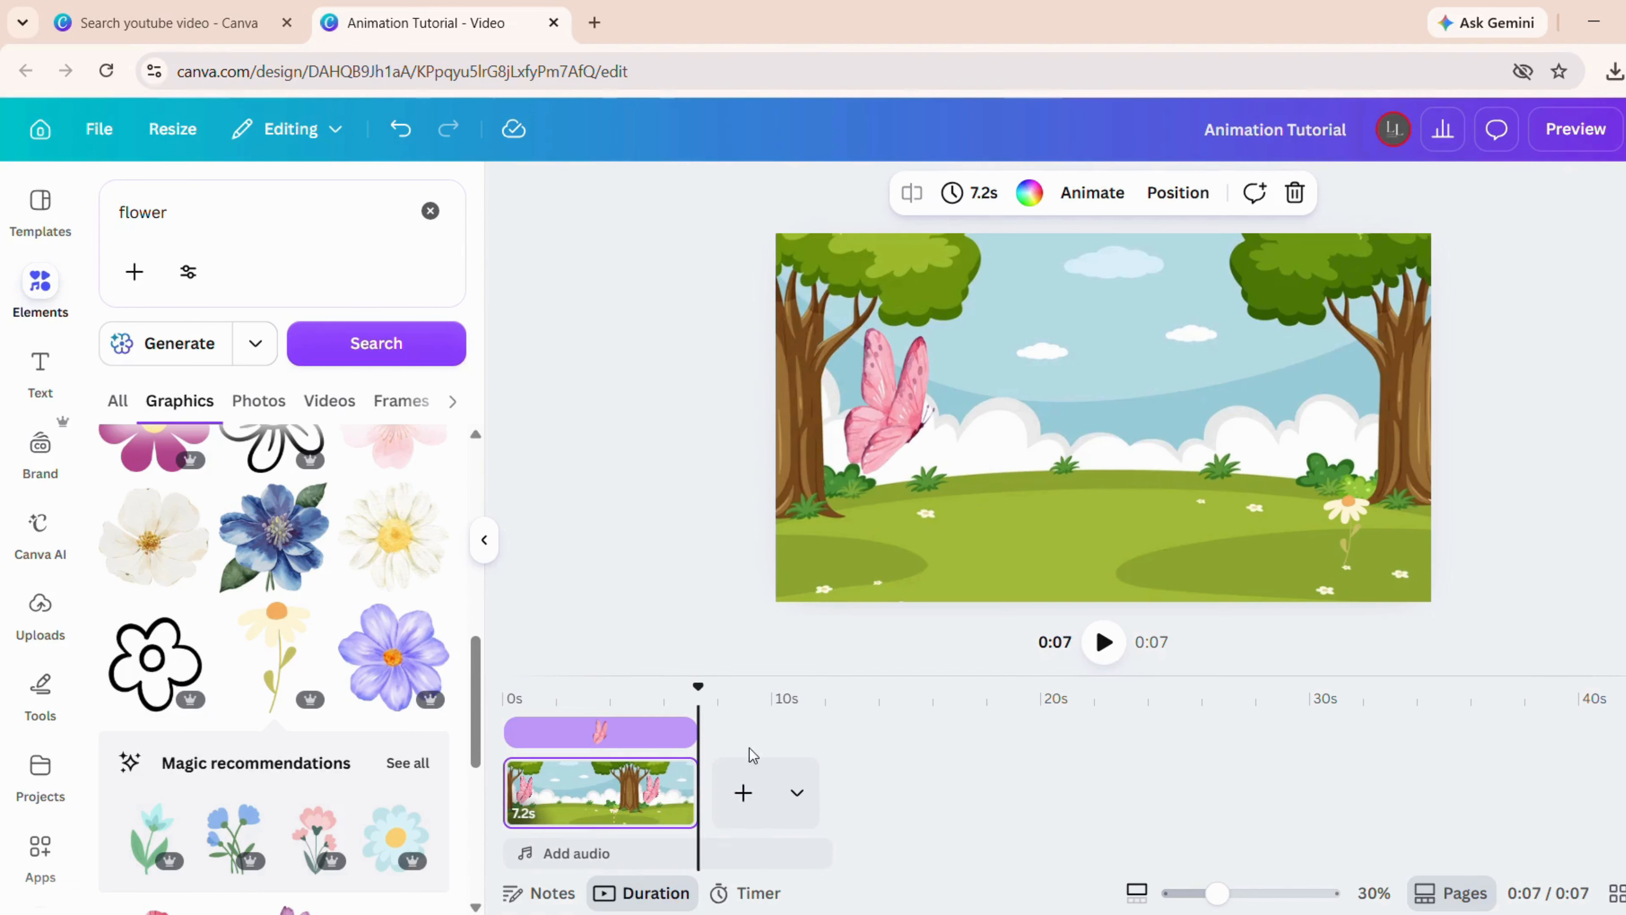
- Preview the full scene to check the butterfly's flight to the daisy
click(1576, 130)
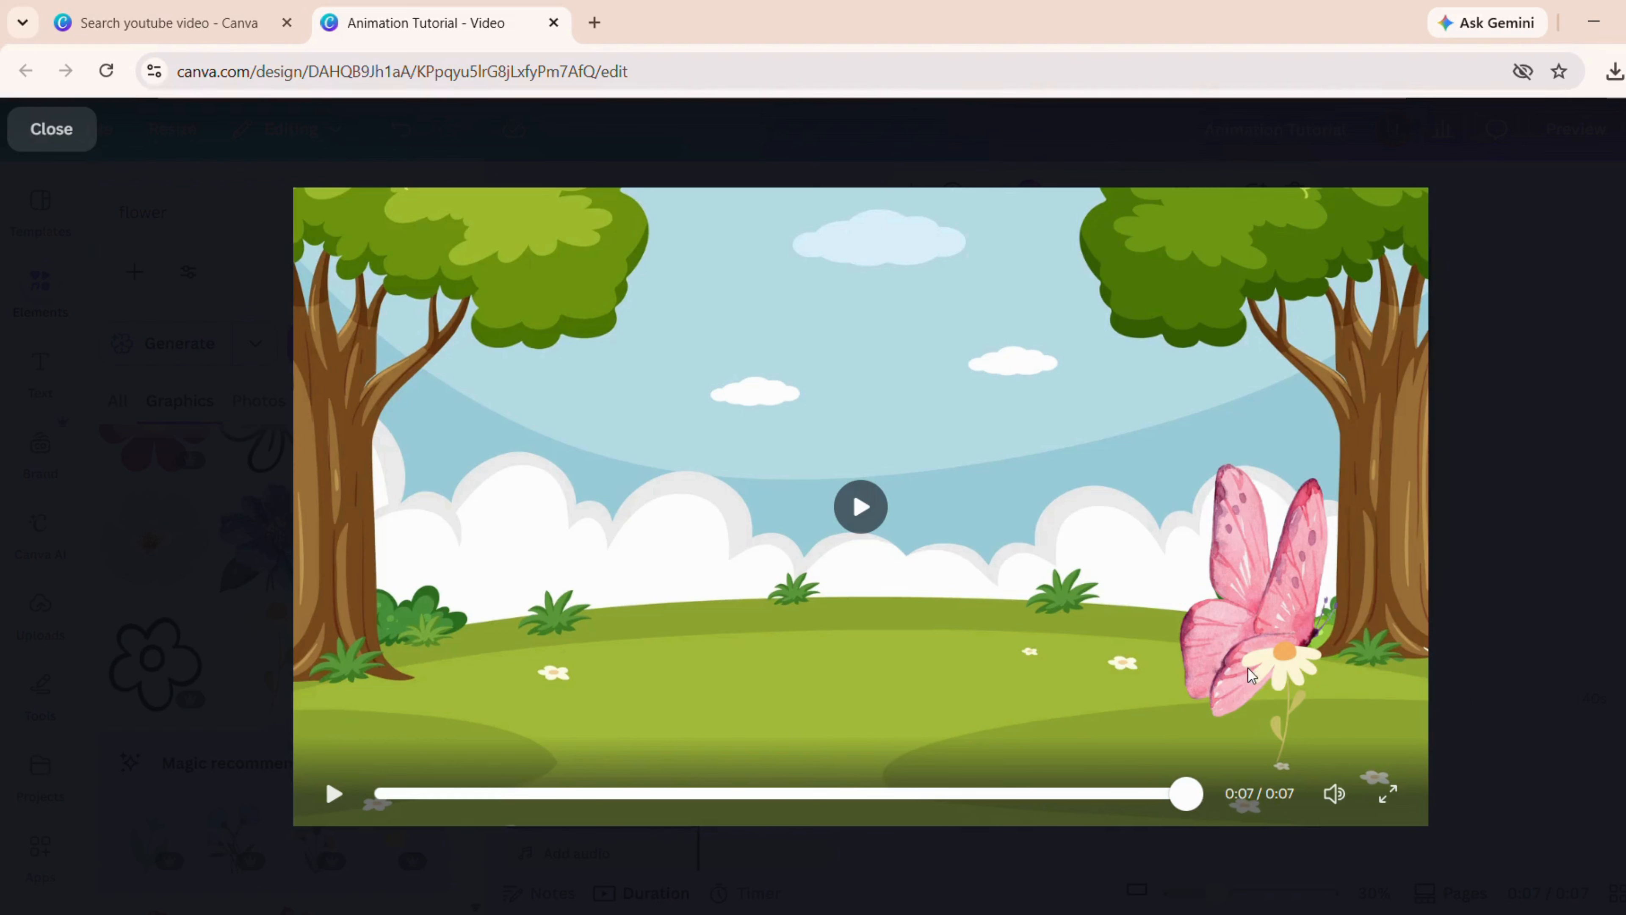
click(51, 135)
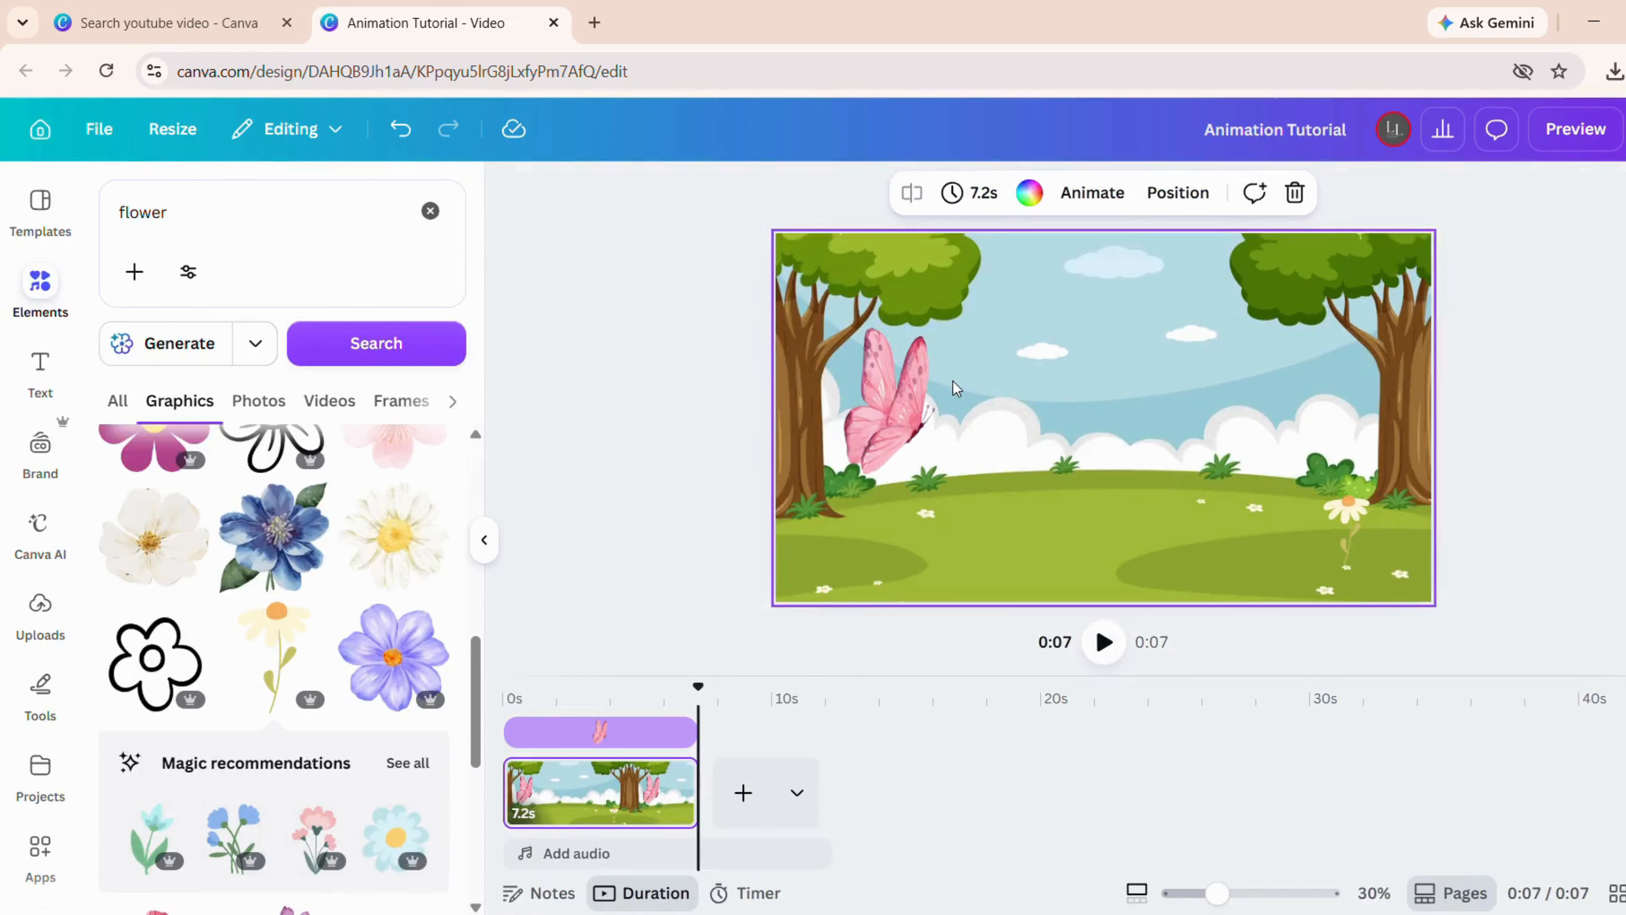
- Move the pink butterfly over the daisy and bring it to the front of the layer order
click(889, 397)
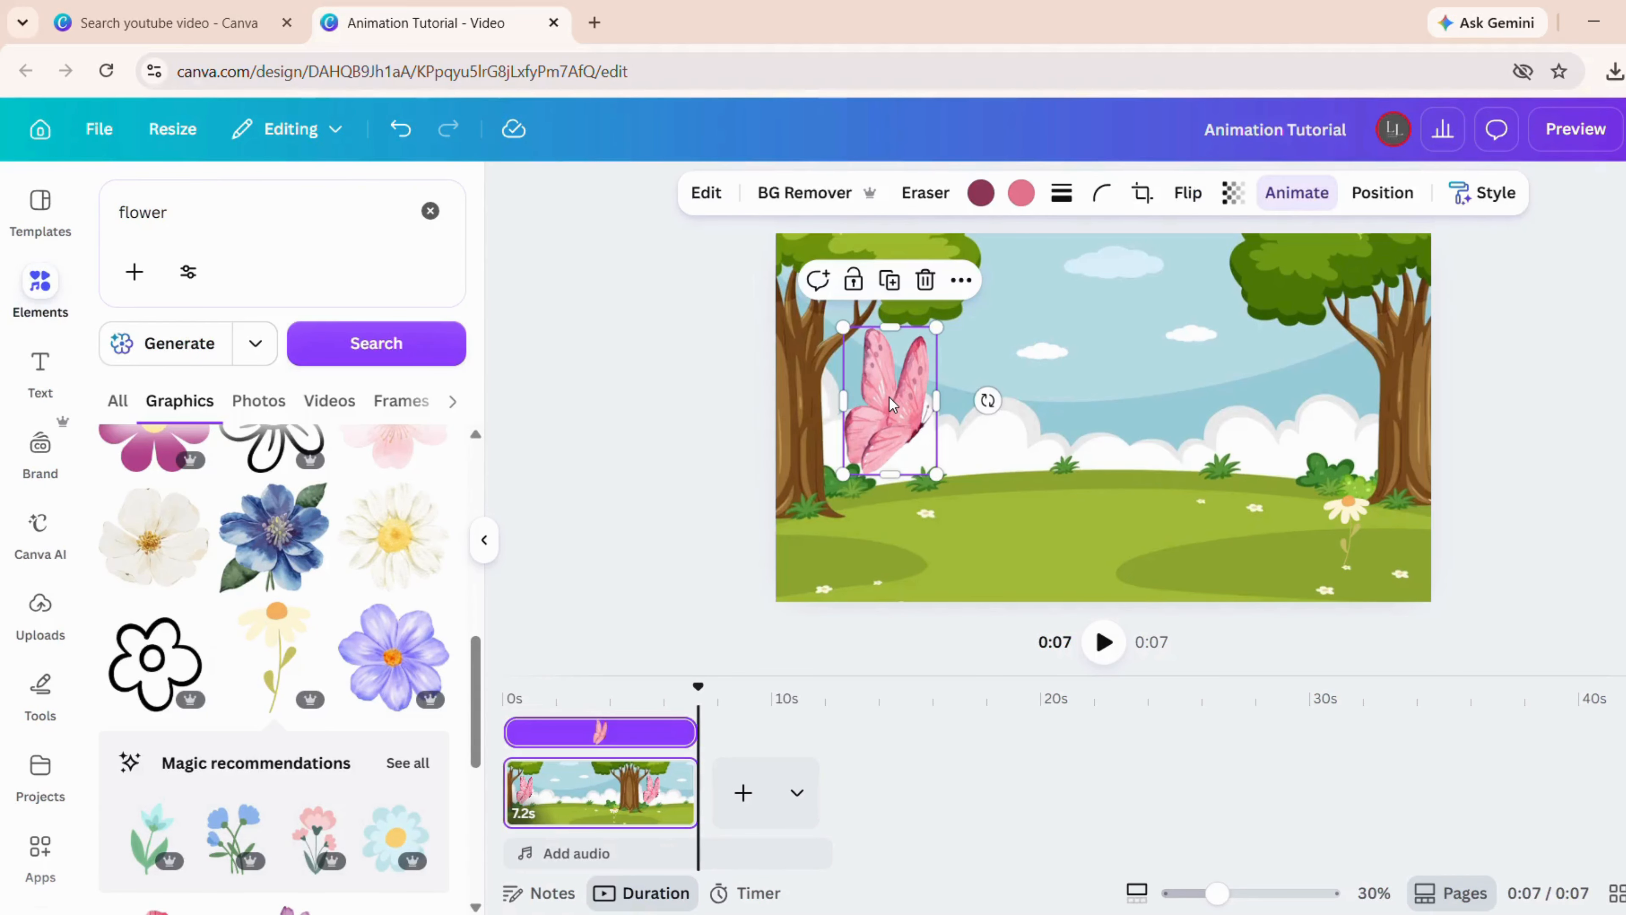
click(1382, 193)
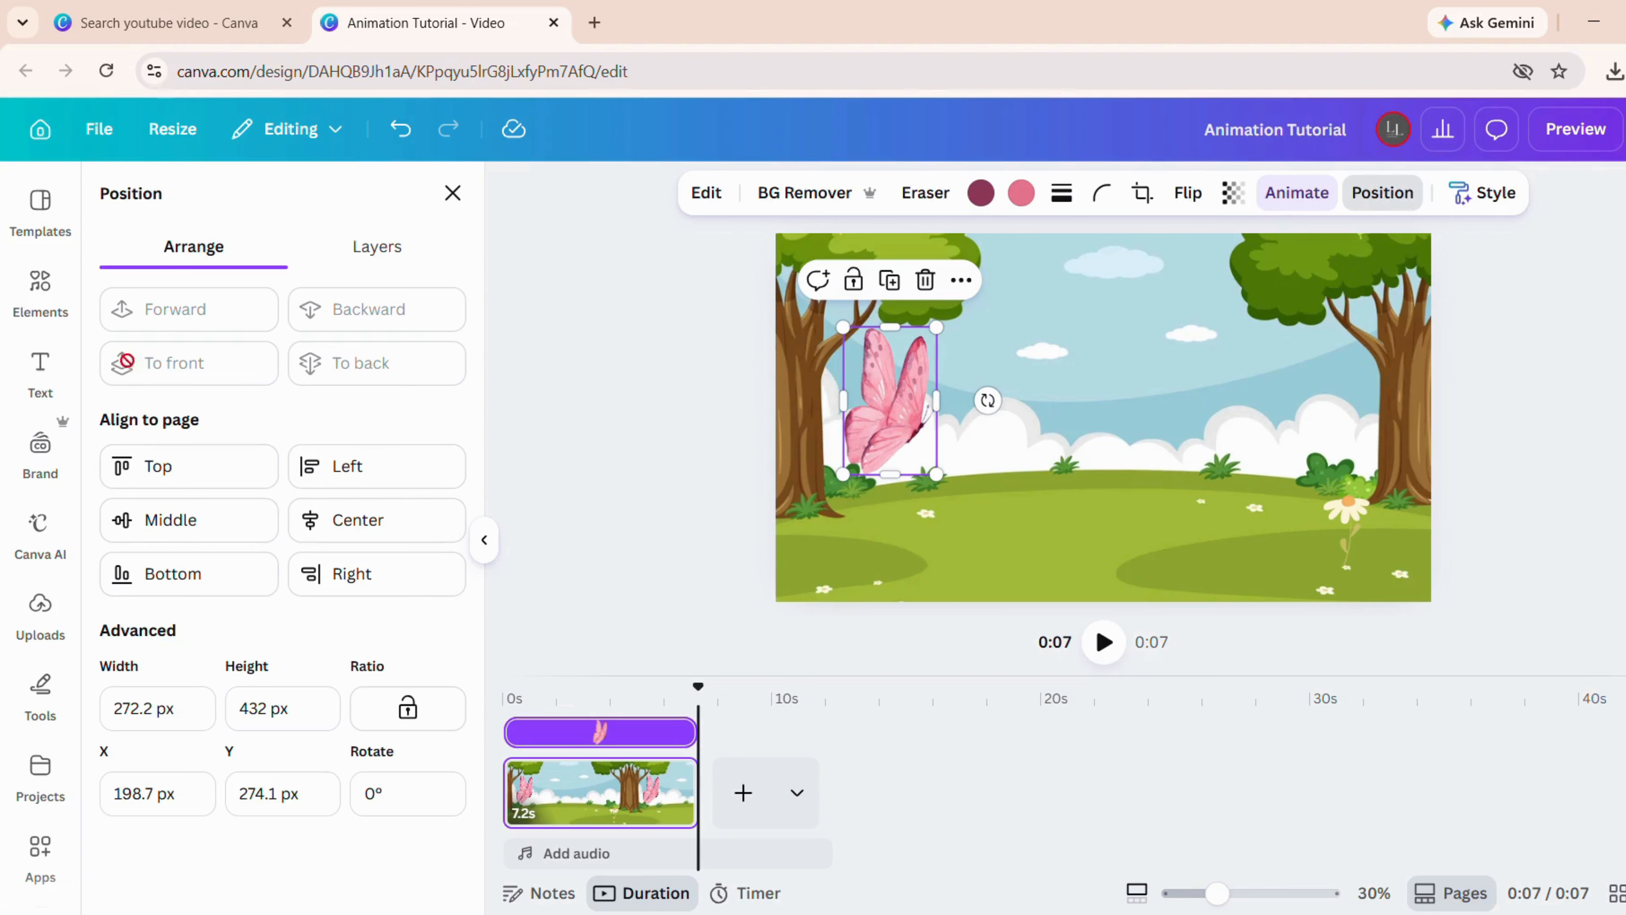
click(1344, 522)
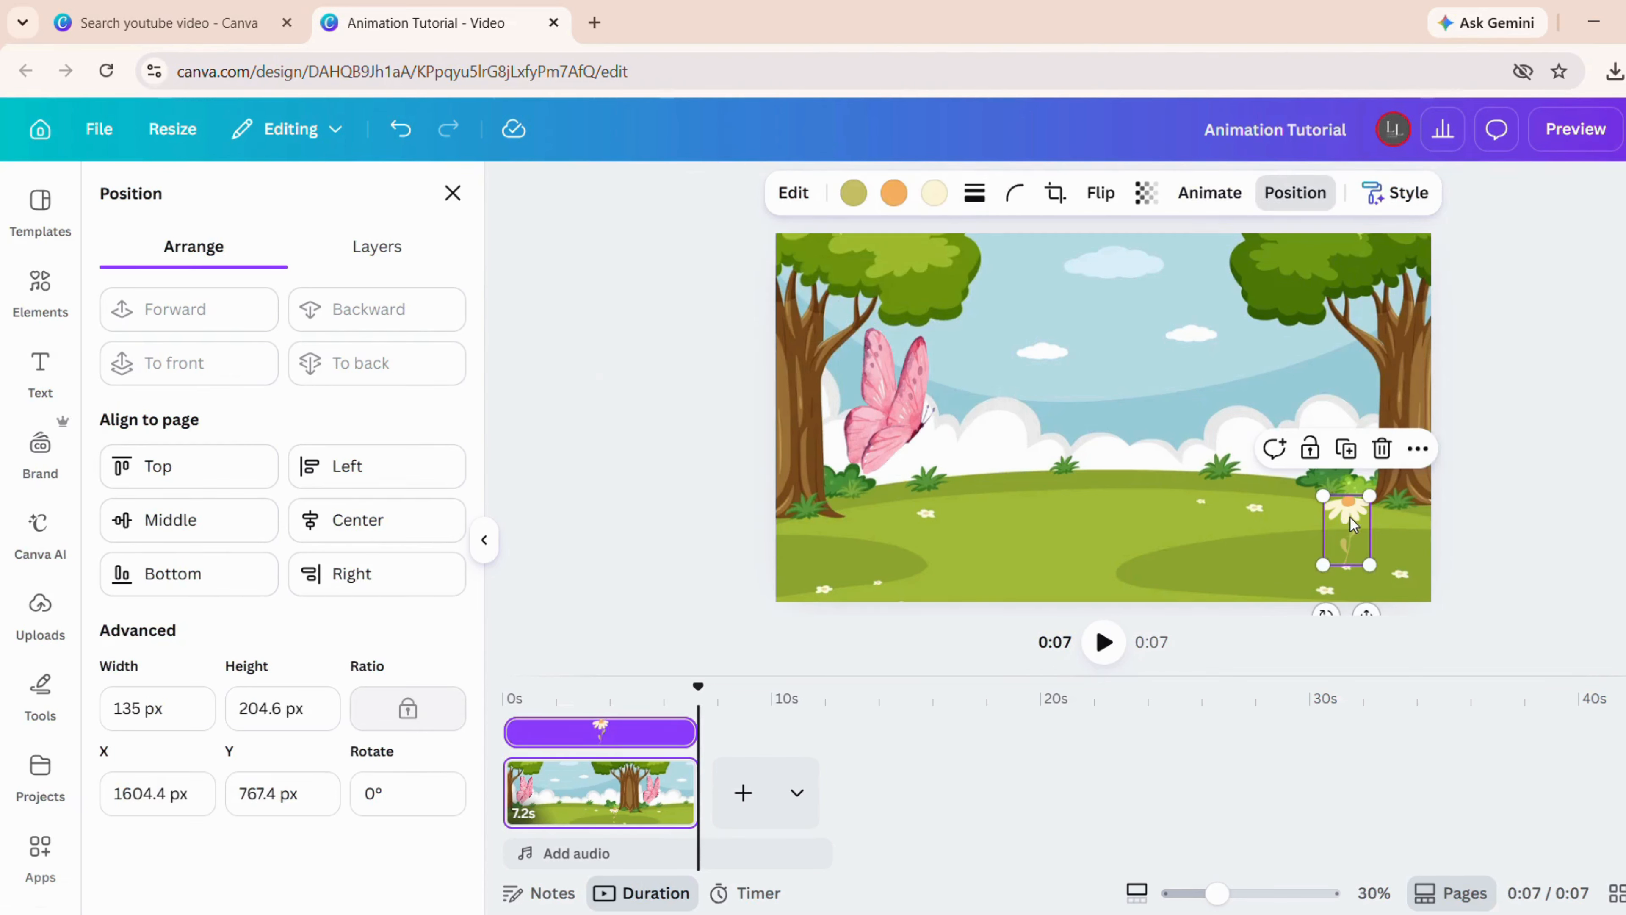
click(903, 432)
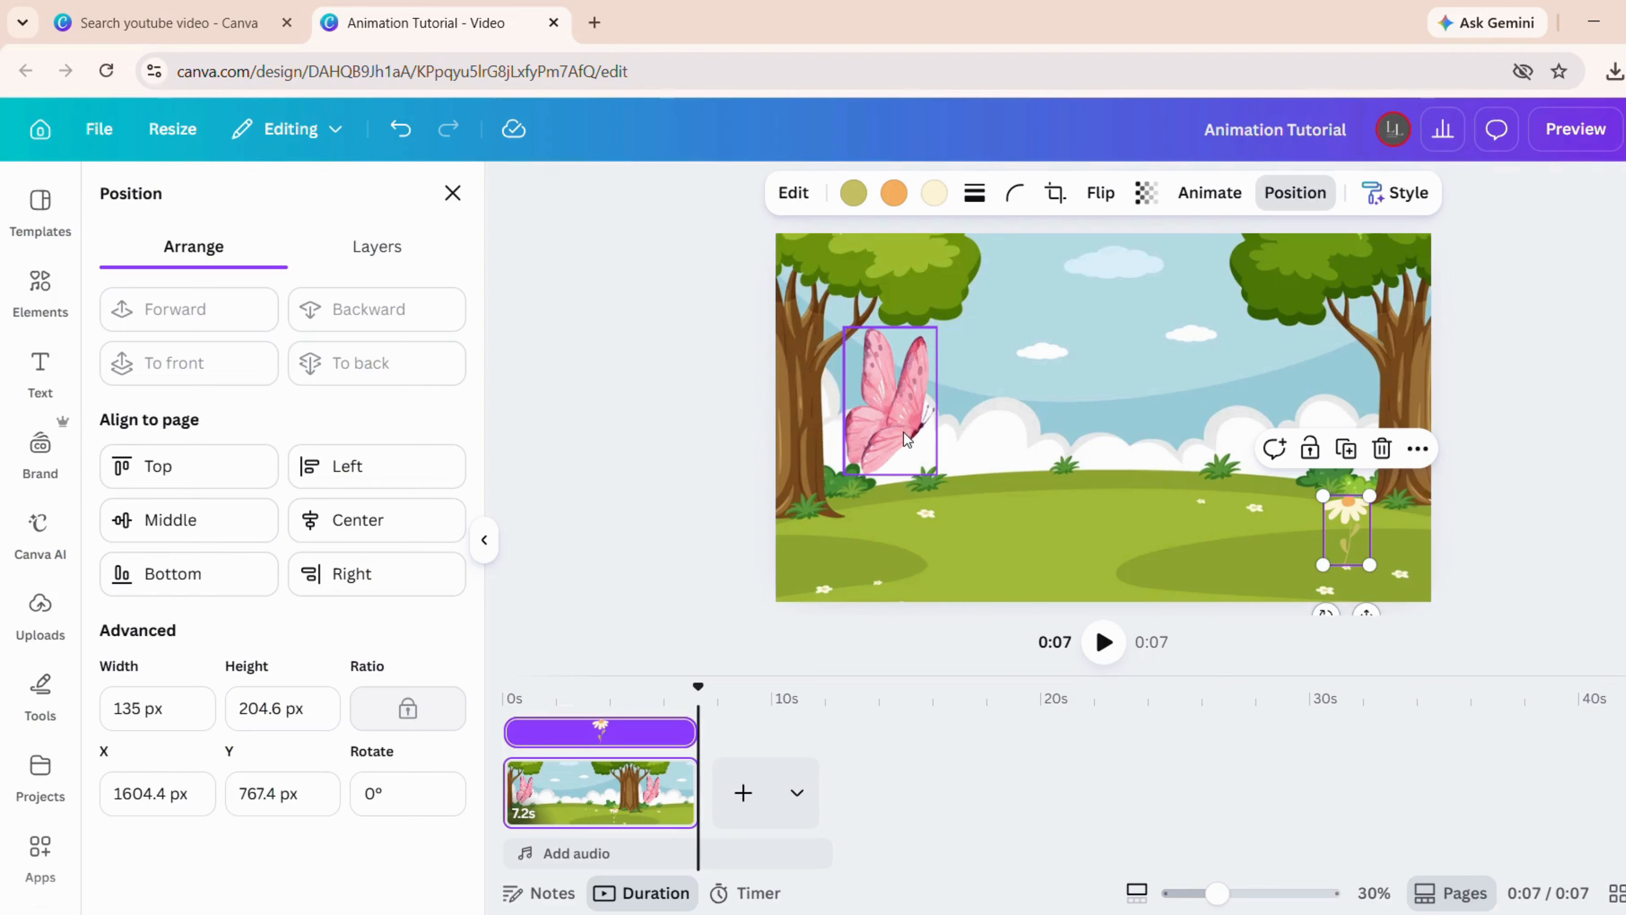
drag(900, 430, 1326, 497)
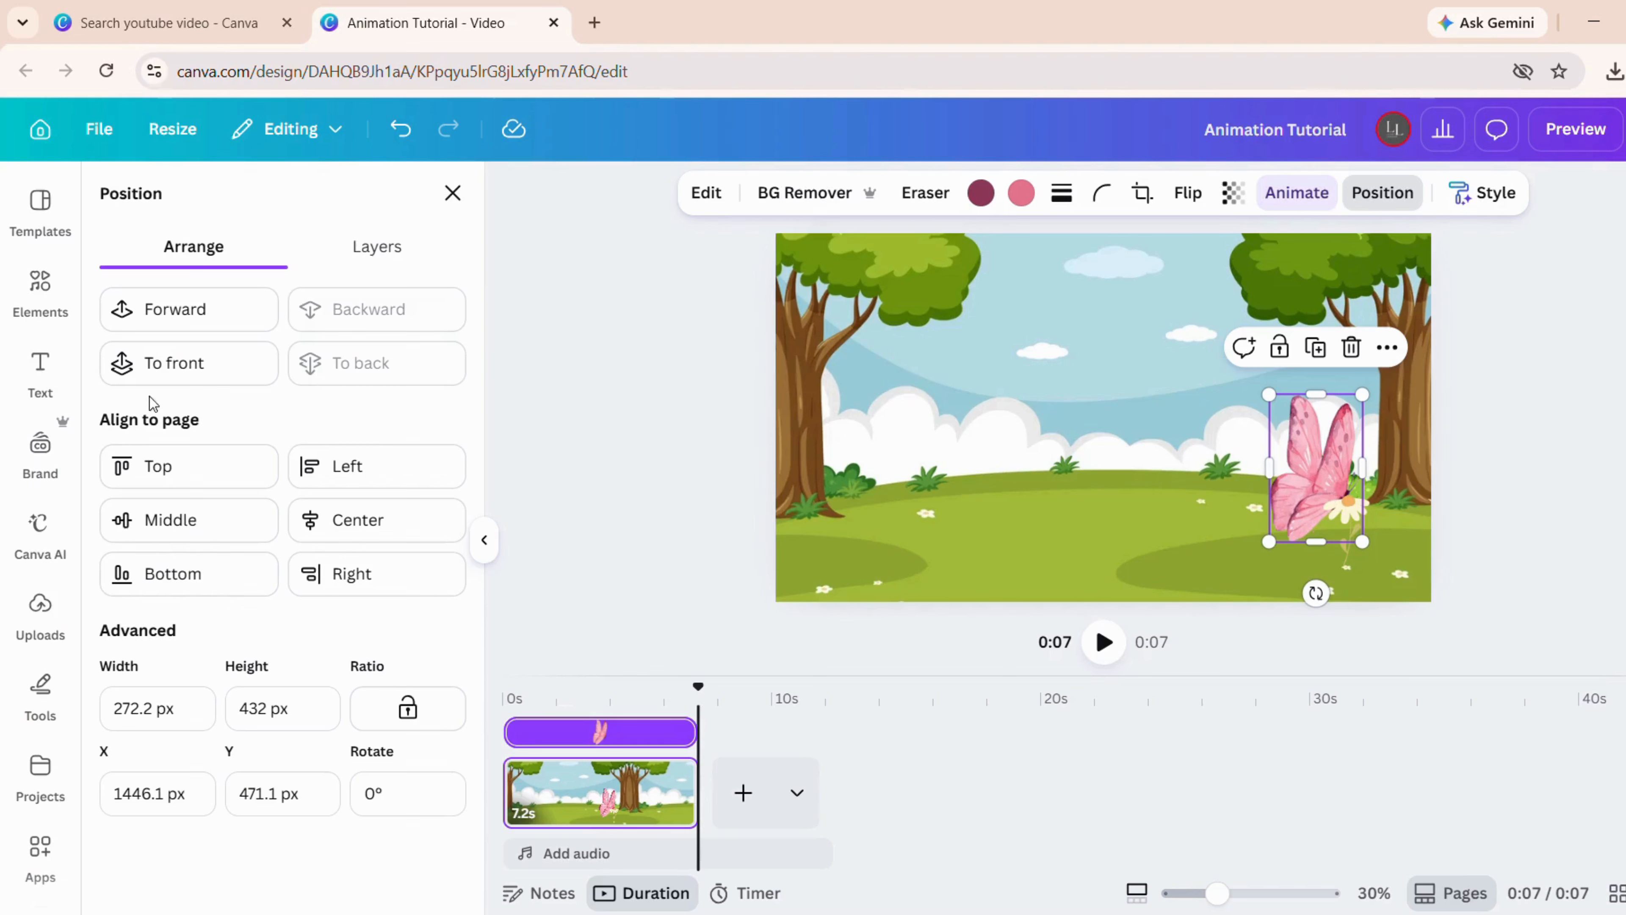
click(182, 371)
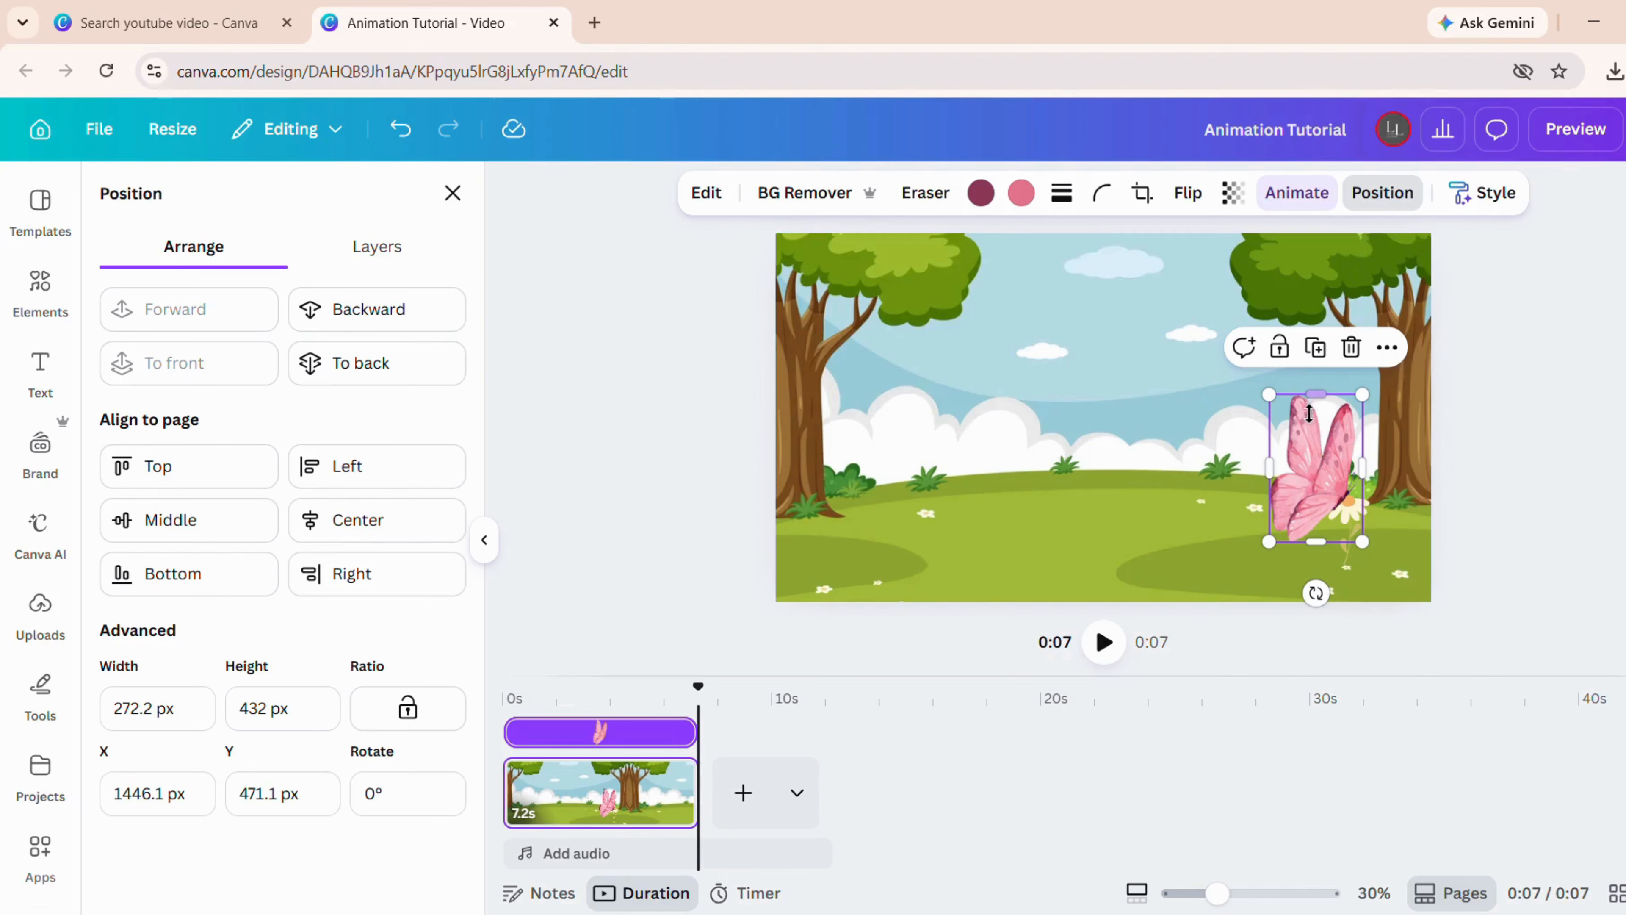
- Shrink the pink butterfly to about 114 × 181 px, place it just above the daisy and preview the scene
drag(1288, 415, 1342, 501)
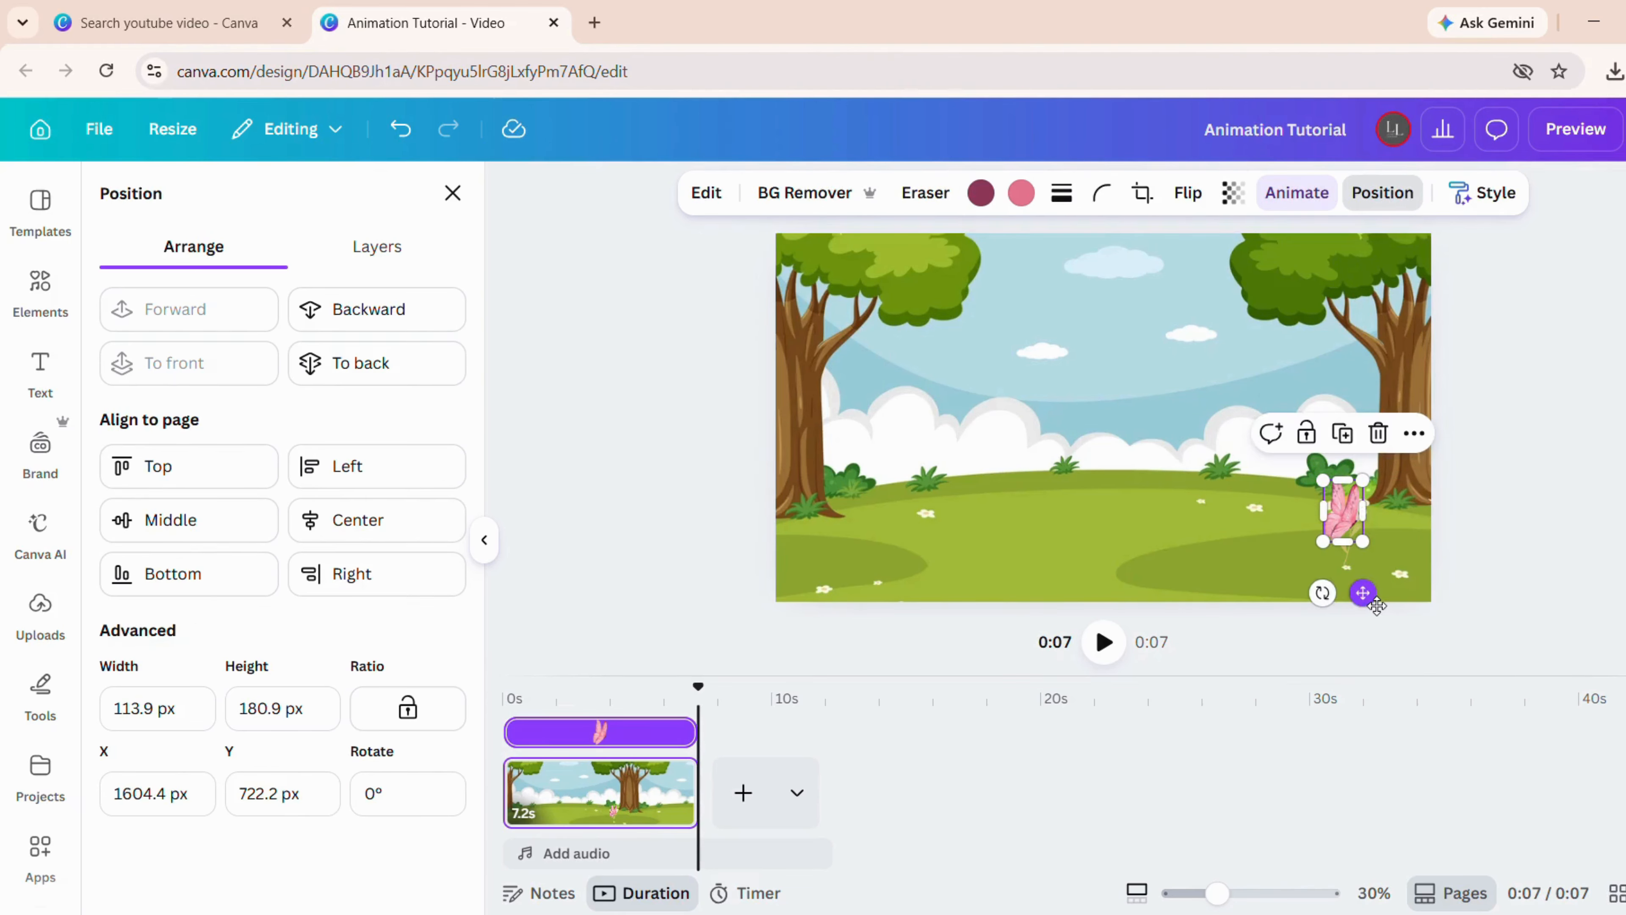
drag(1377, 605, 1369, 577)
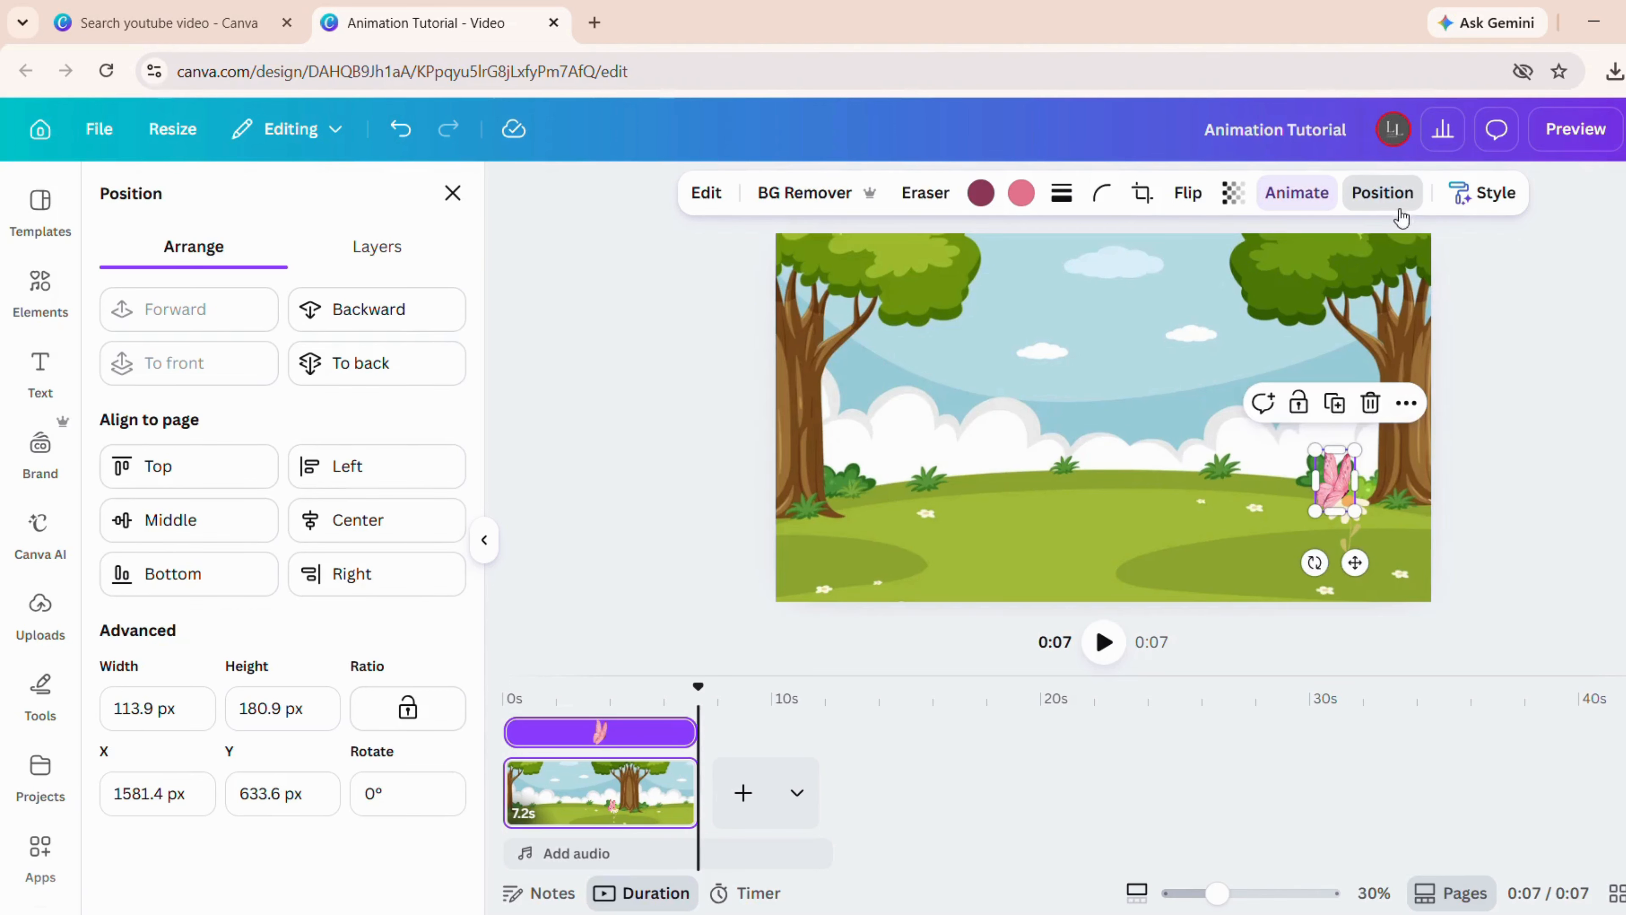
click(1575, 133)
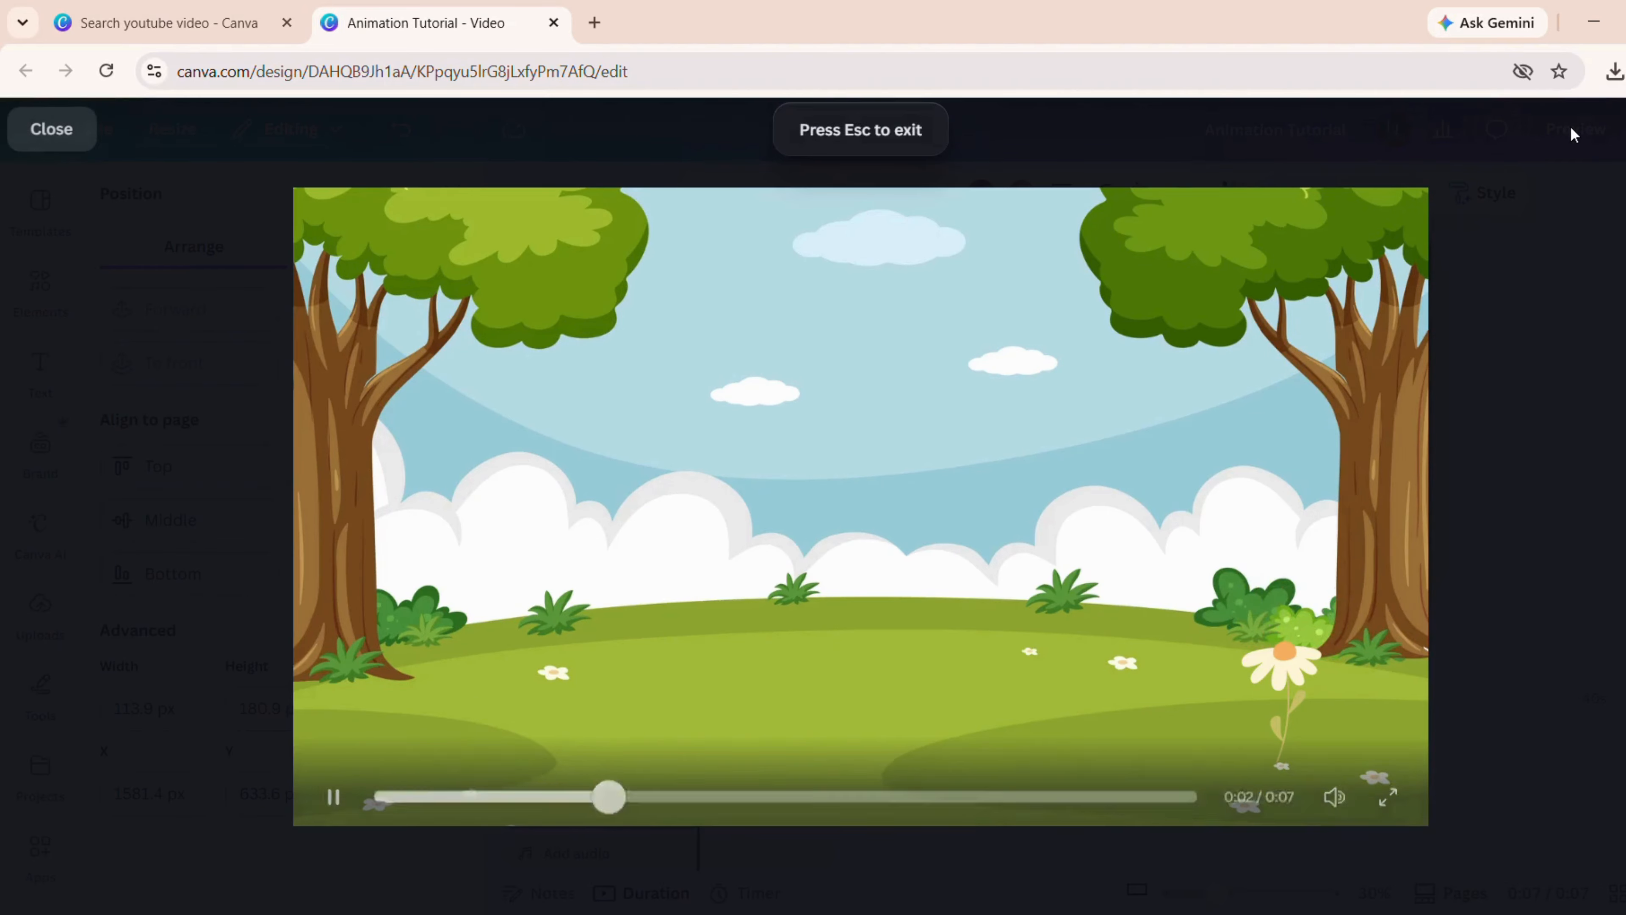
click(51, 129)
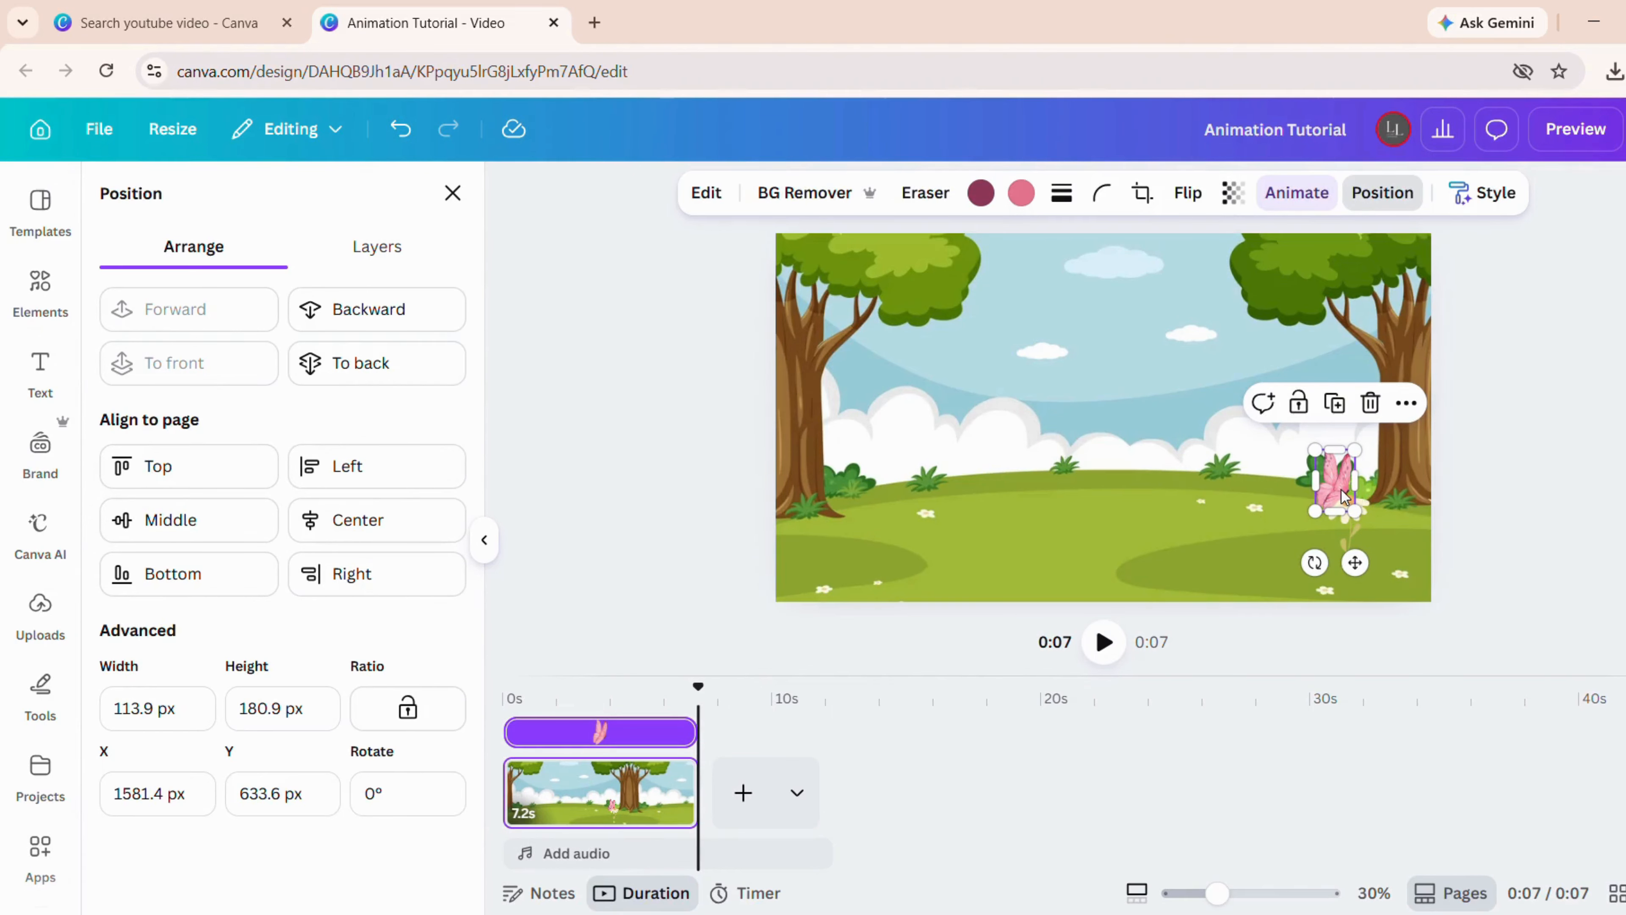
- Move the small pink butterfly to the middle of the scene and preview the animation
drag(1368, 575, 1078, 513)
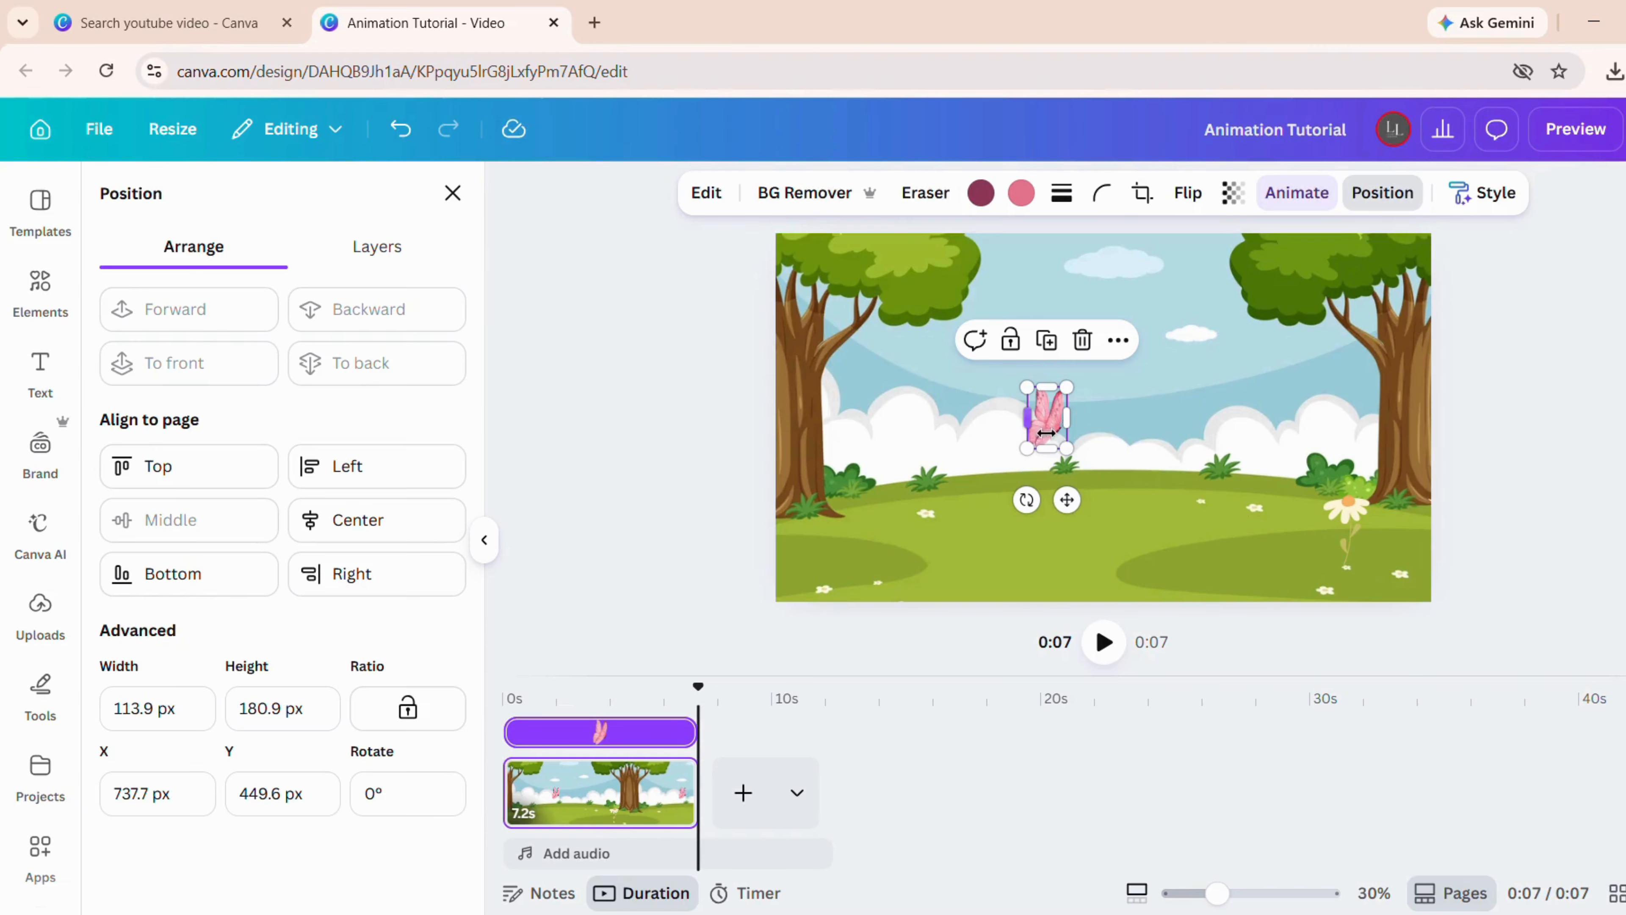
click(1573, 131)
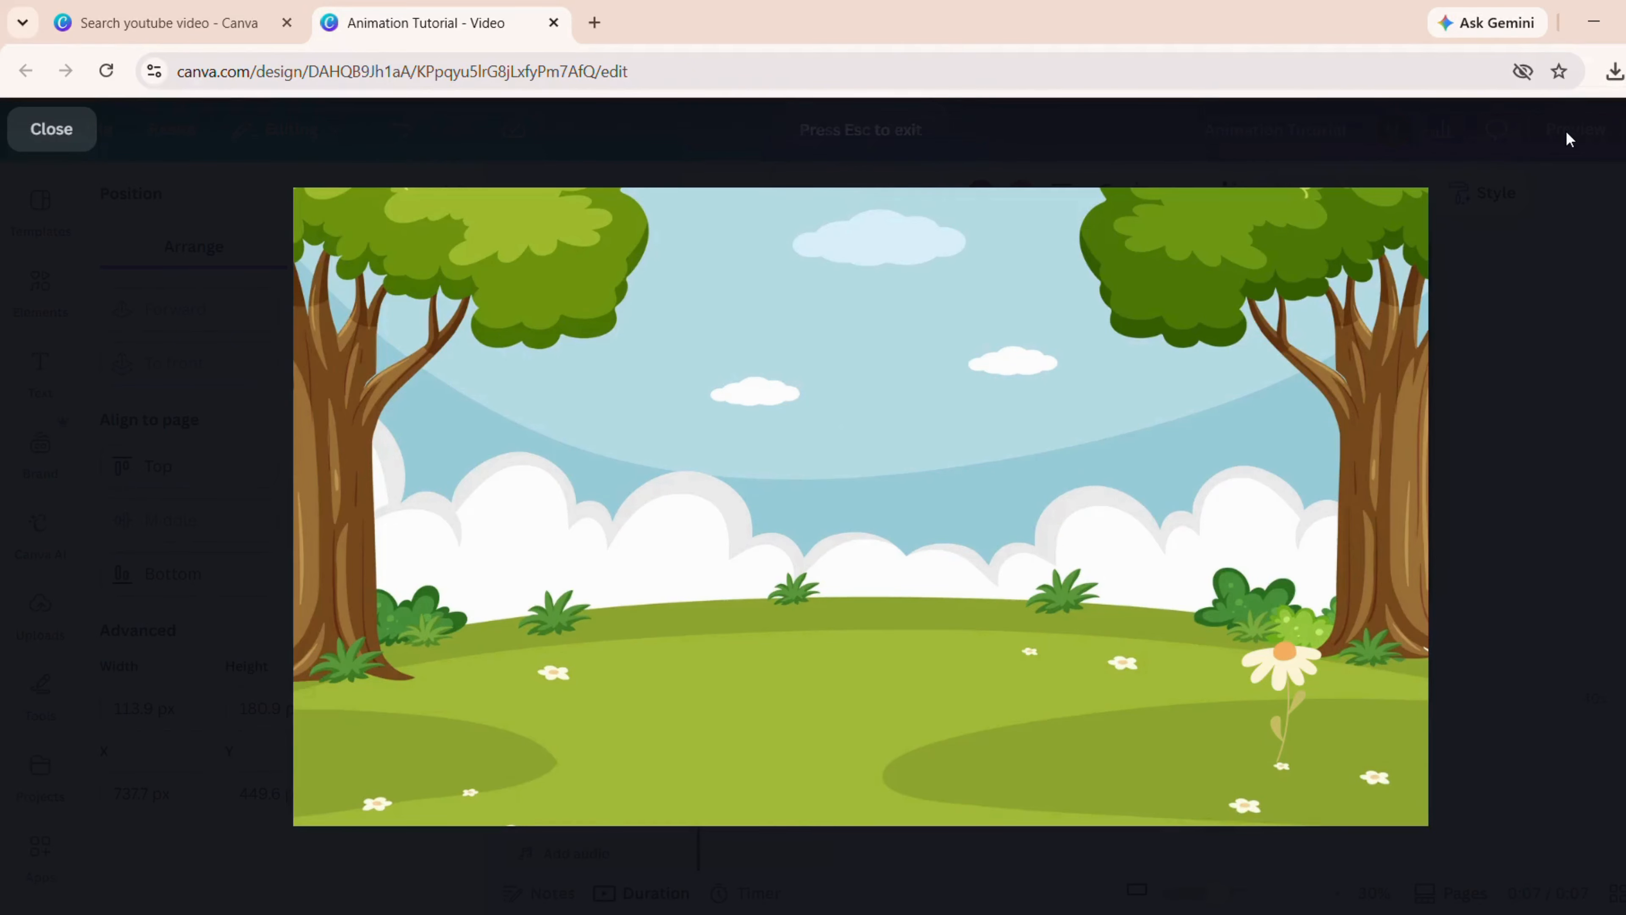
click(60, 142)
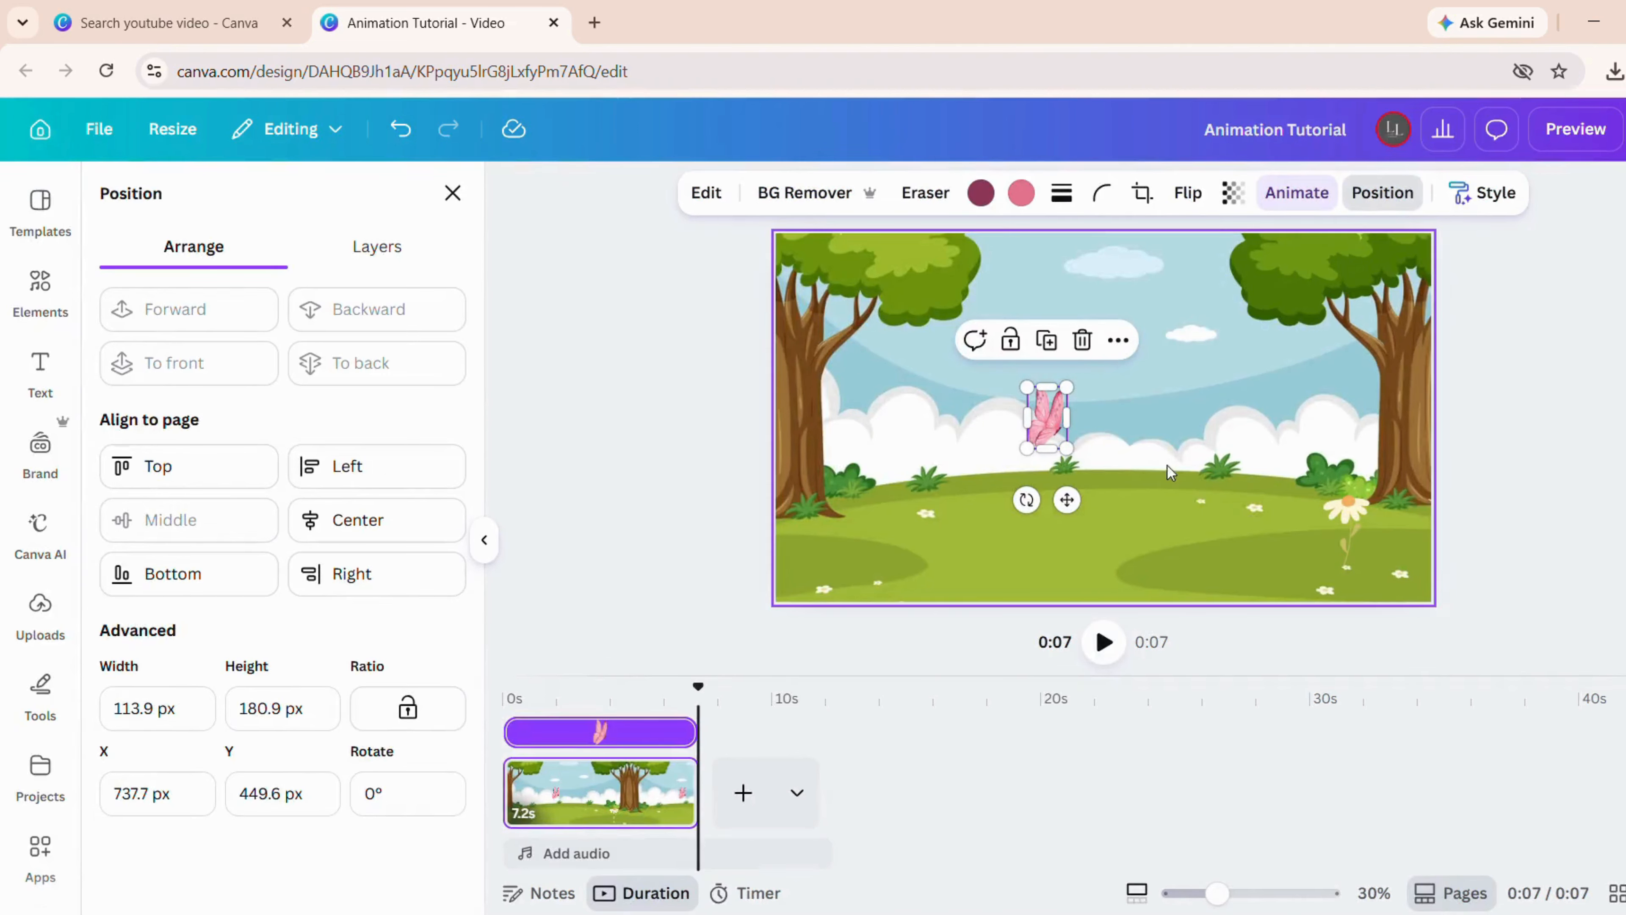
- Delete the pink butterfly from the page
drag(1067, 499, 942, 480)
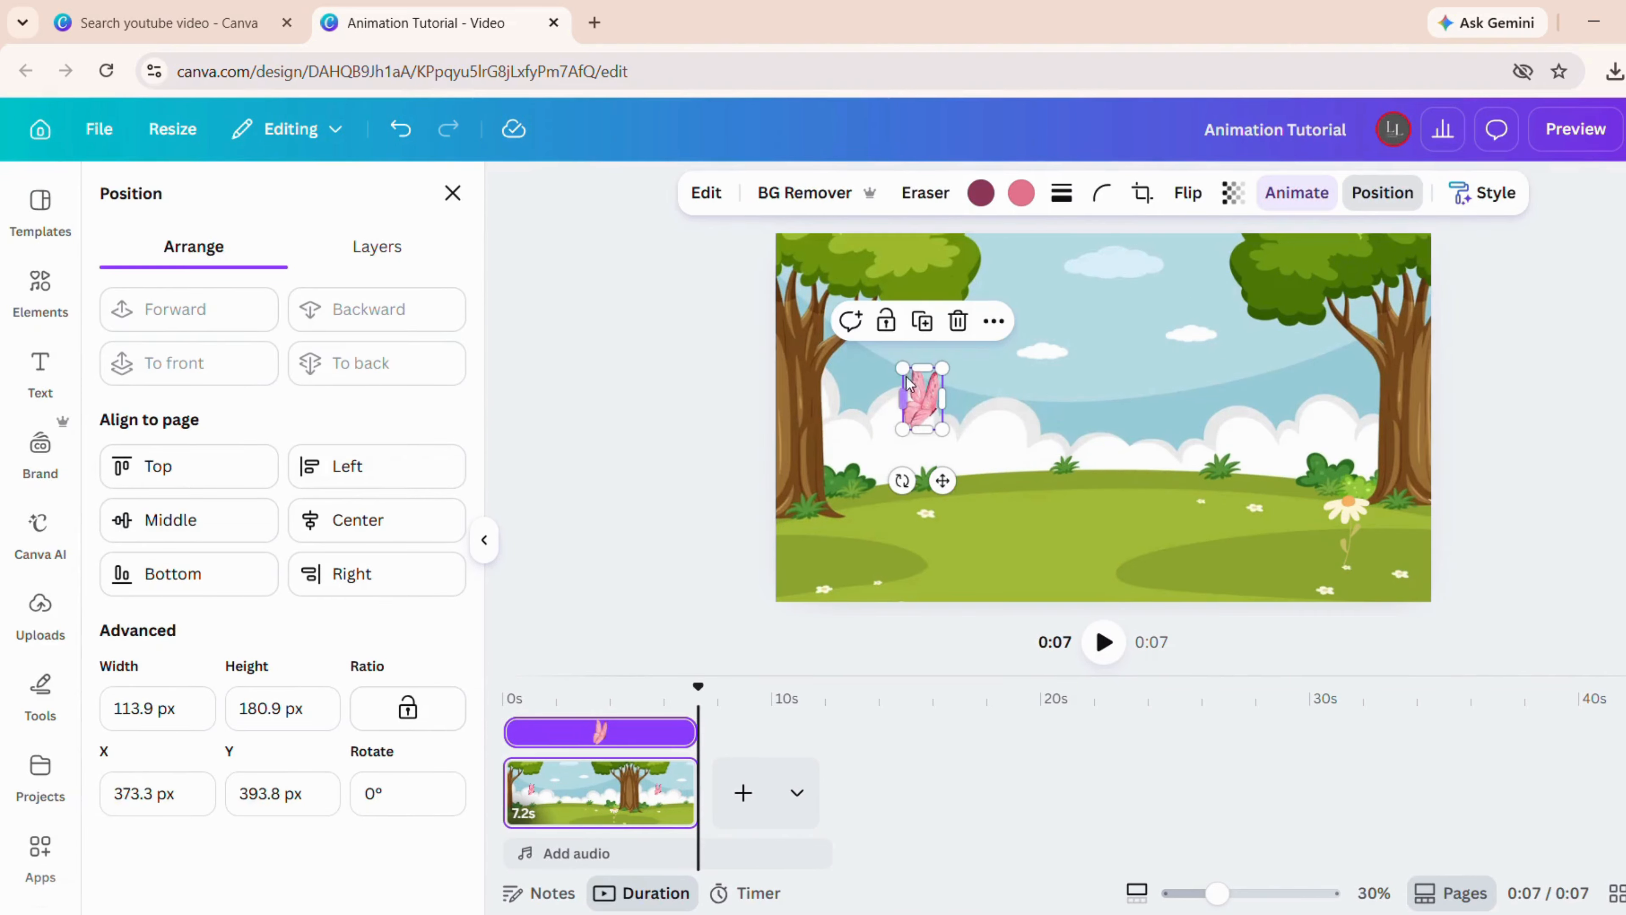
click(959, 326)
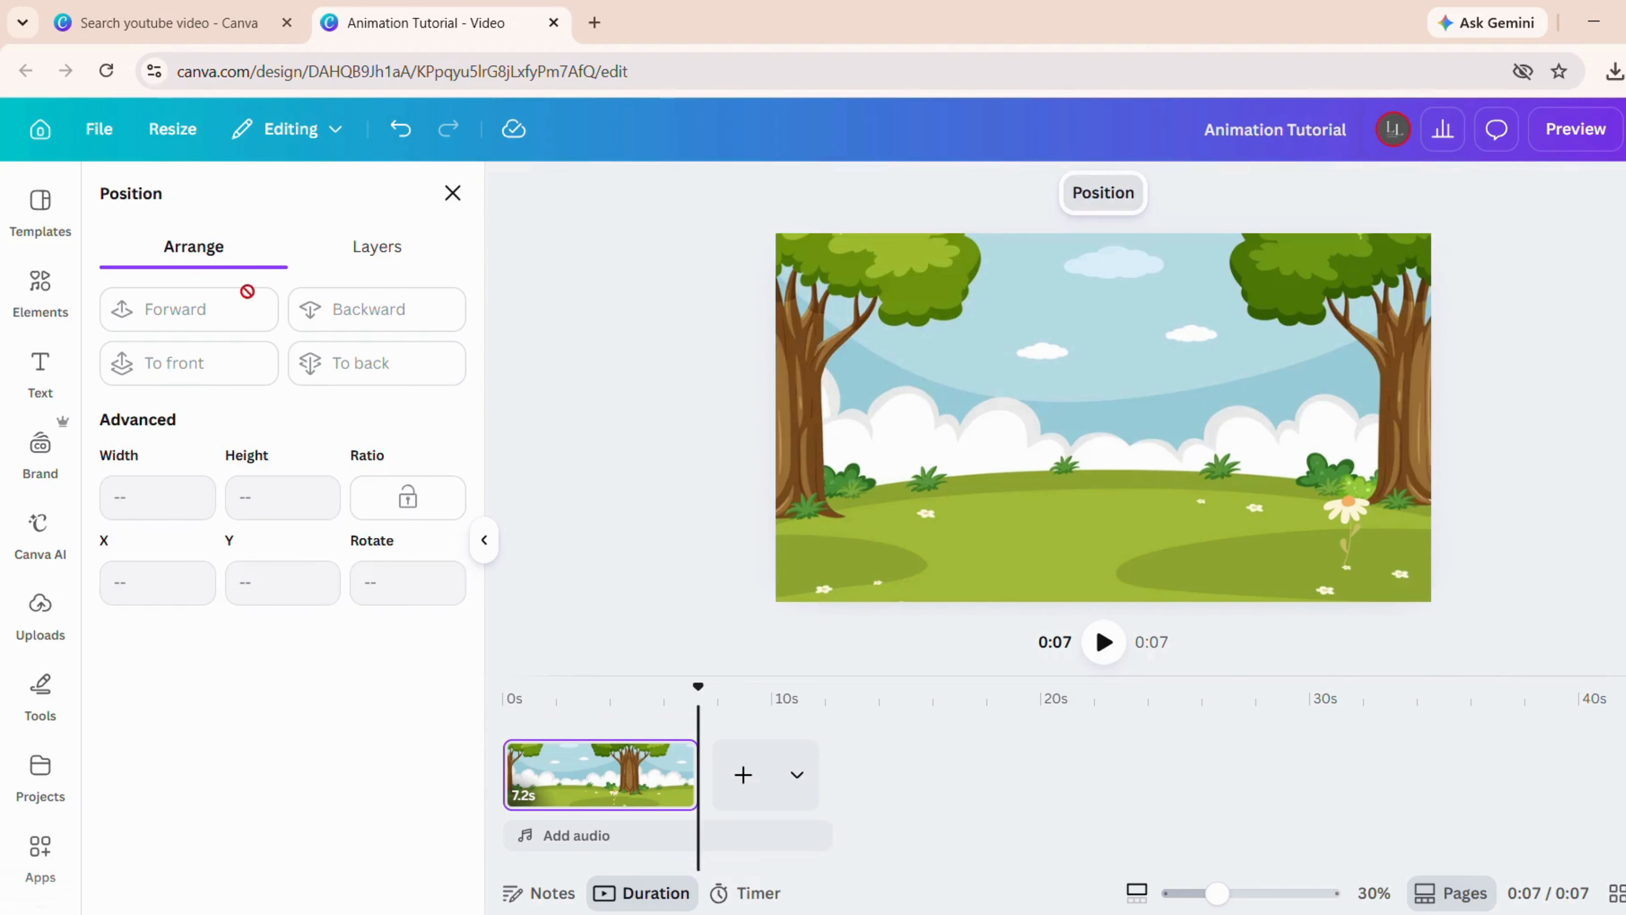
- Replace the "flower" element search with a search for "butterfly"
click(39, 282)
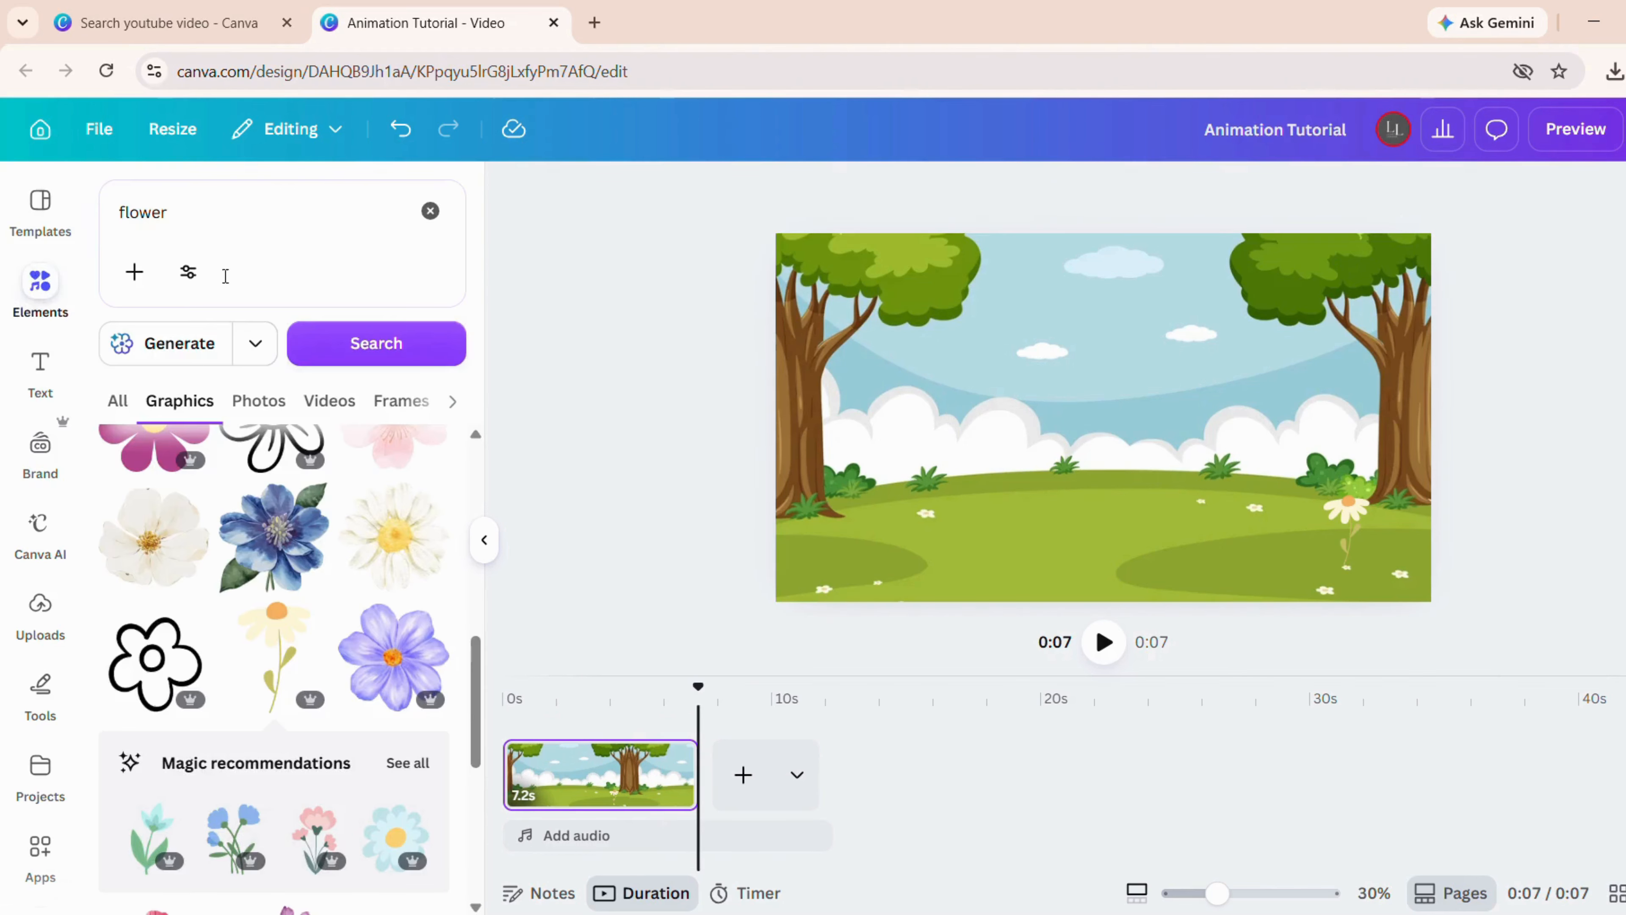
click(430, 211)
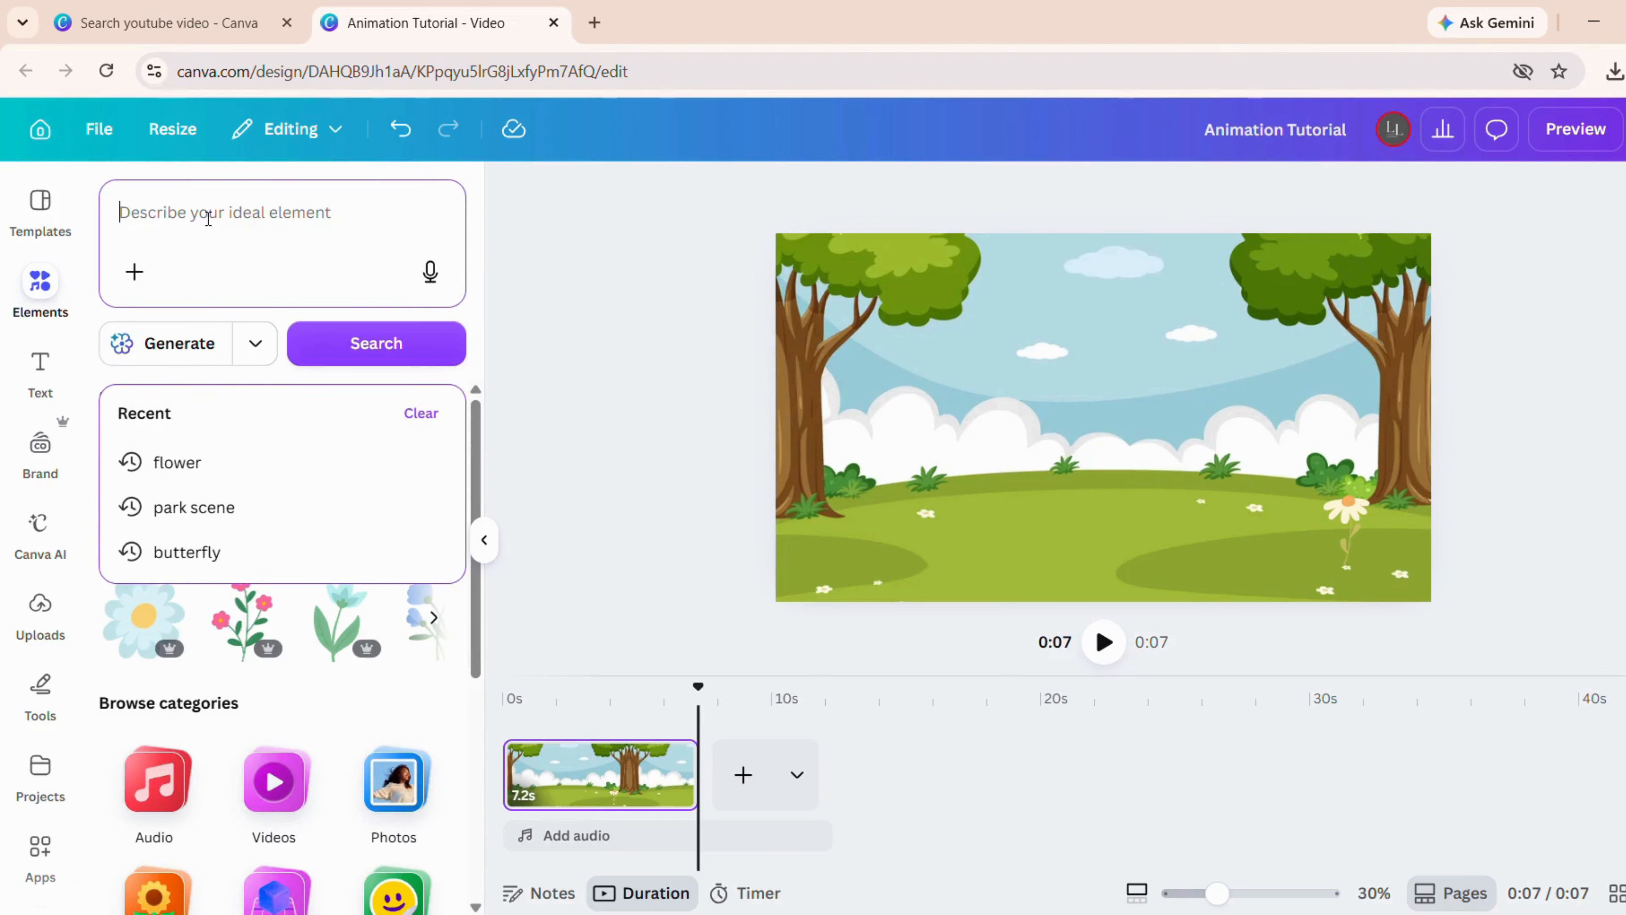
text(butter)
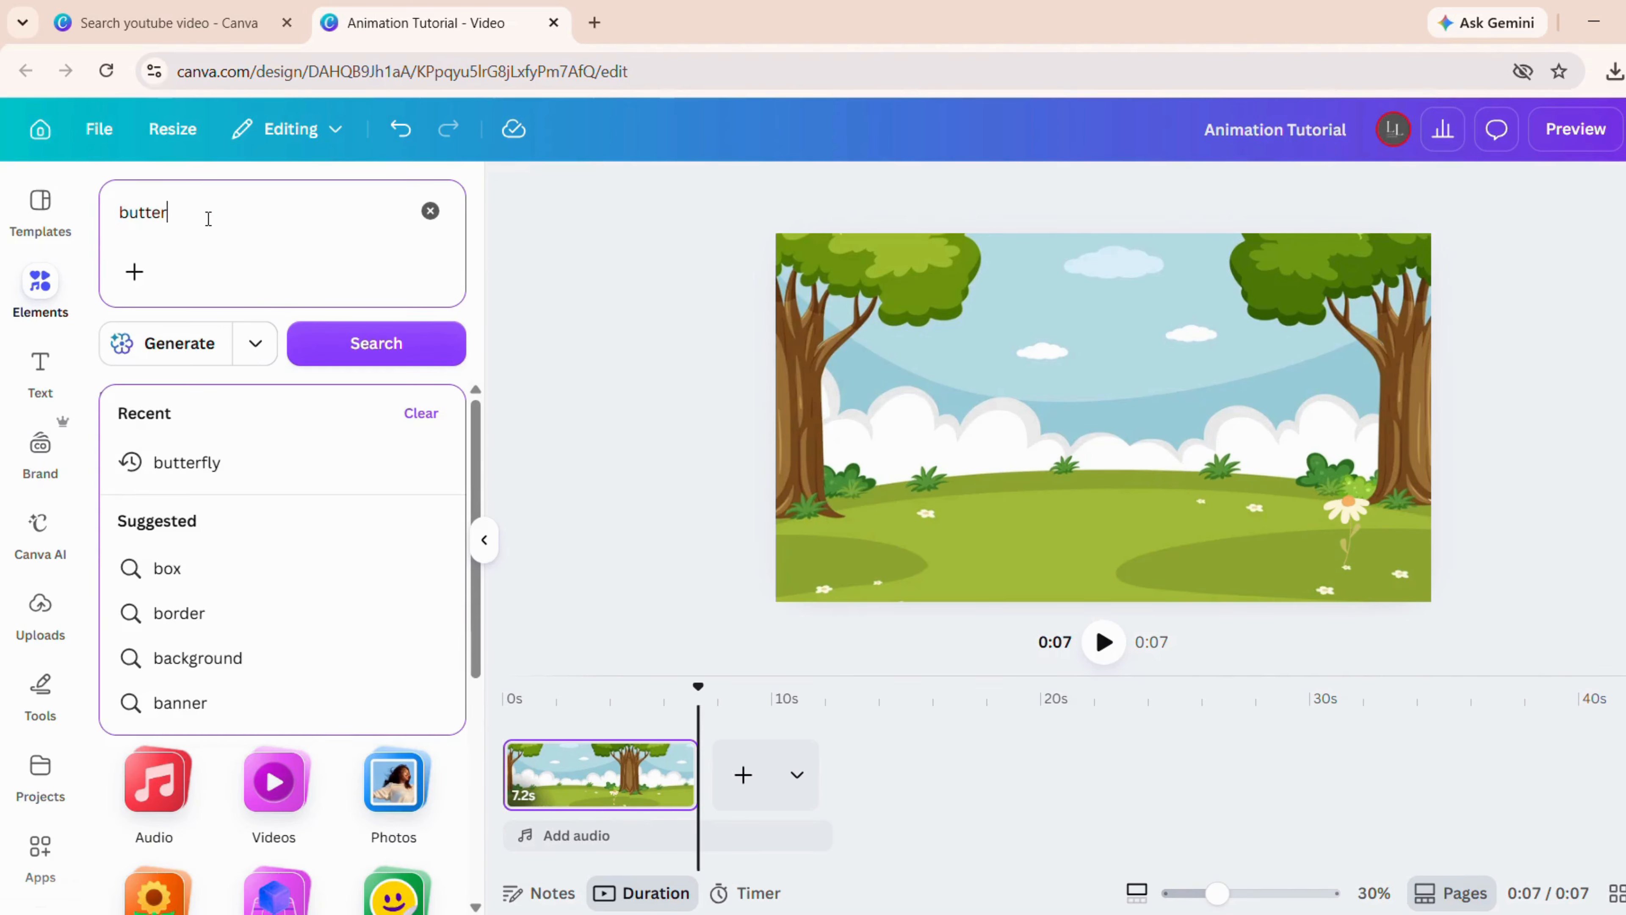
text(fly)
key(Return)
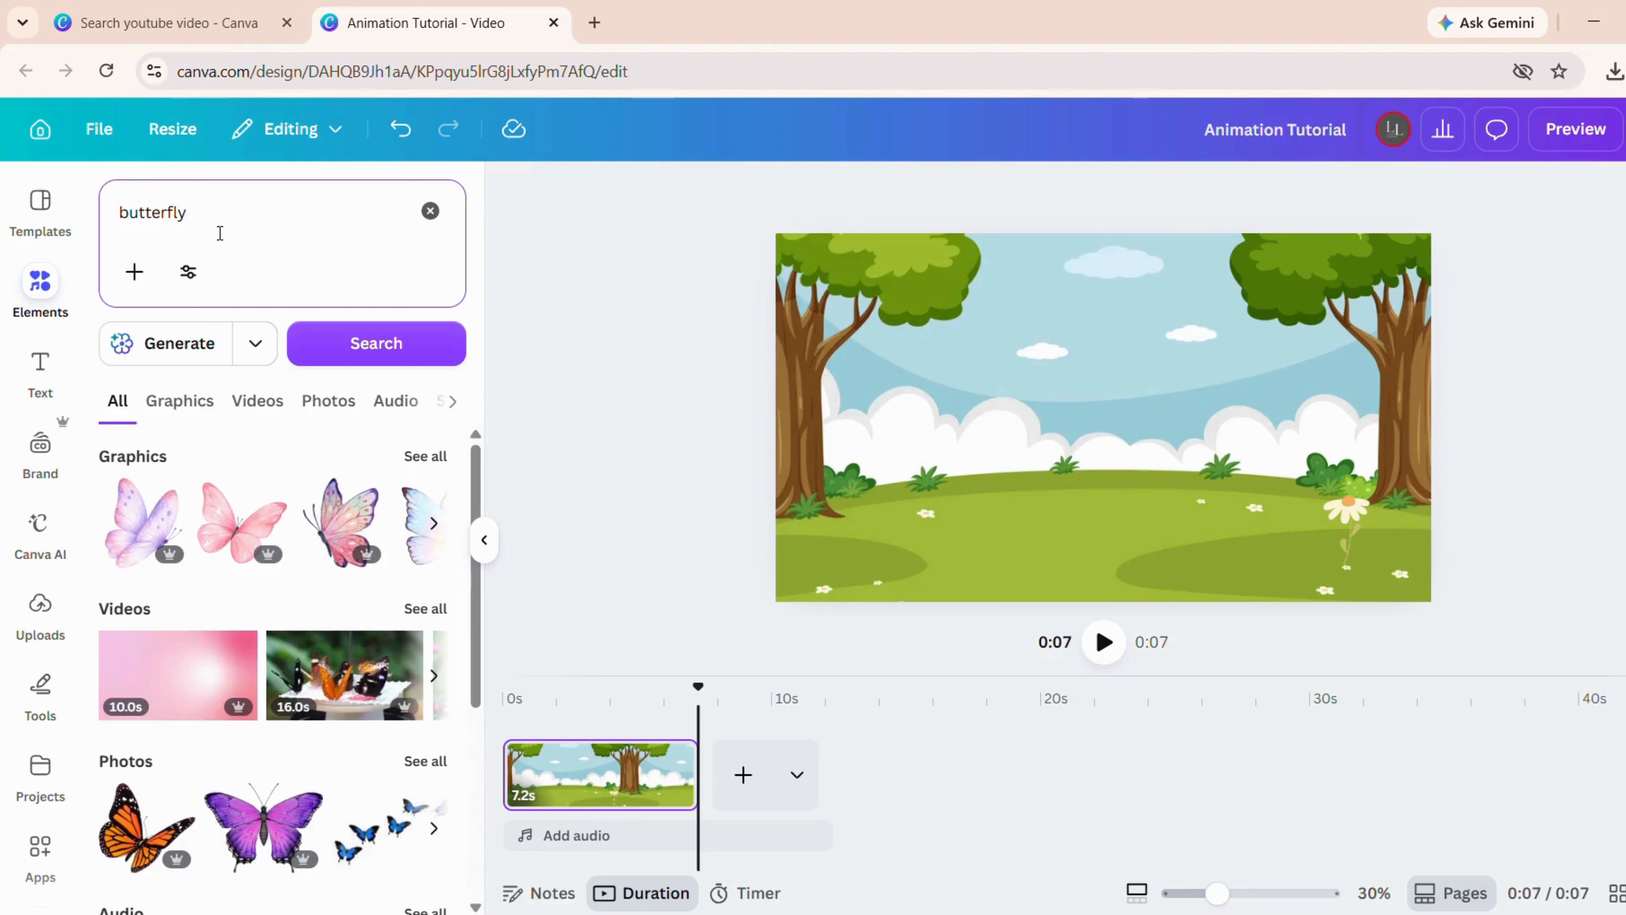
- List all butterfly graphics and filter them to Animated only
click(189, 274)
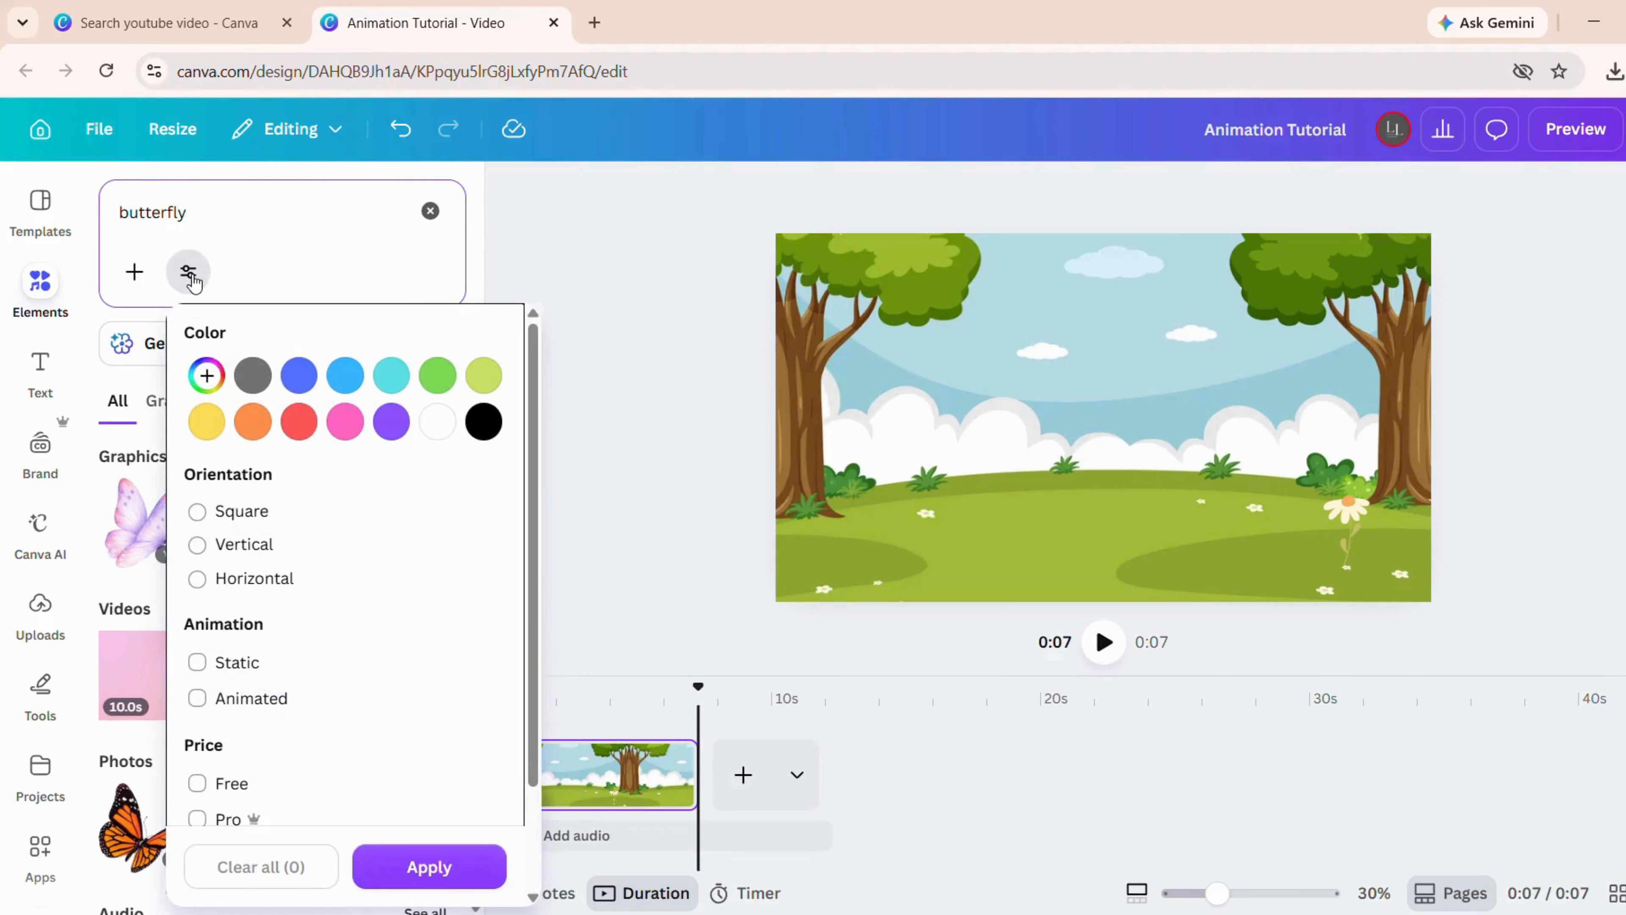
click(197, 698)
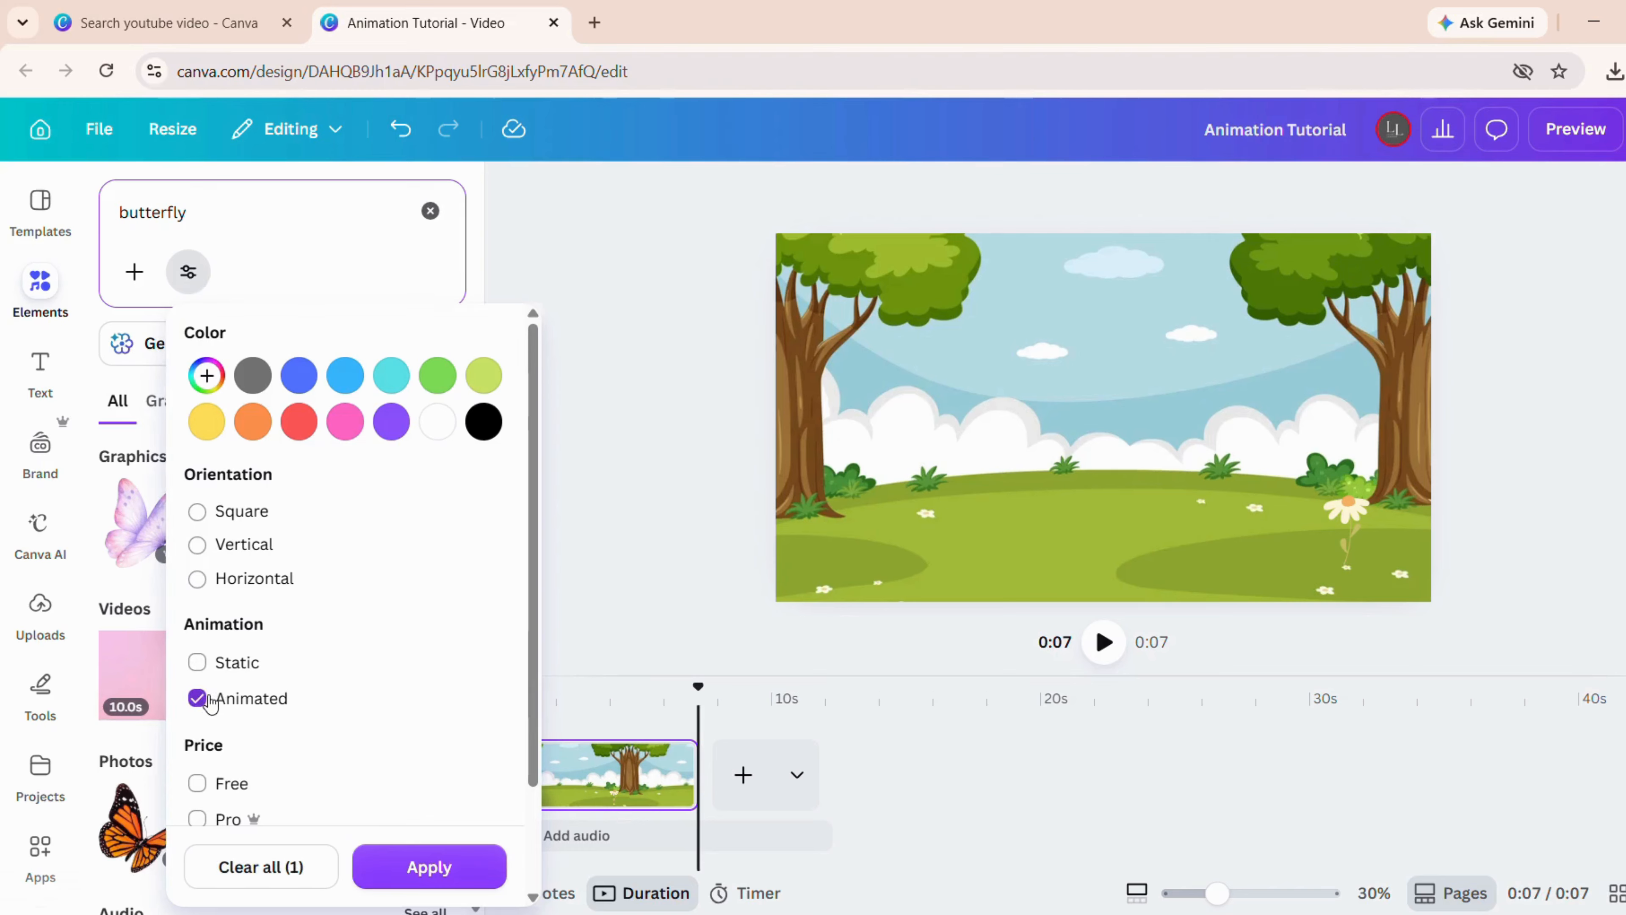
click(430, 866)
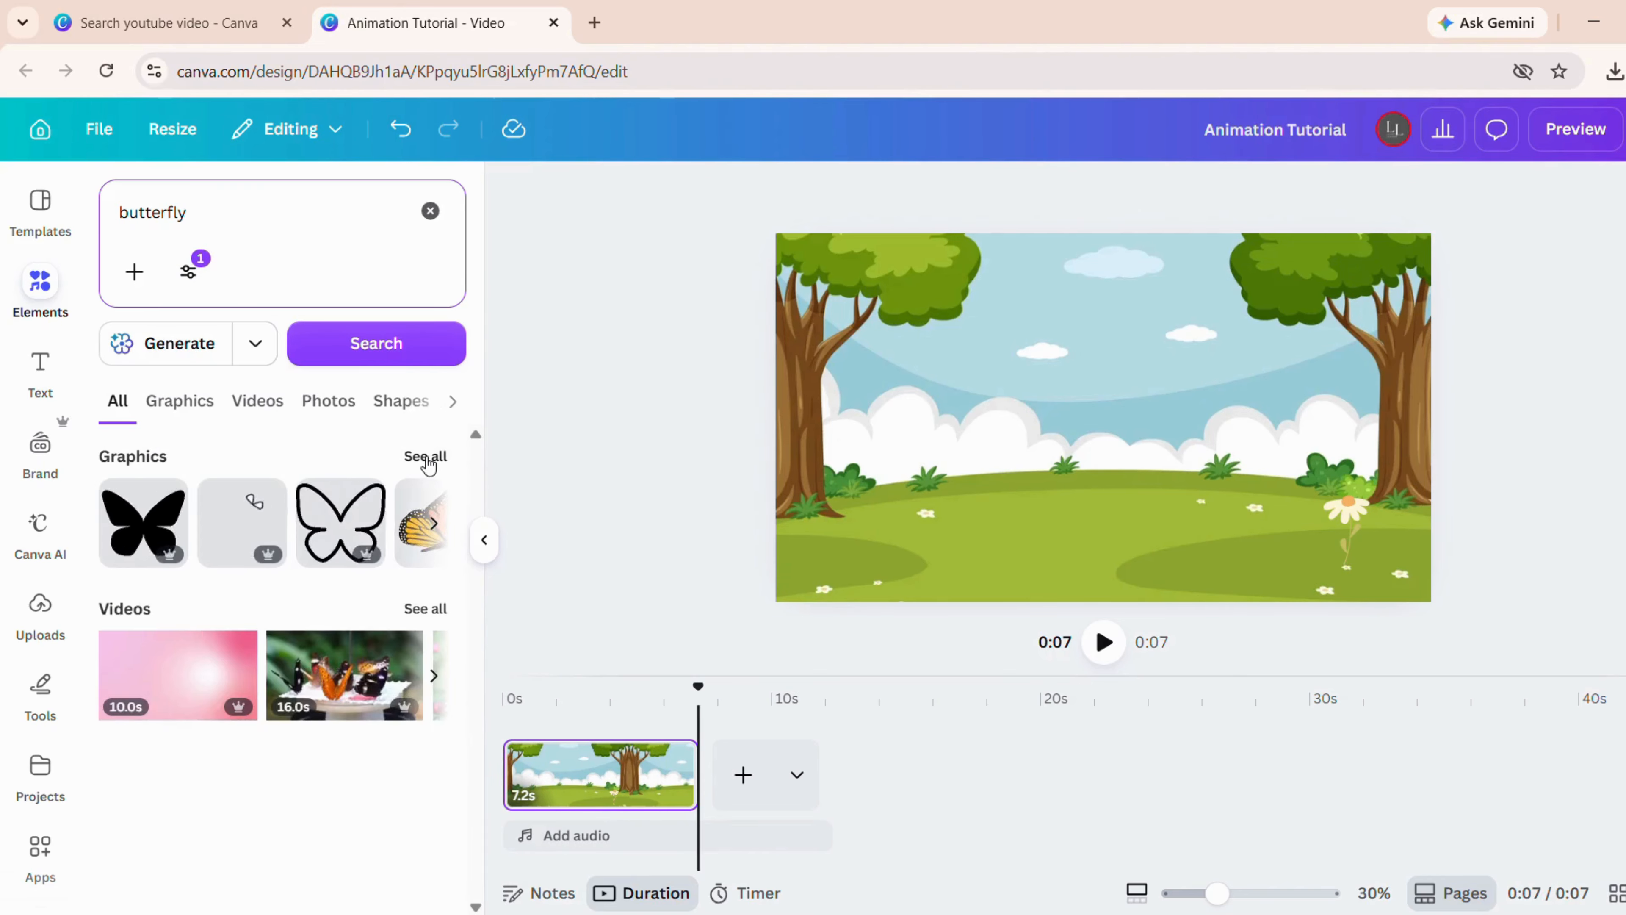
click(426, 459)
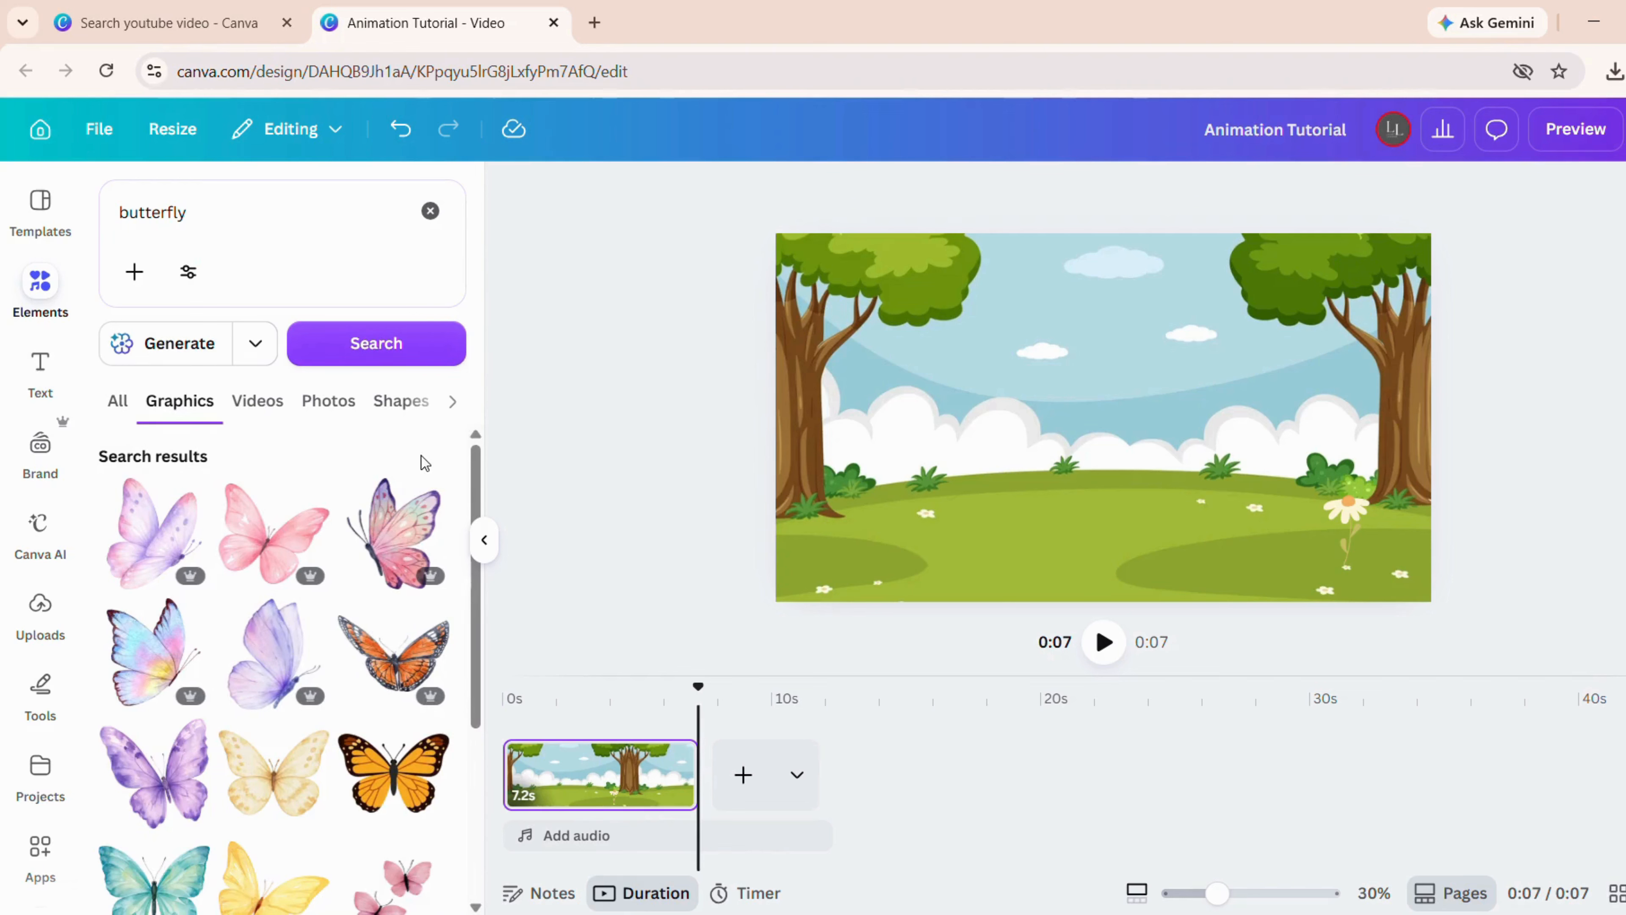
click(190, 273)
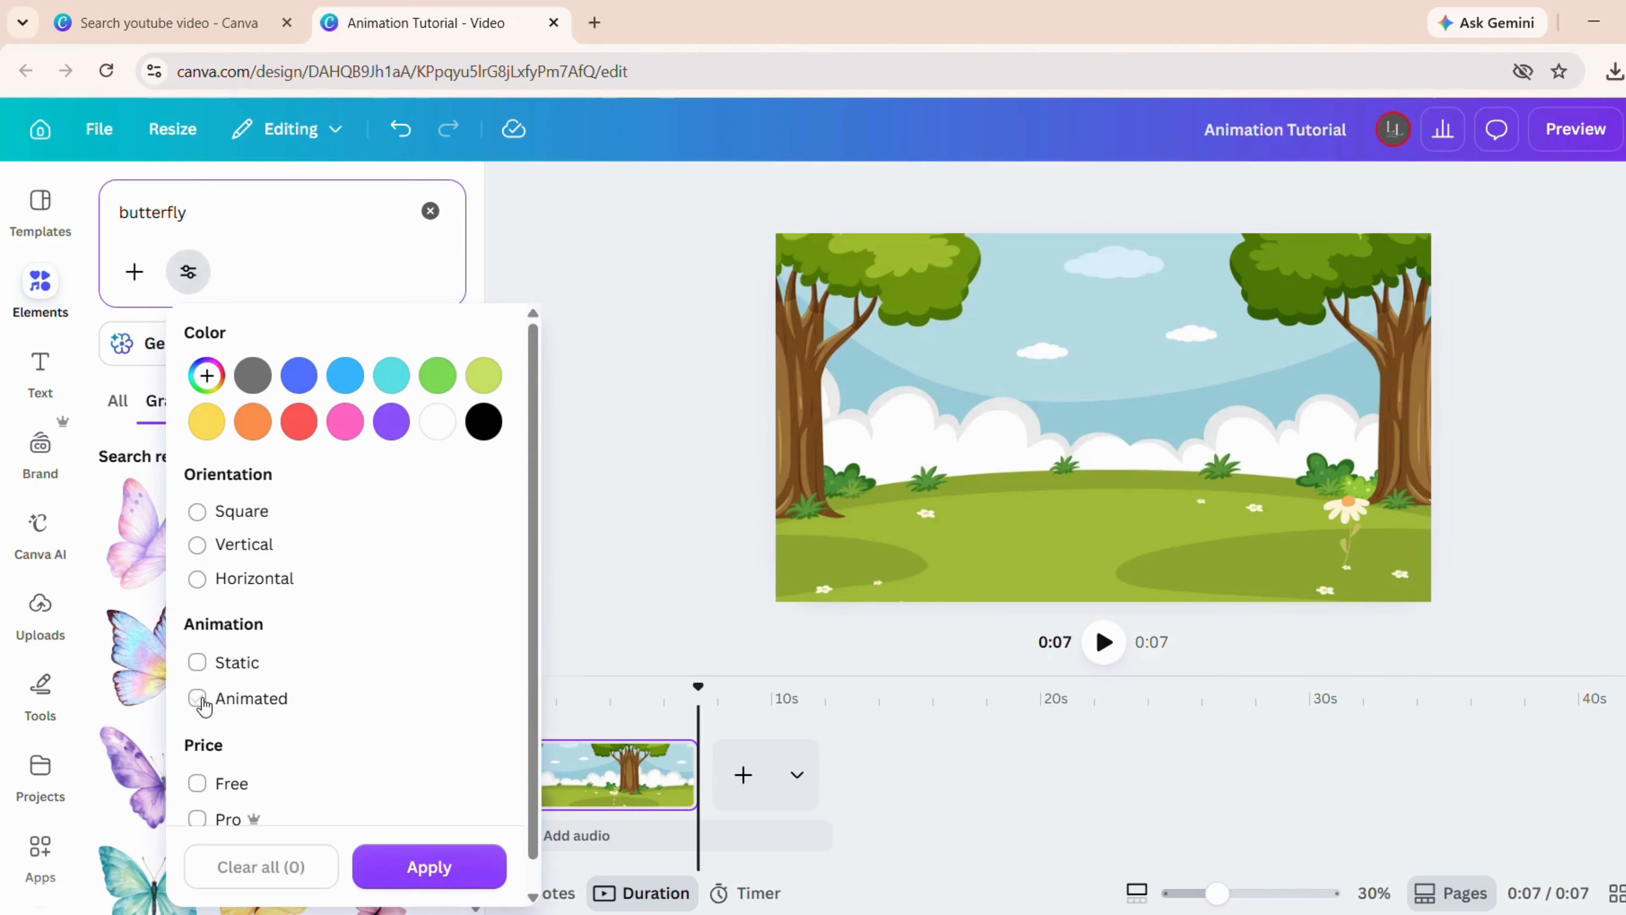
click(395, 855)
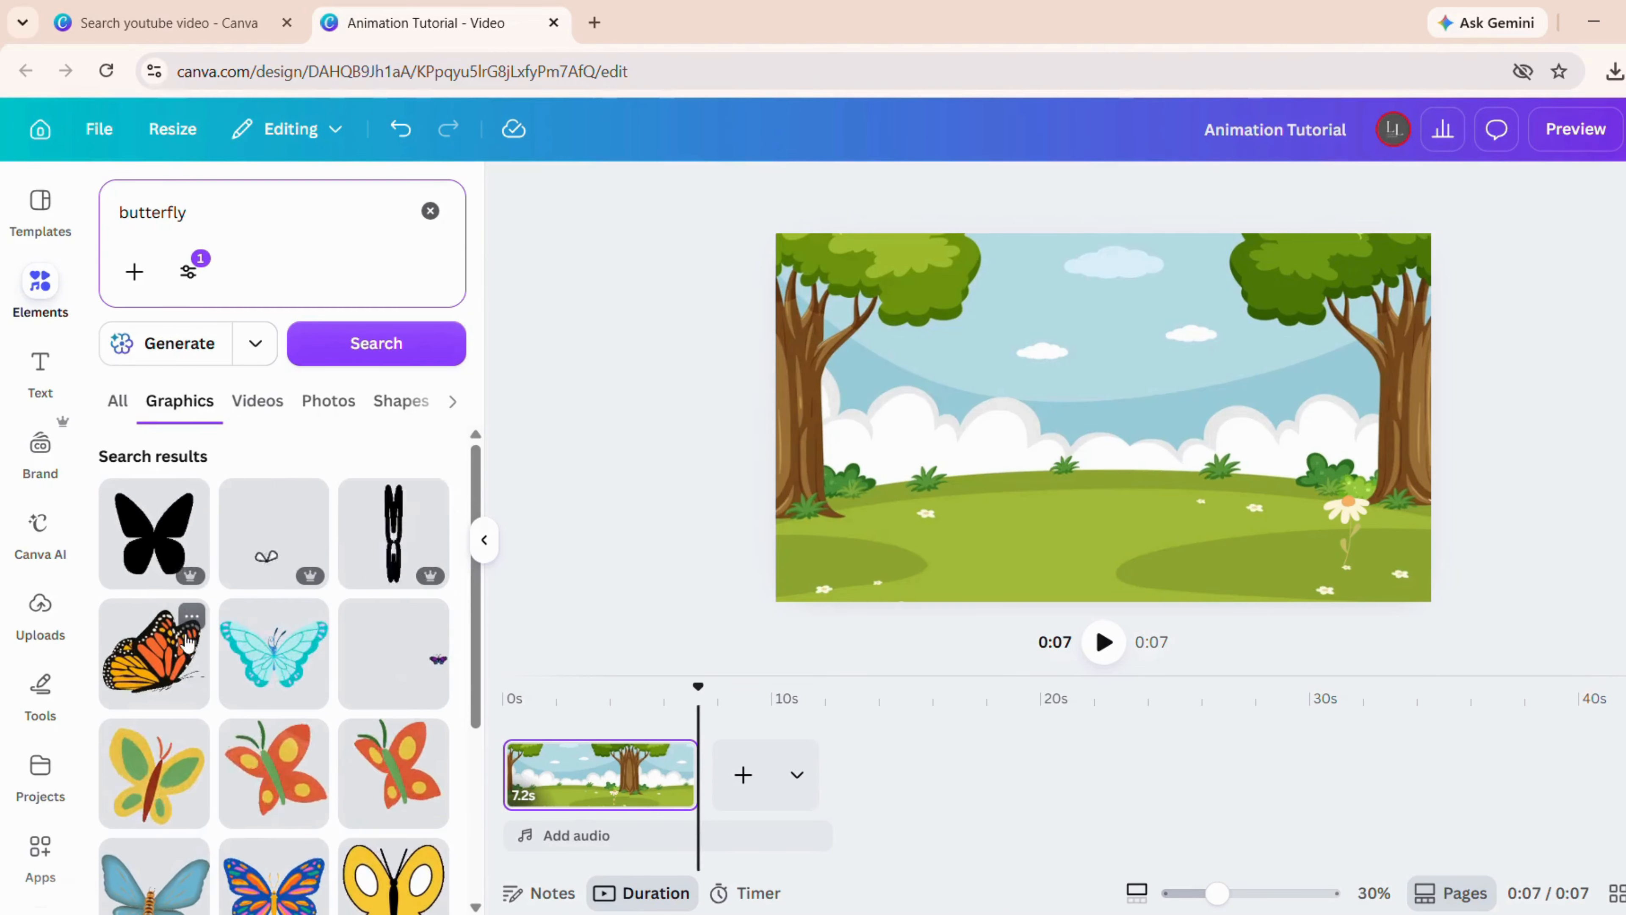
- Add the animated orange monarch butterfly, shrink it to about half size and place it beside the left tree
click(161, 670)
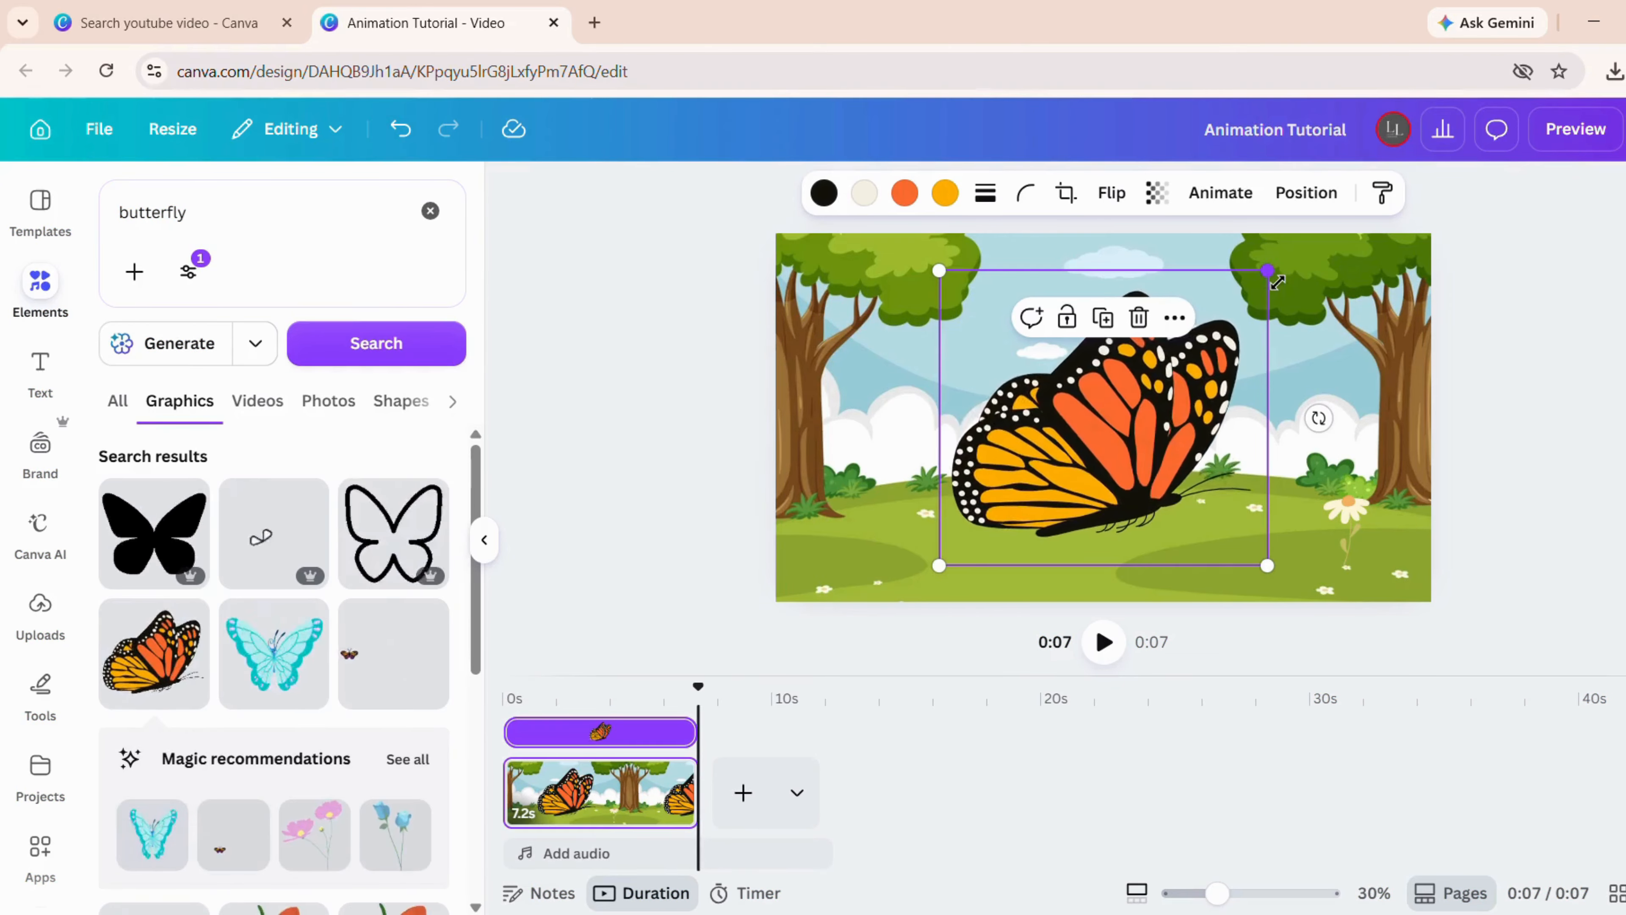
drag(1267, 271, 1107, 412)
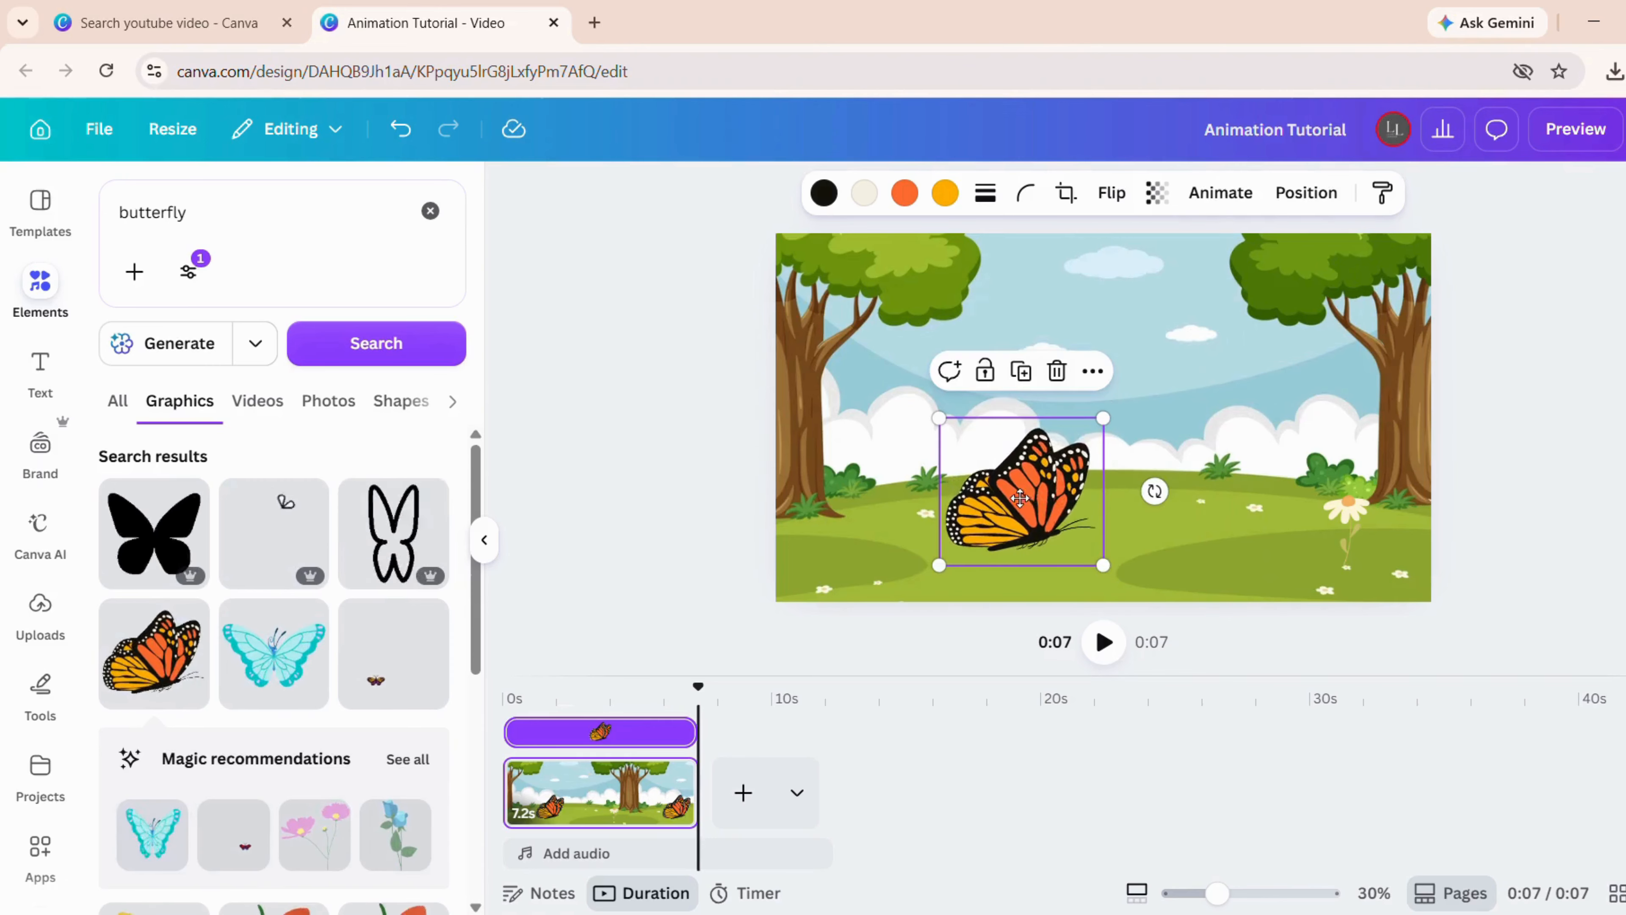
drag(1048, 500, 905, 429)
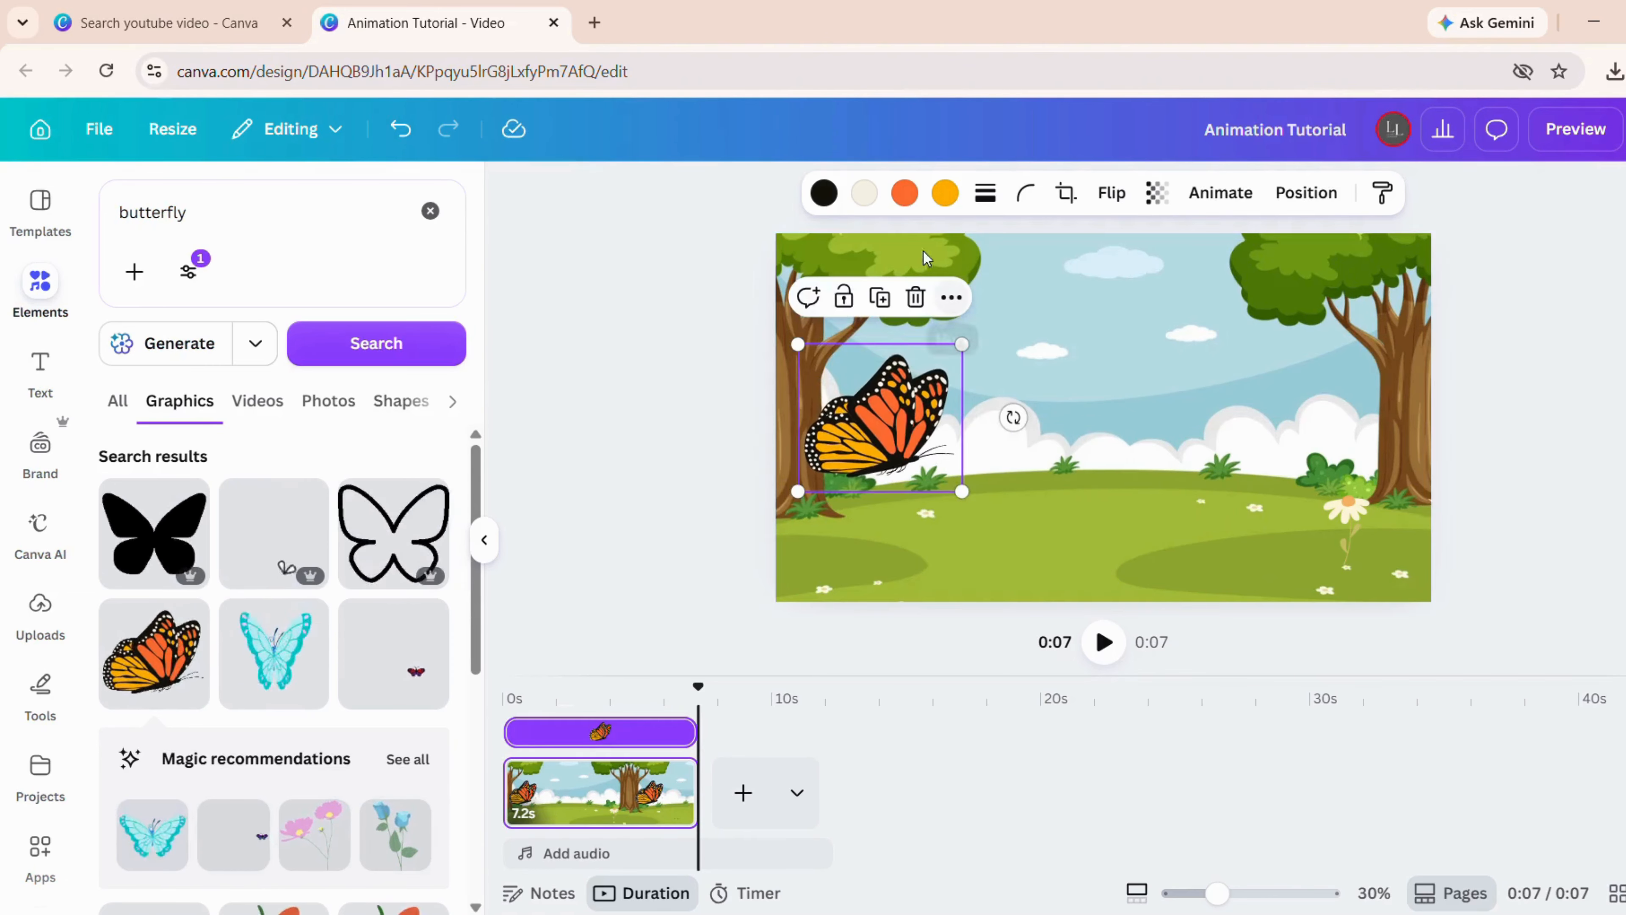
- Recolor the butterfly's orange wing areas pink and its black outlines violet (#5E17EB)
click(909, 199)
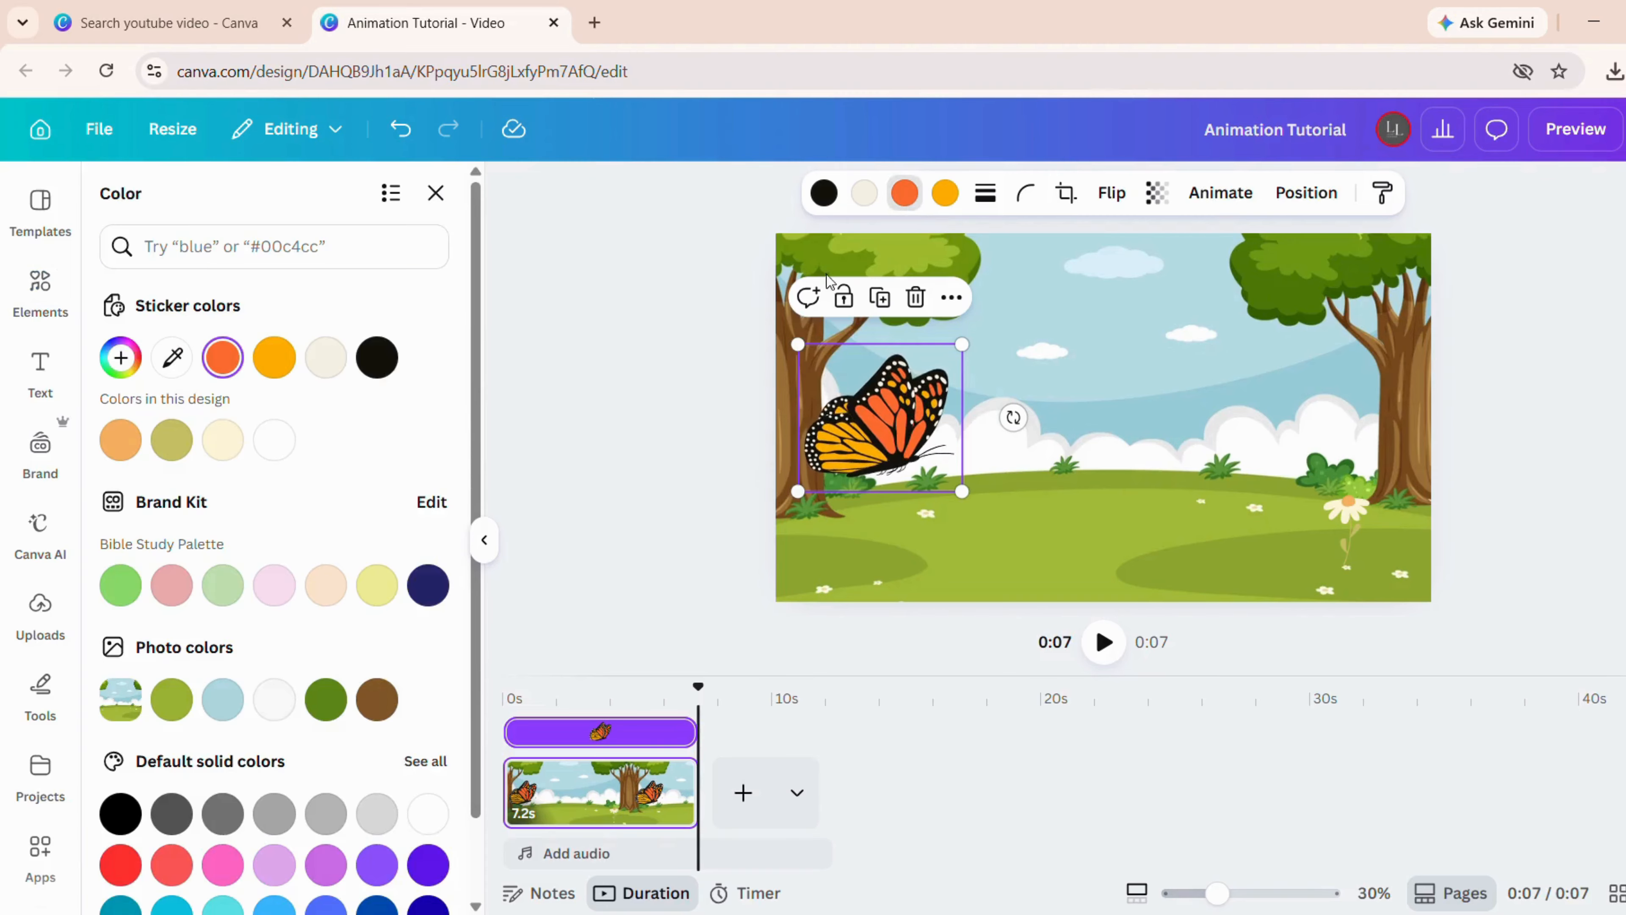
click(225, 864)
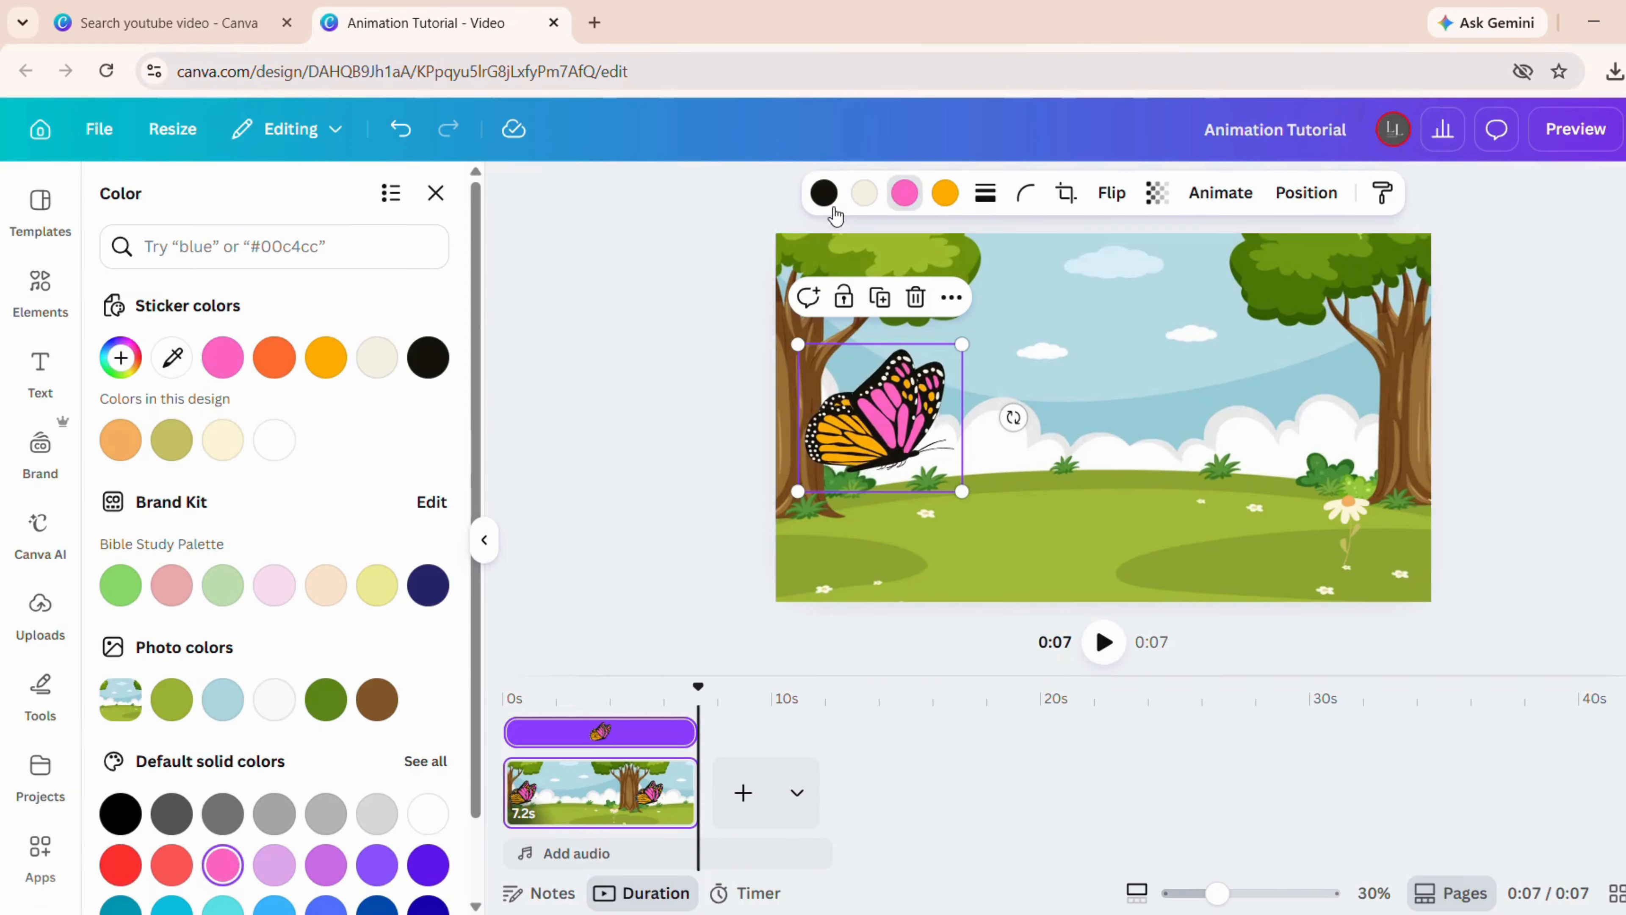
click(825, 194)
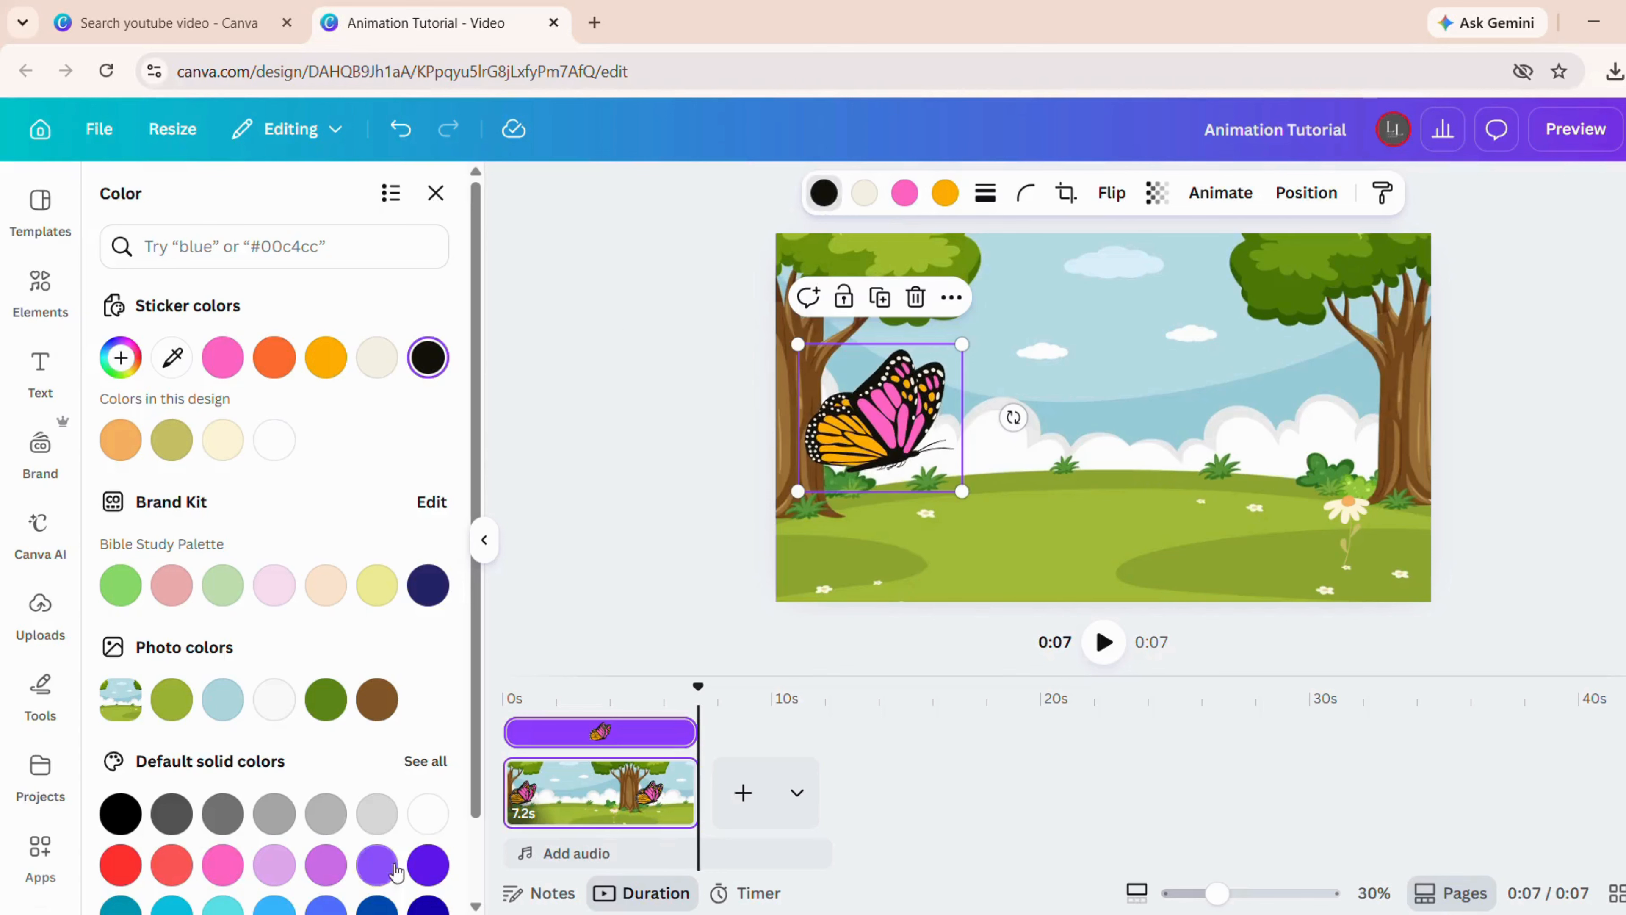
click(428, 864)
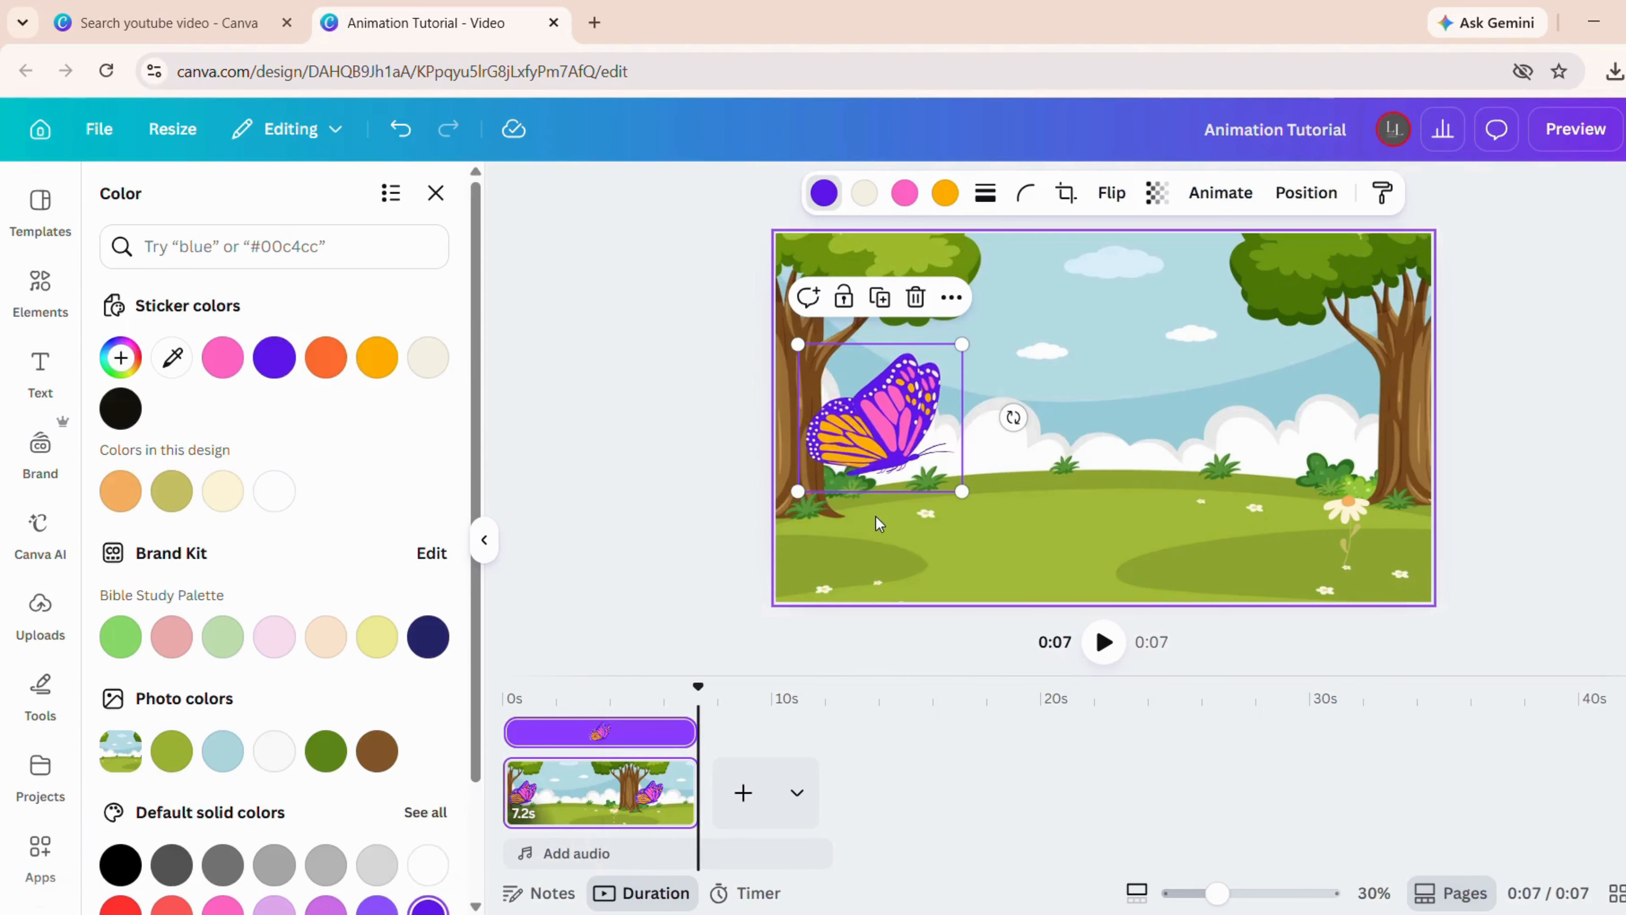
- Change the butterfly's violet outlines to the softer purple #713ADE
click(121, 357)
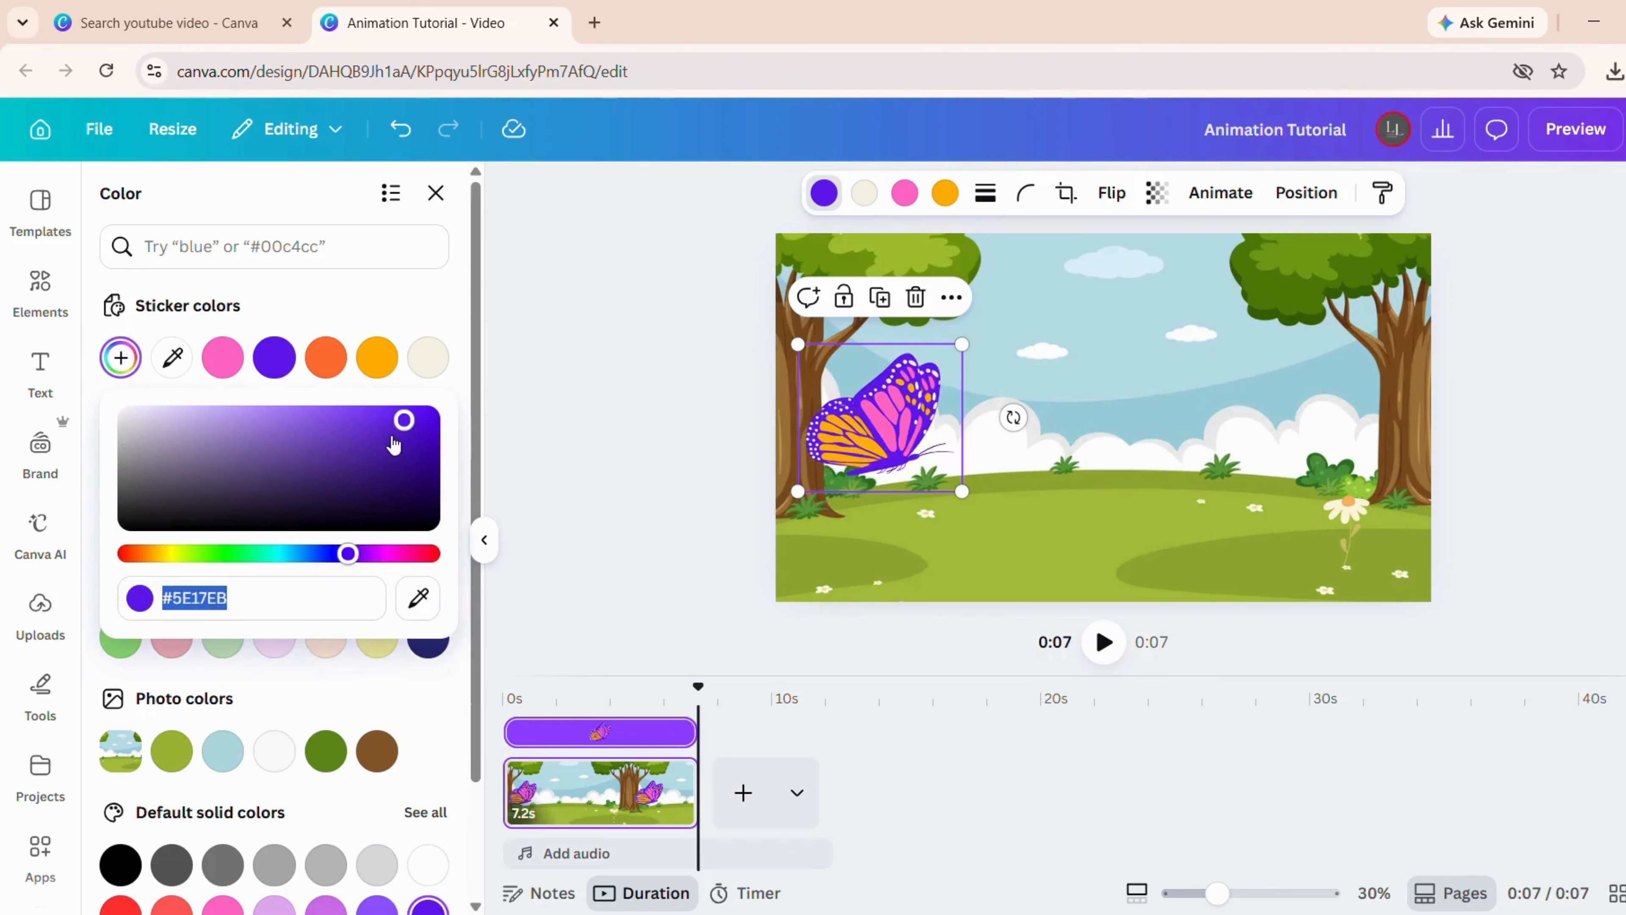
drag(407, 425, 396, 421)
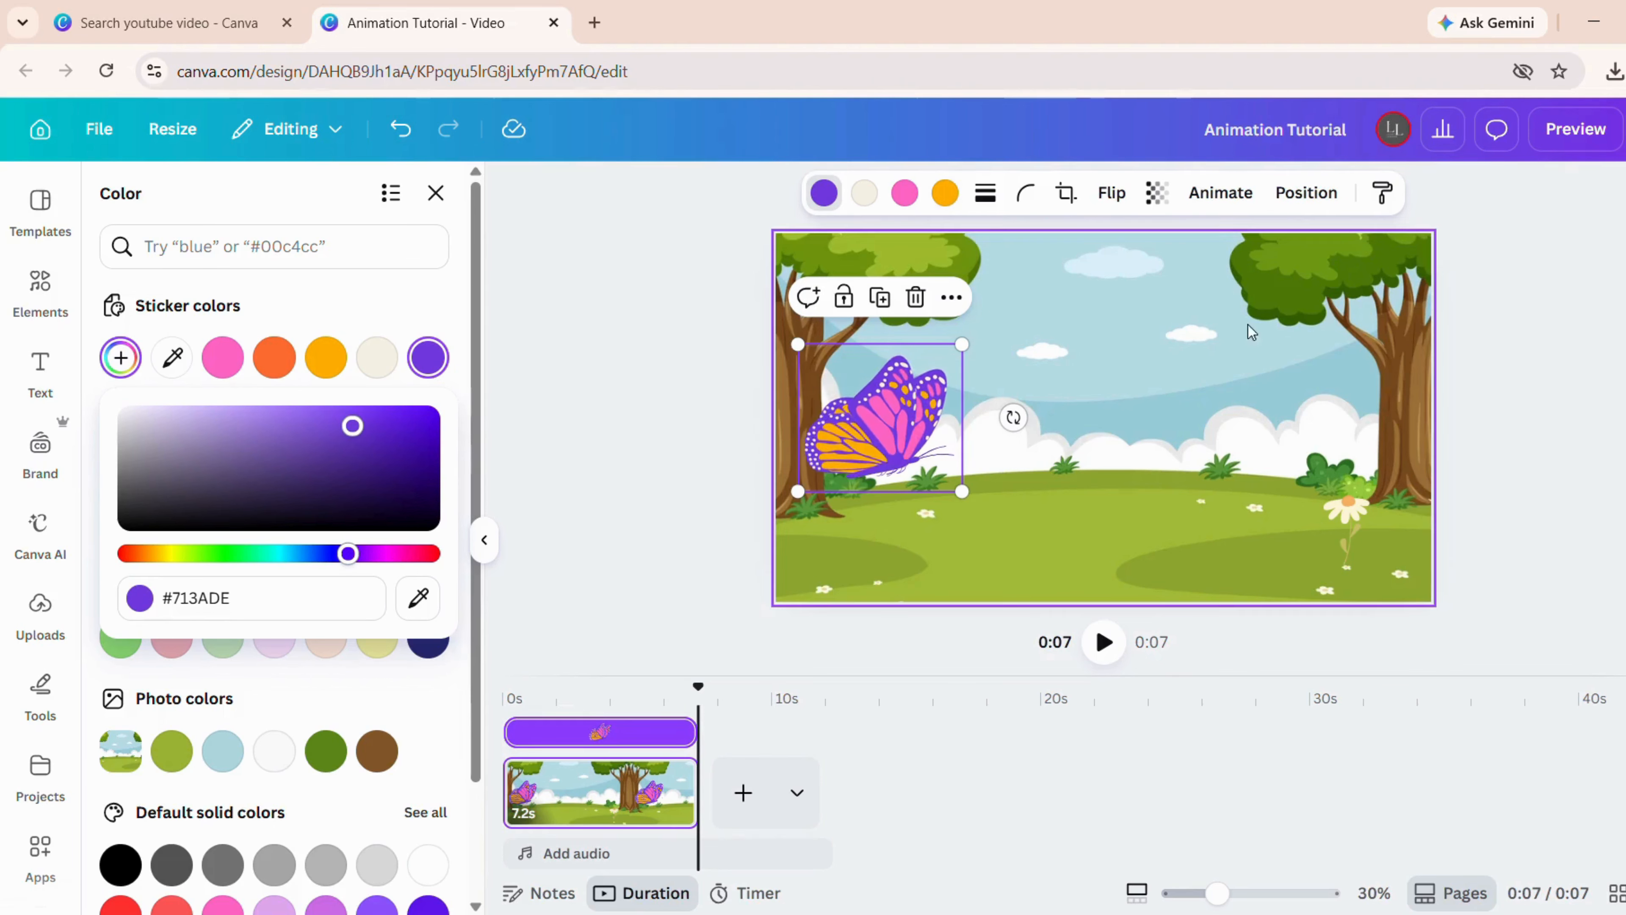
click(1097, 402)
- Tilt the butterfly about 20 degrees counterclockwise and shrink it to about two thirds of its size beside the left tree
click(891, 435)
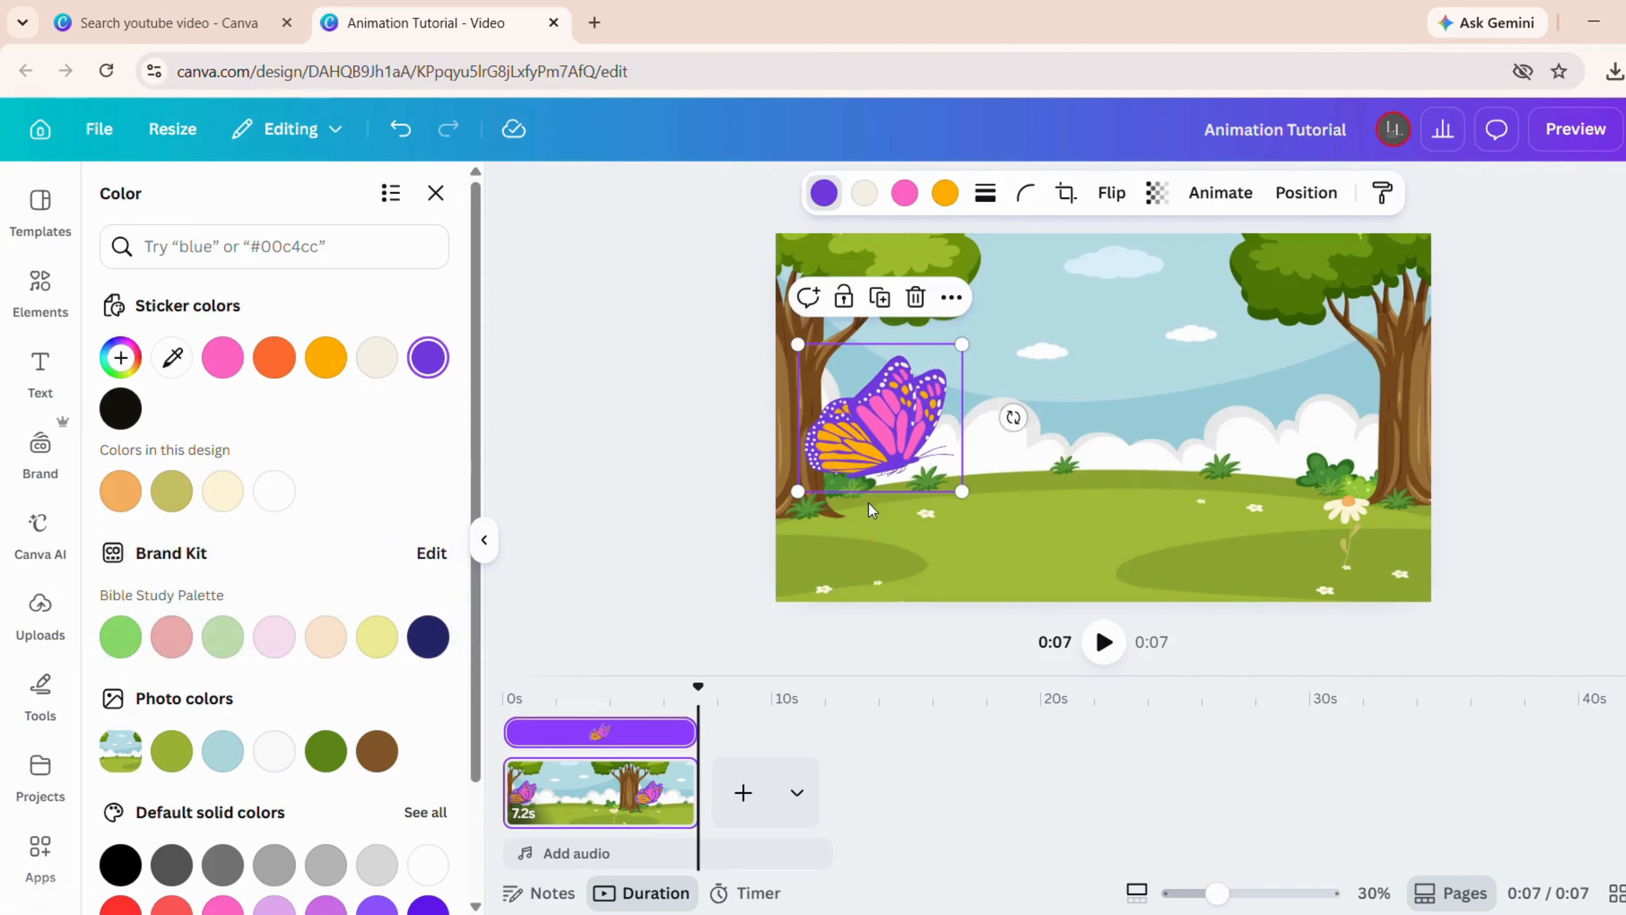
drag(1015, 417, 1011, 382)
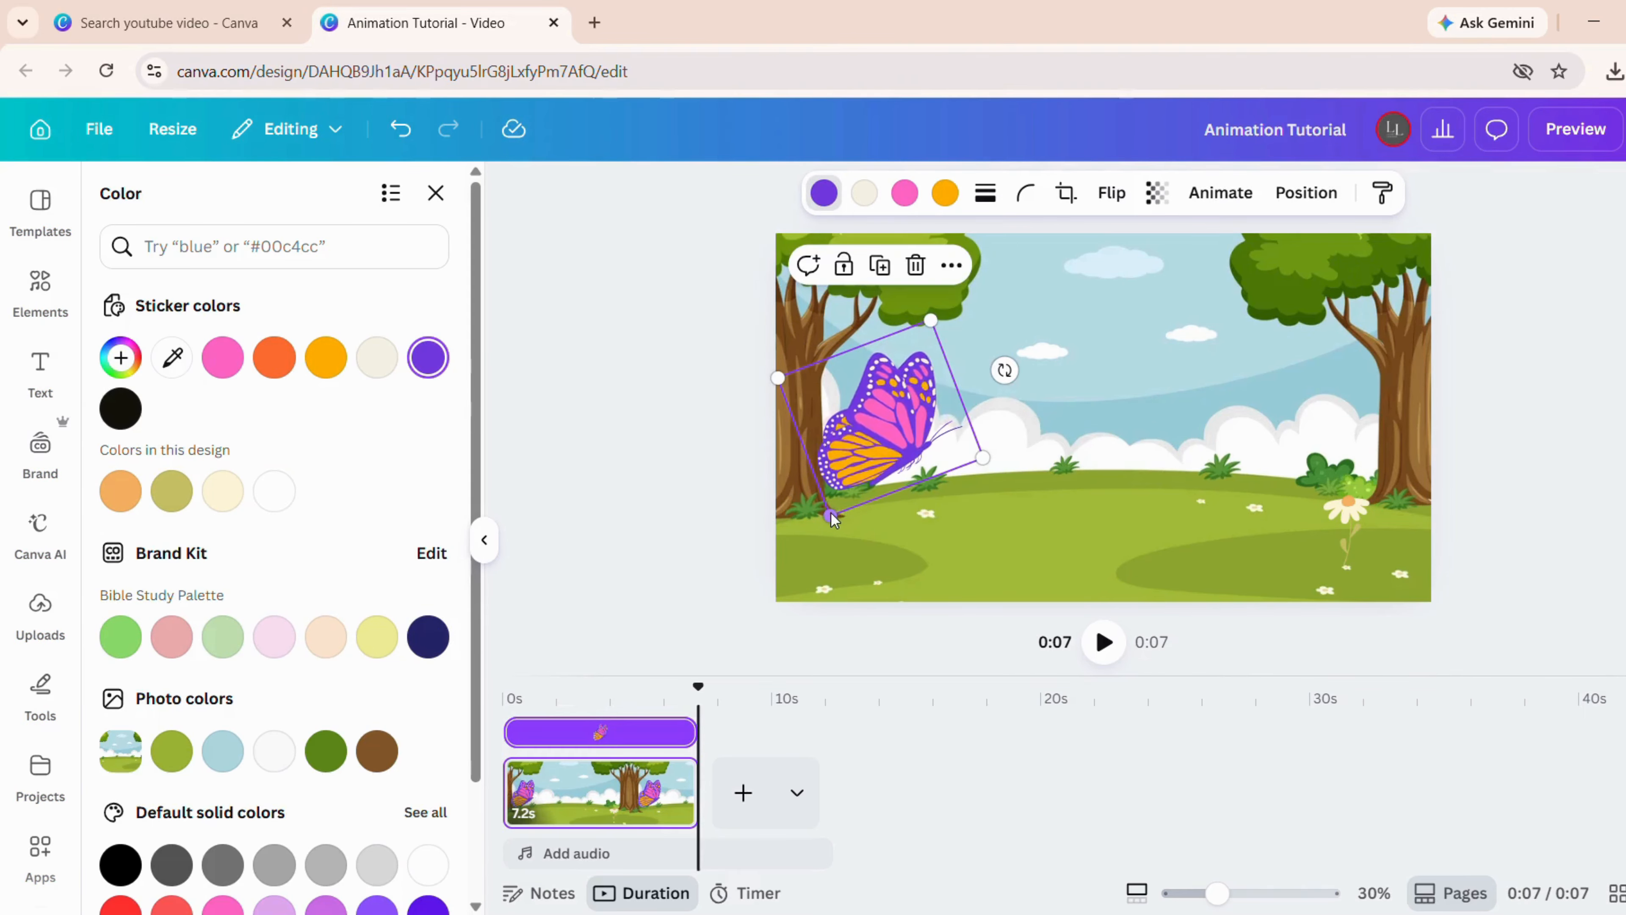
drag(851, 515, 891, 456)
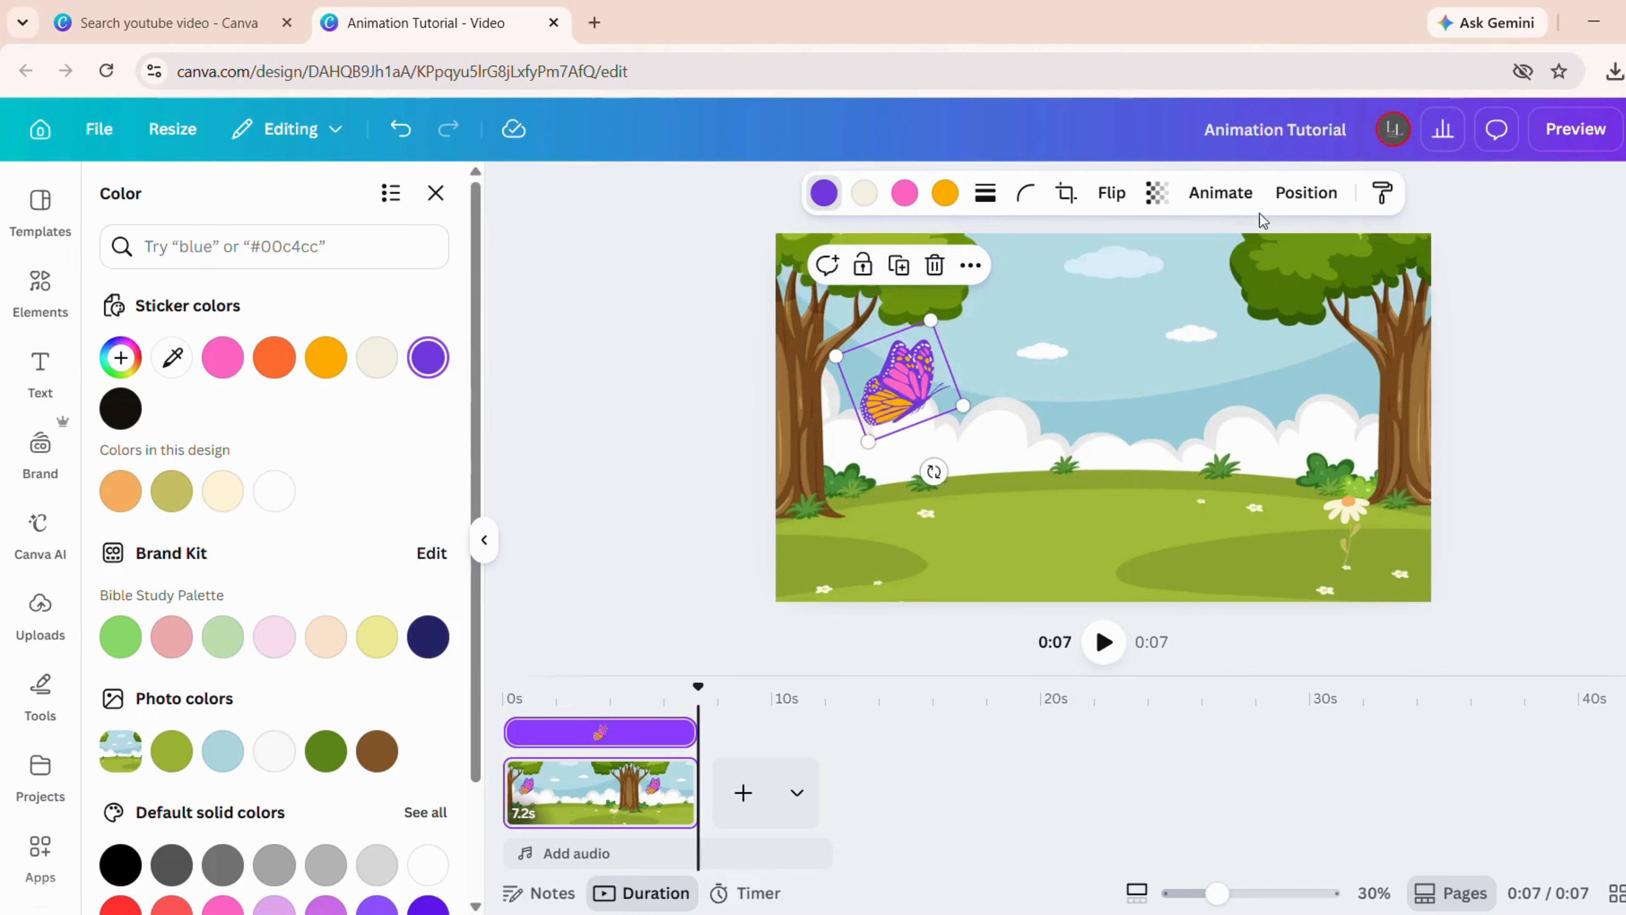
- Create a custom animation carrying the butterfly along a wavy path from the left tree to the flower, and slow it slightly
click(1223, 204)
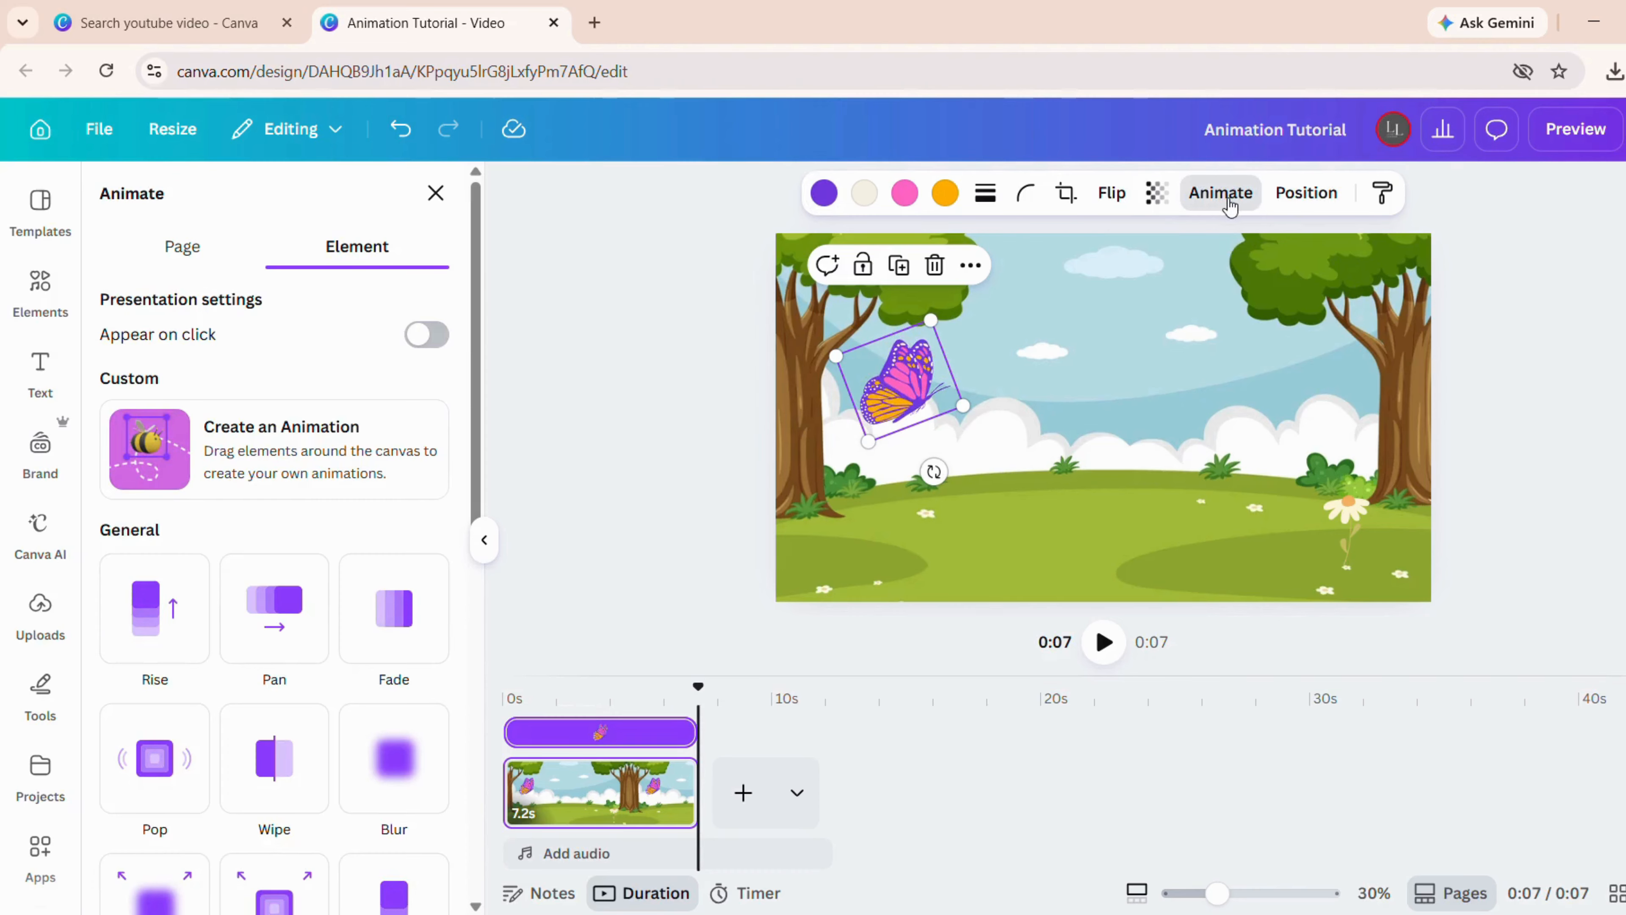
click(263, 448)
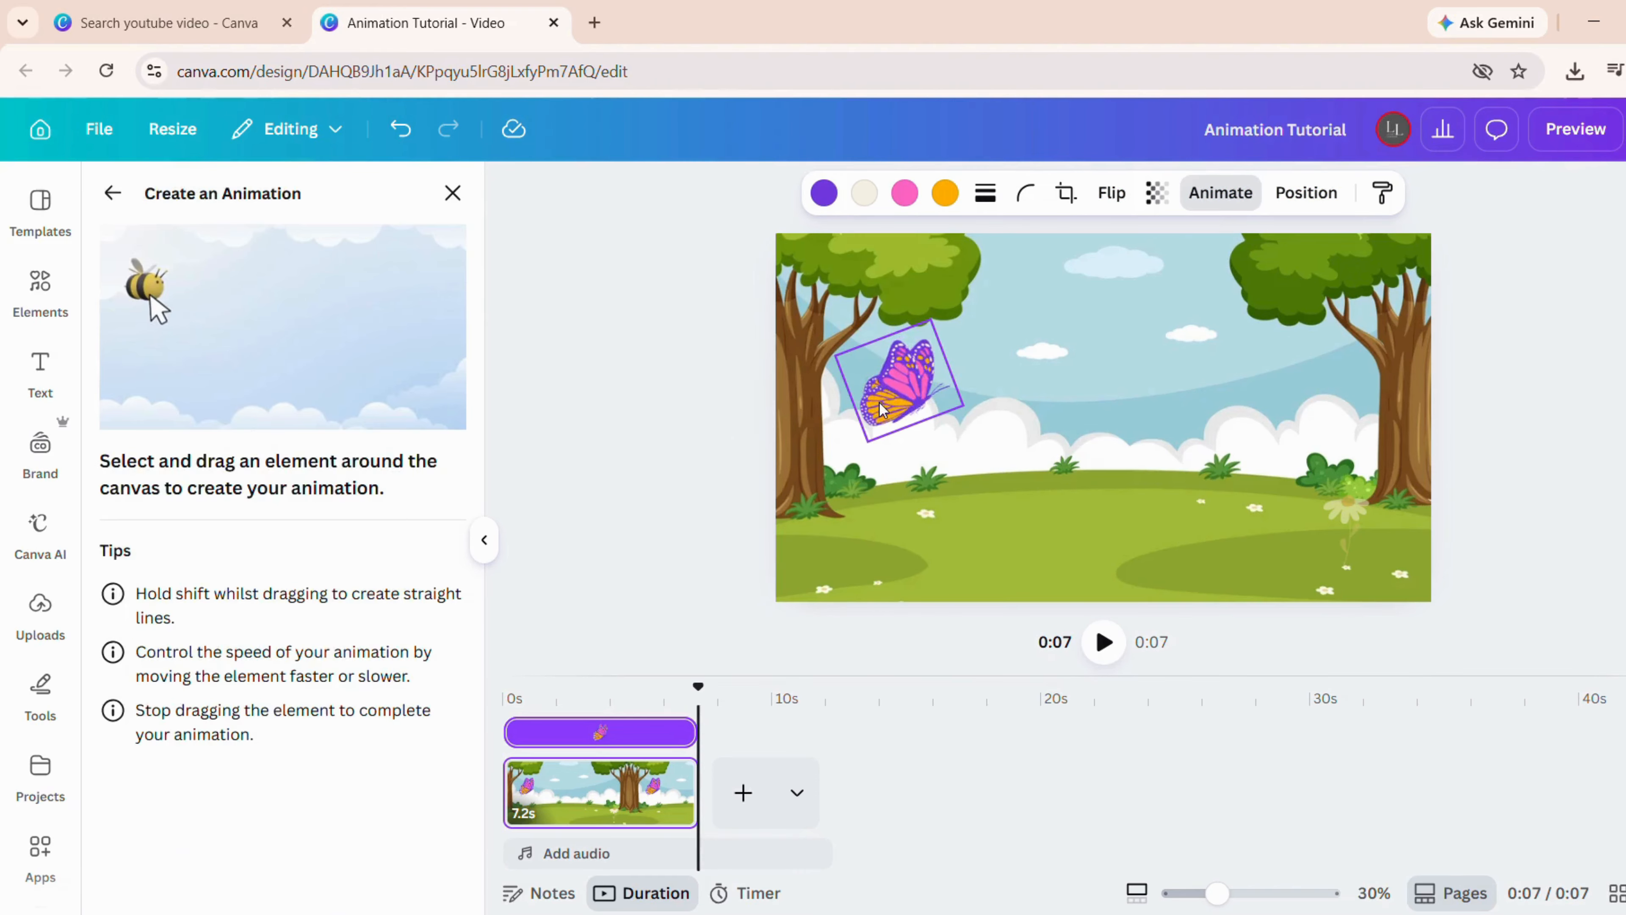
mouse_move(953, 425)
mouse_down()
mouse_move(1000, 400)
mouse_move(1049, 431)
mouse_move(1095, 417)
mouse_move(1131, 436)
mouse_move(1194, 419)
mouse_move(1215, 452)
mouse_move(1273, 450)
mouse_move(1324, 487)
mouse_up()
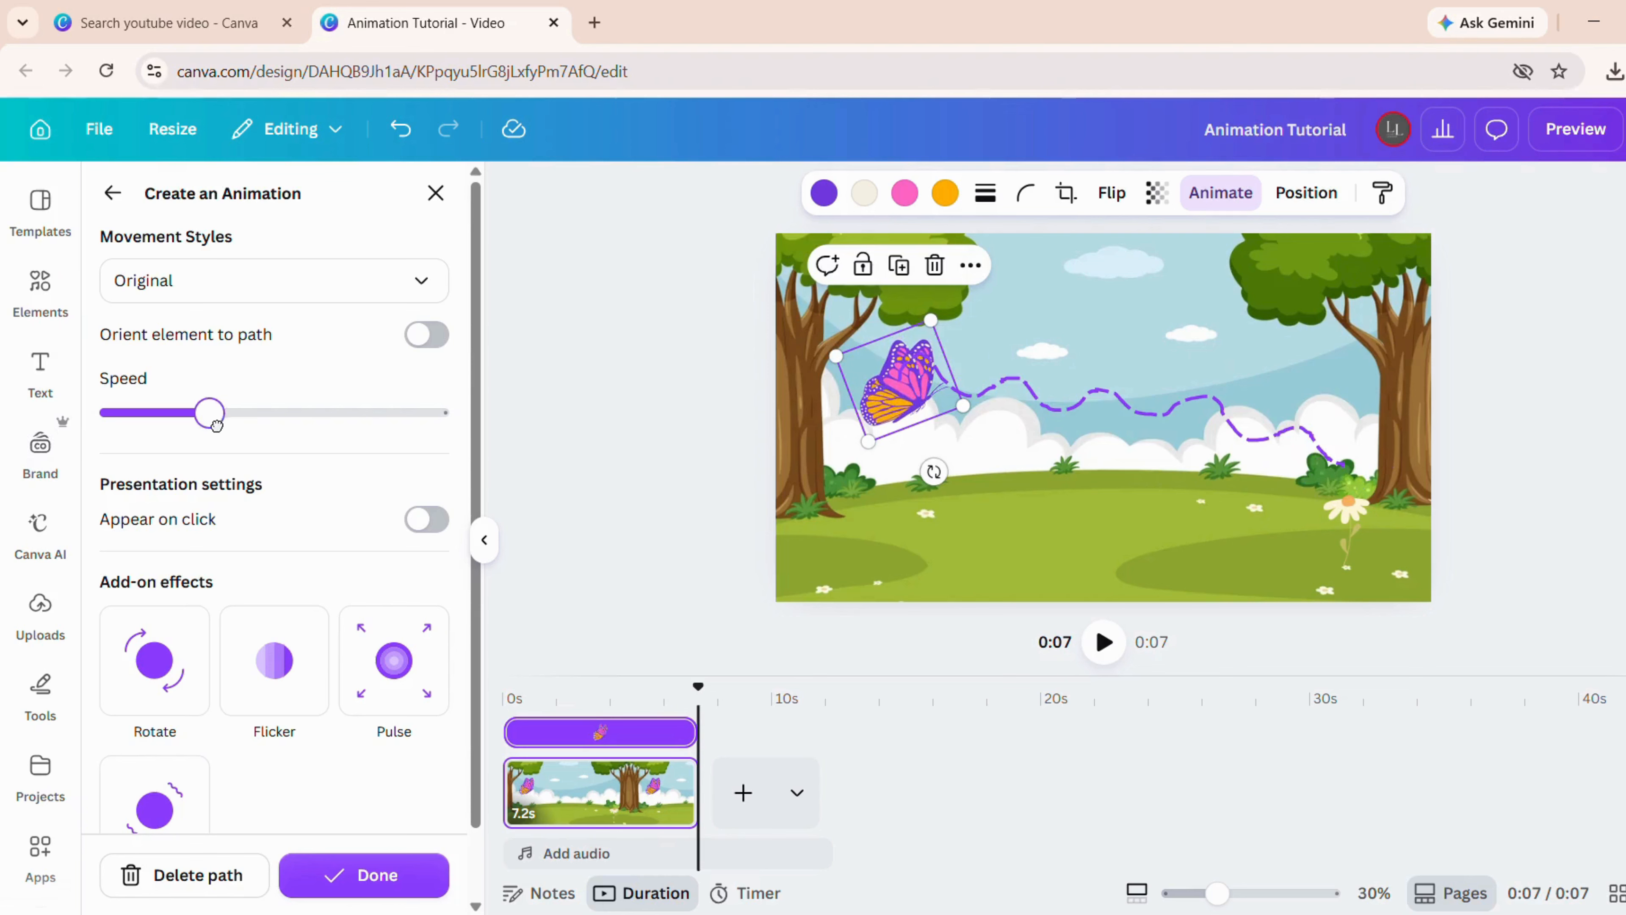
drag(217, 425, 184, 425)
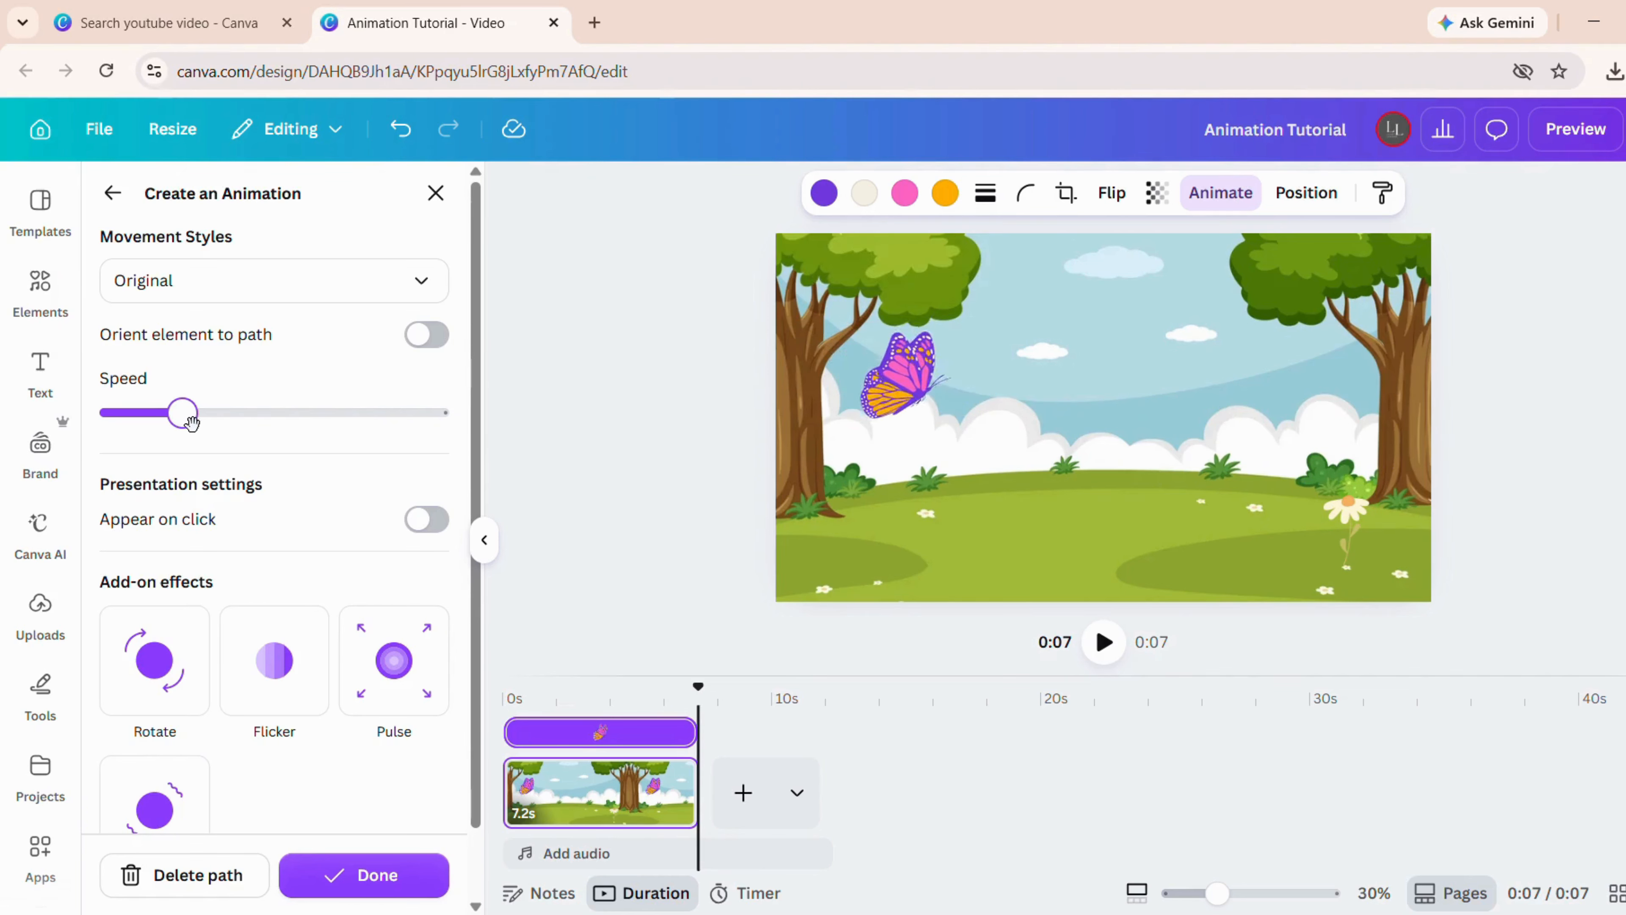
- Apply the Smooth movement style to the butterfly's path and finish the animation
click(422, 282)
click(145, 386)
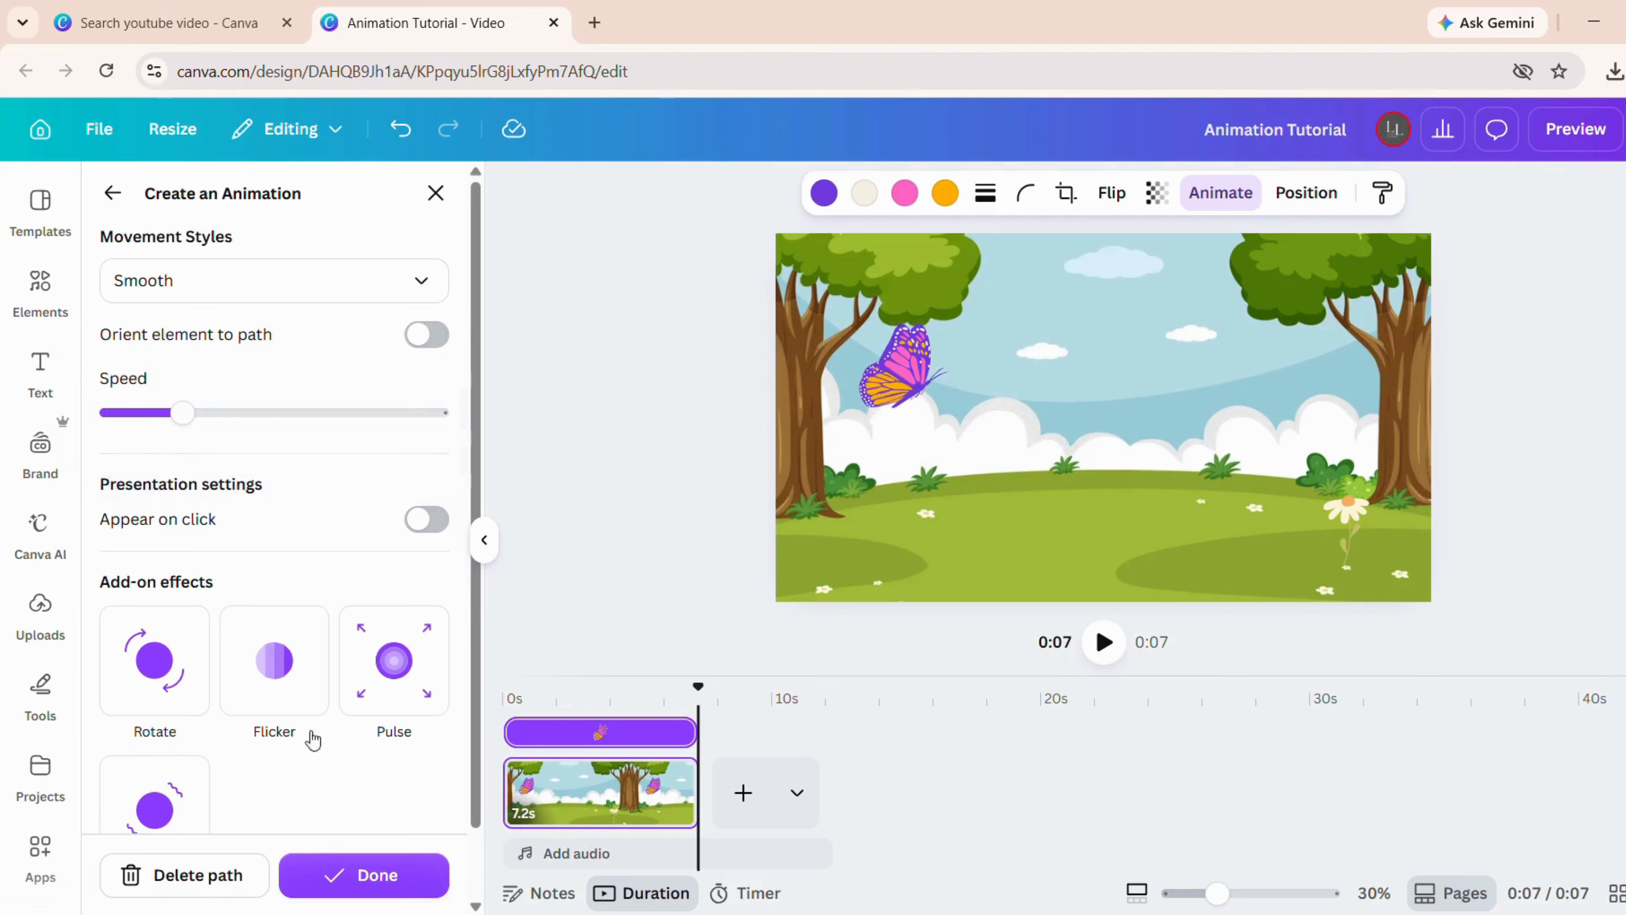
click(340, 878)
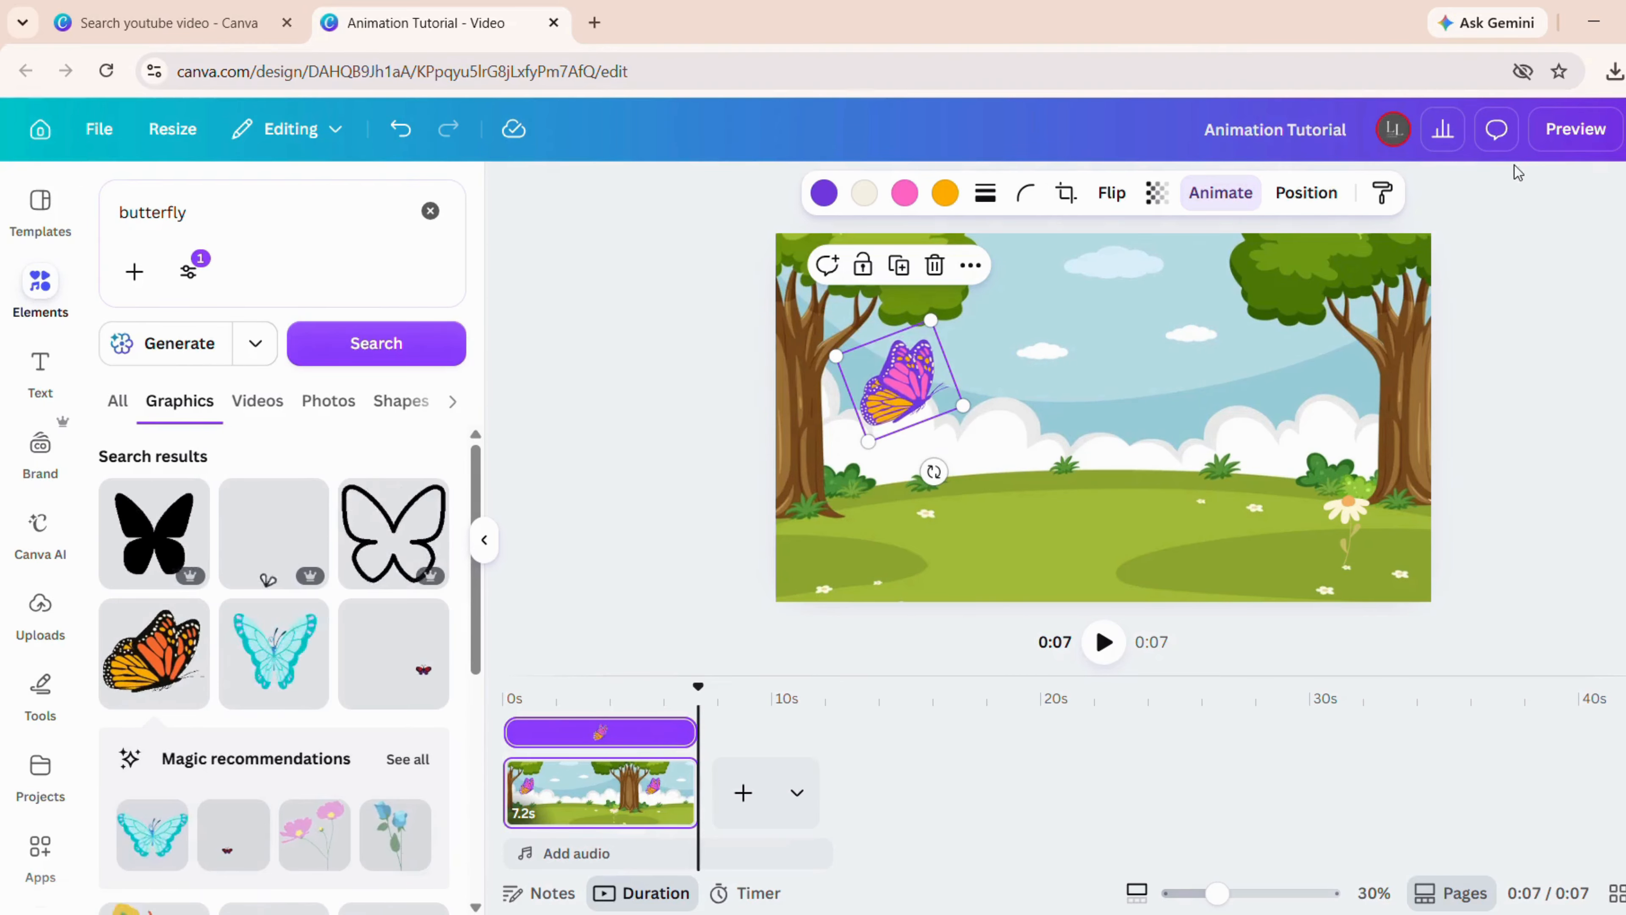
- Preview the butterfly's flight, then shrink the butterfly to about half its size
click(1558, 144)
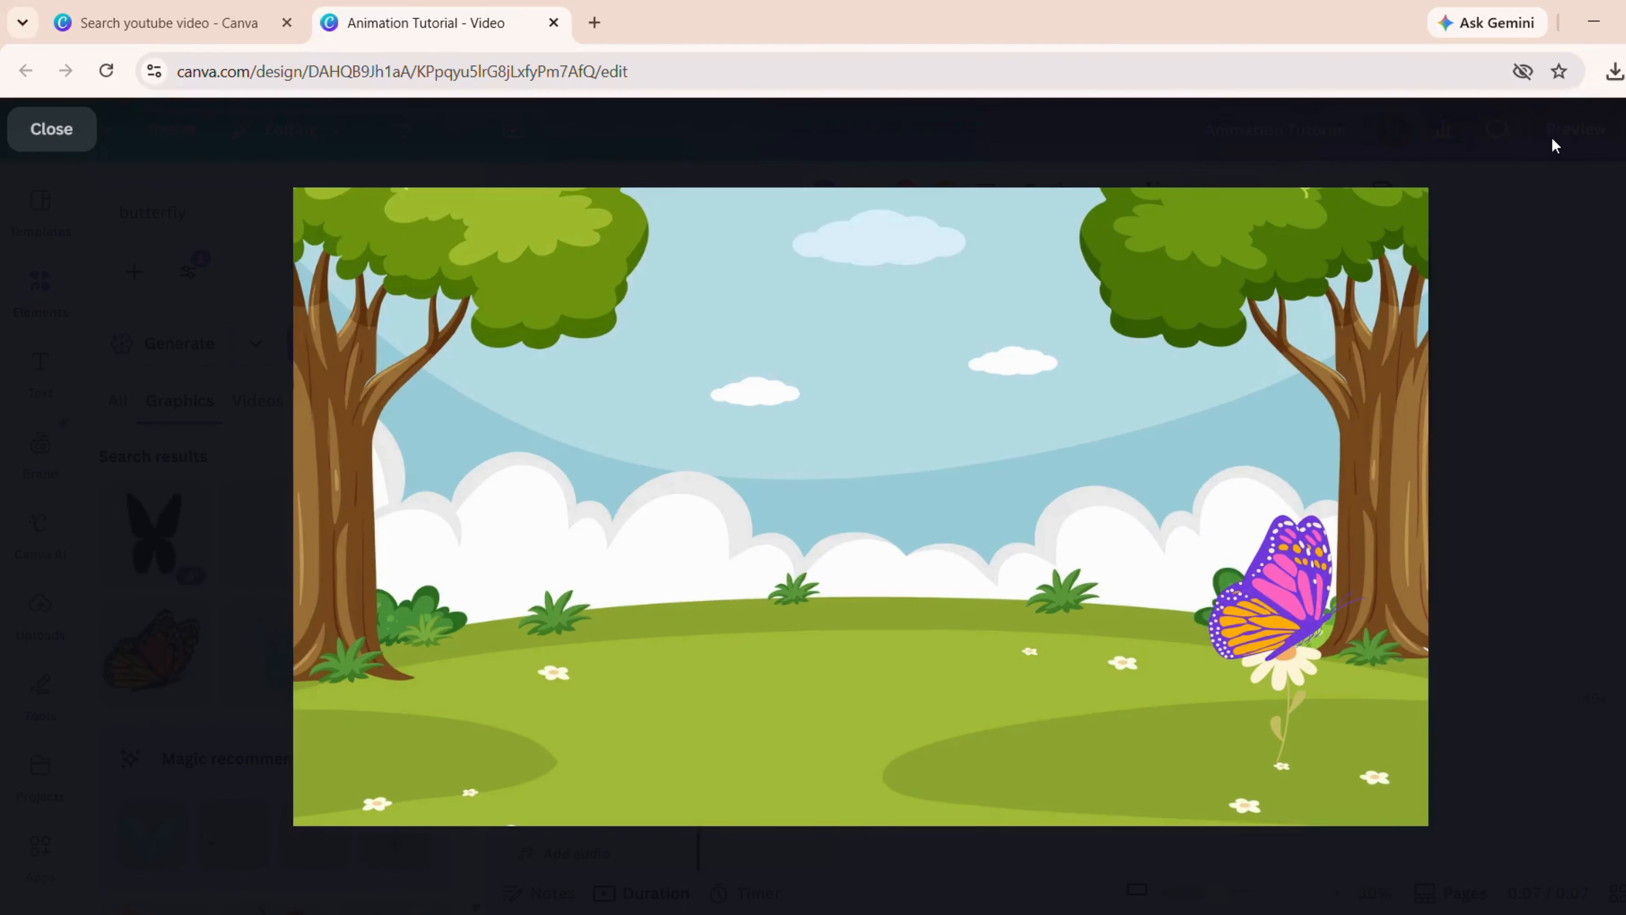
click(54, 149)
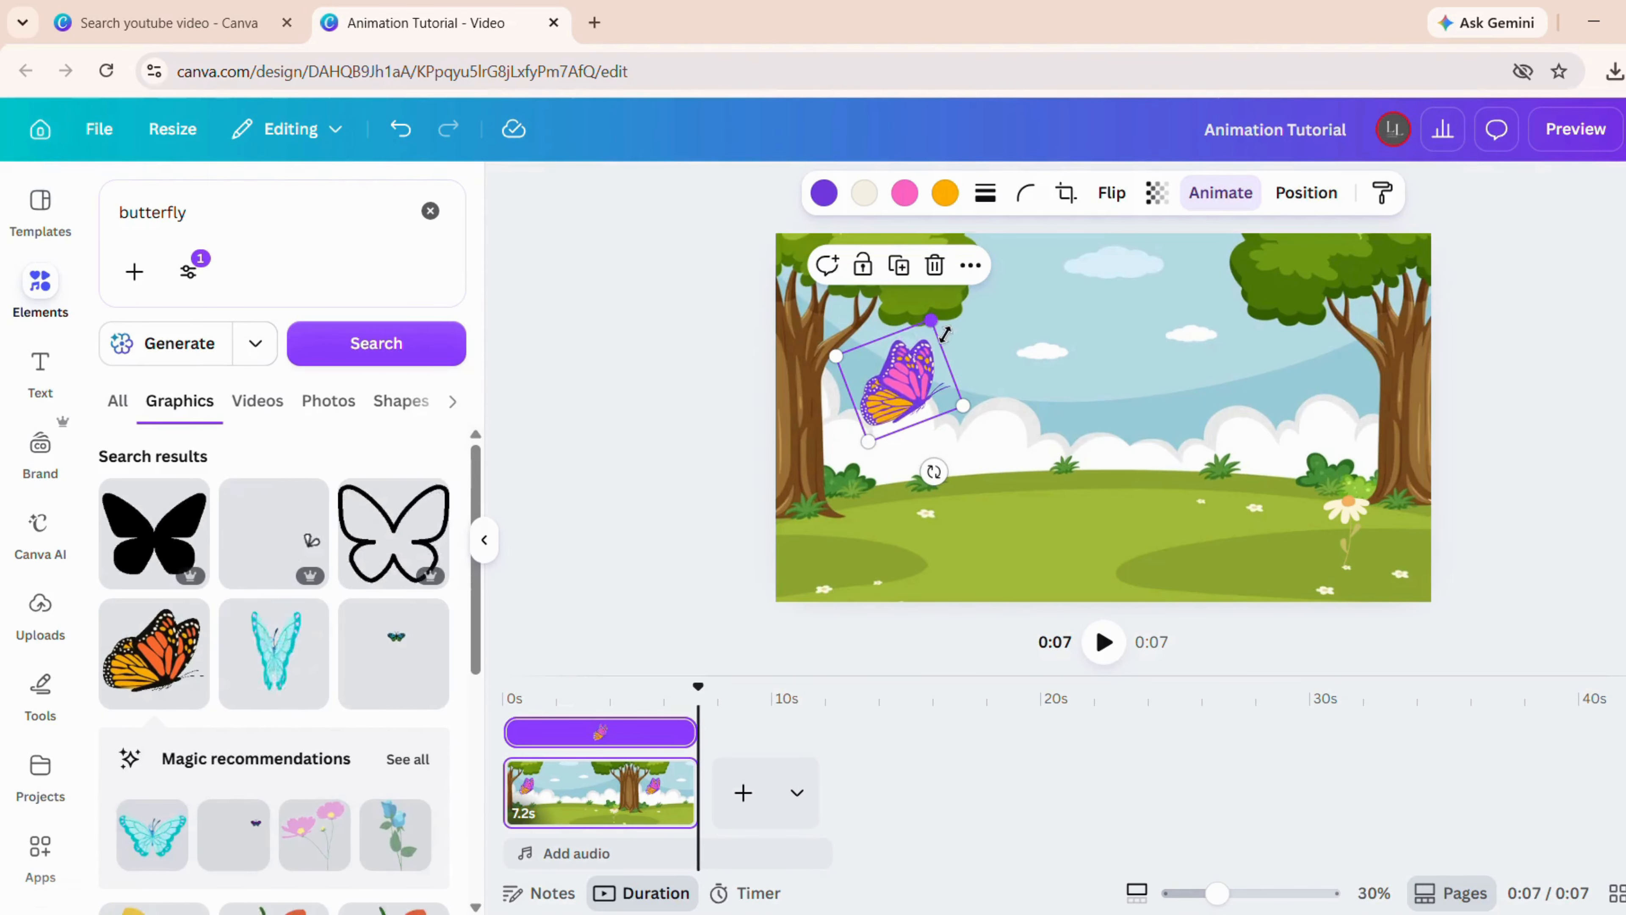
drag(930, 318, 916, 398)
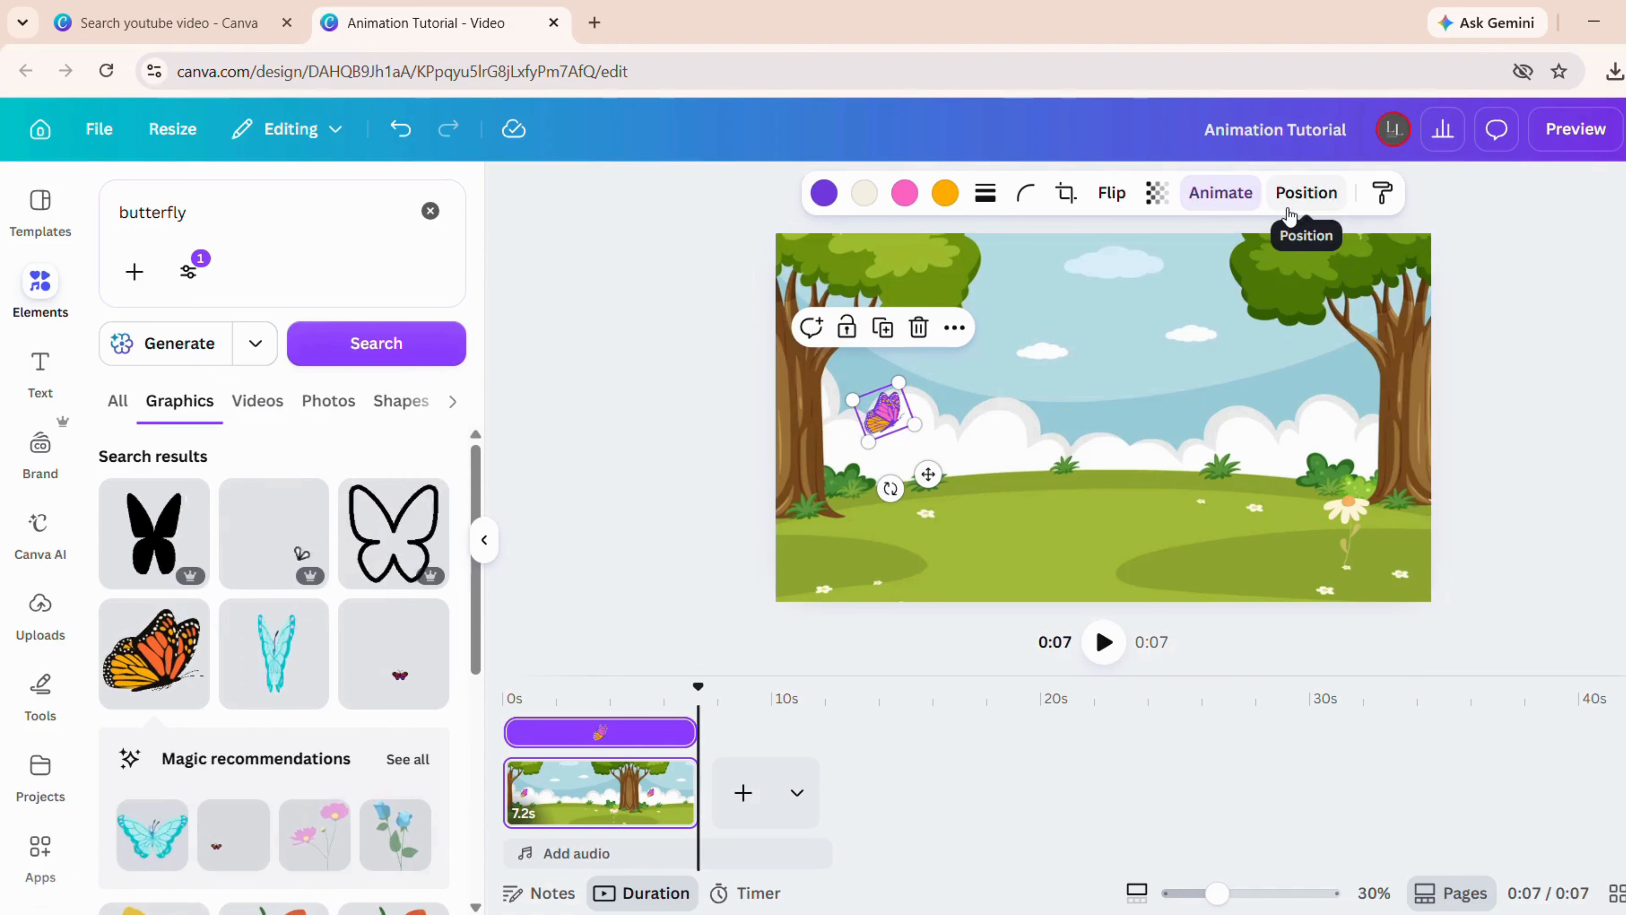
- Switch the butterfly path's movement style to Steady and preview the scene
click(1221, 194)
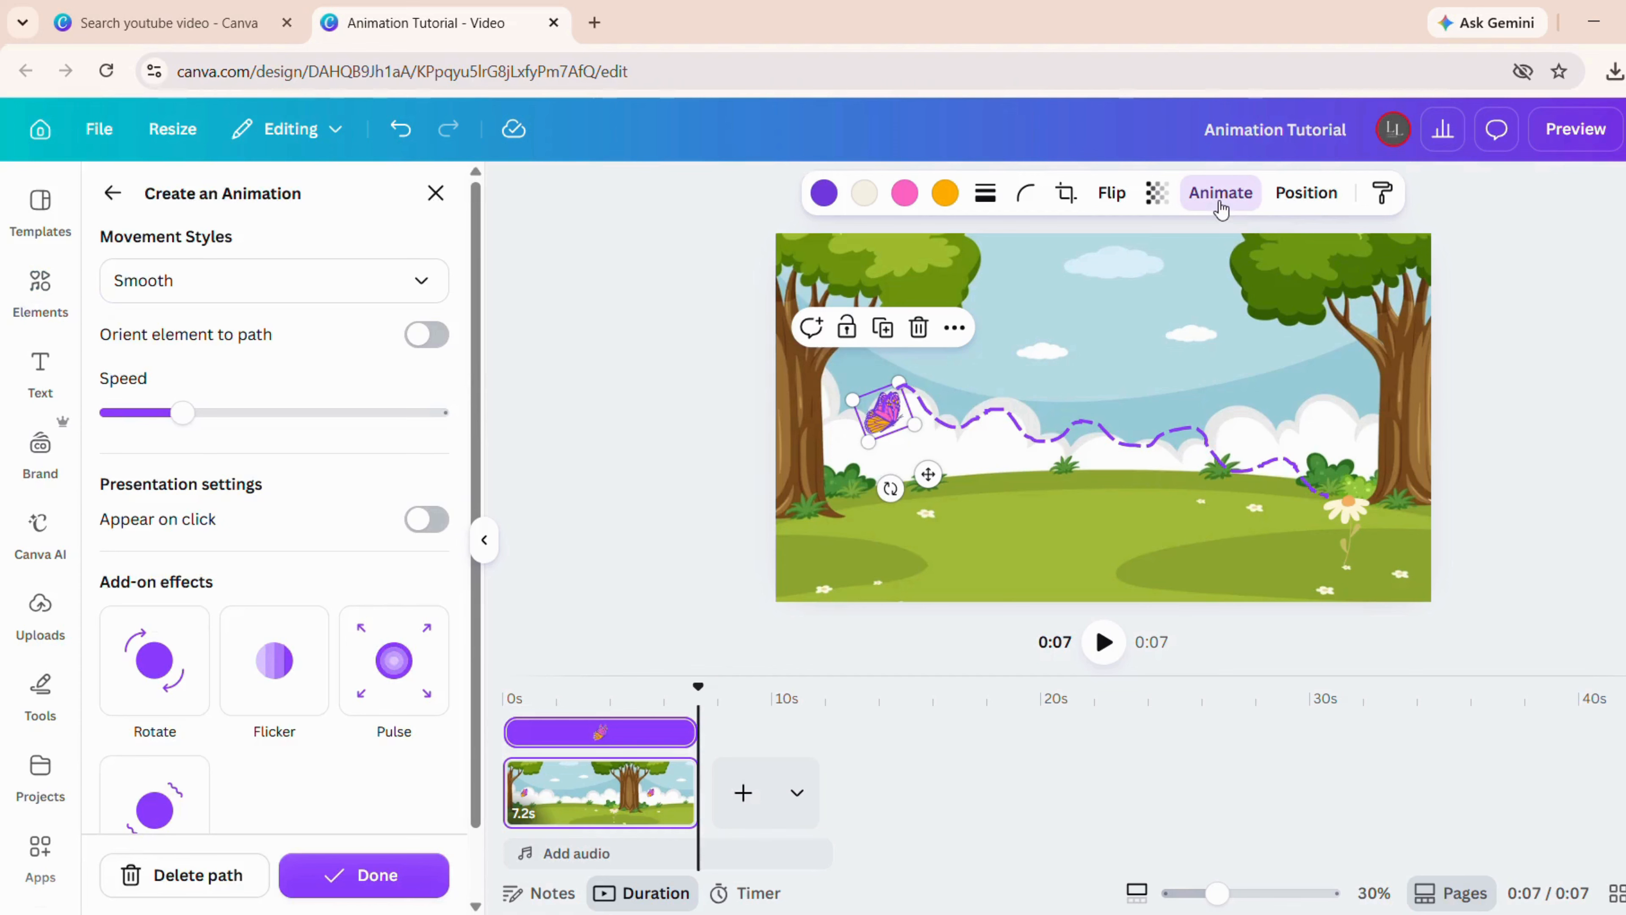
click(420, 288)
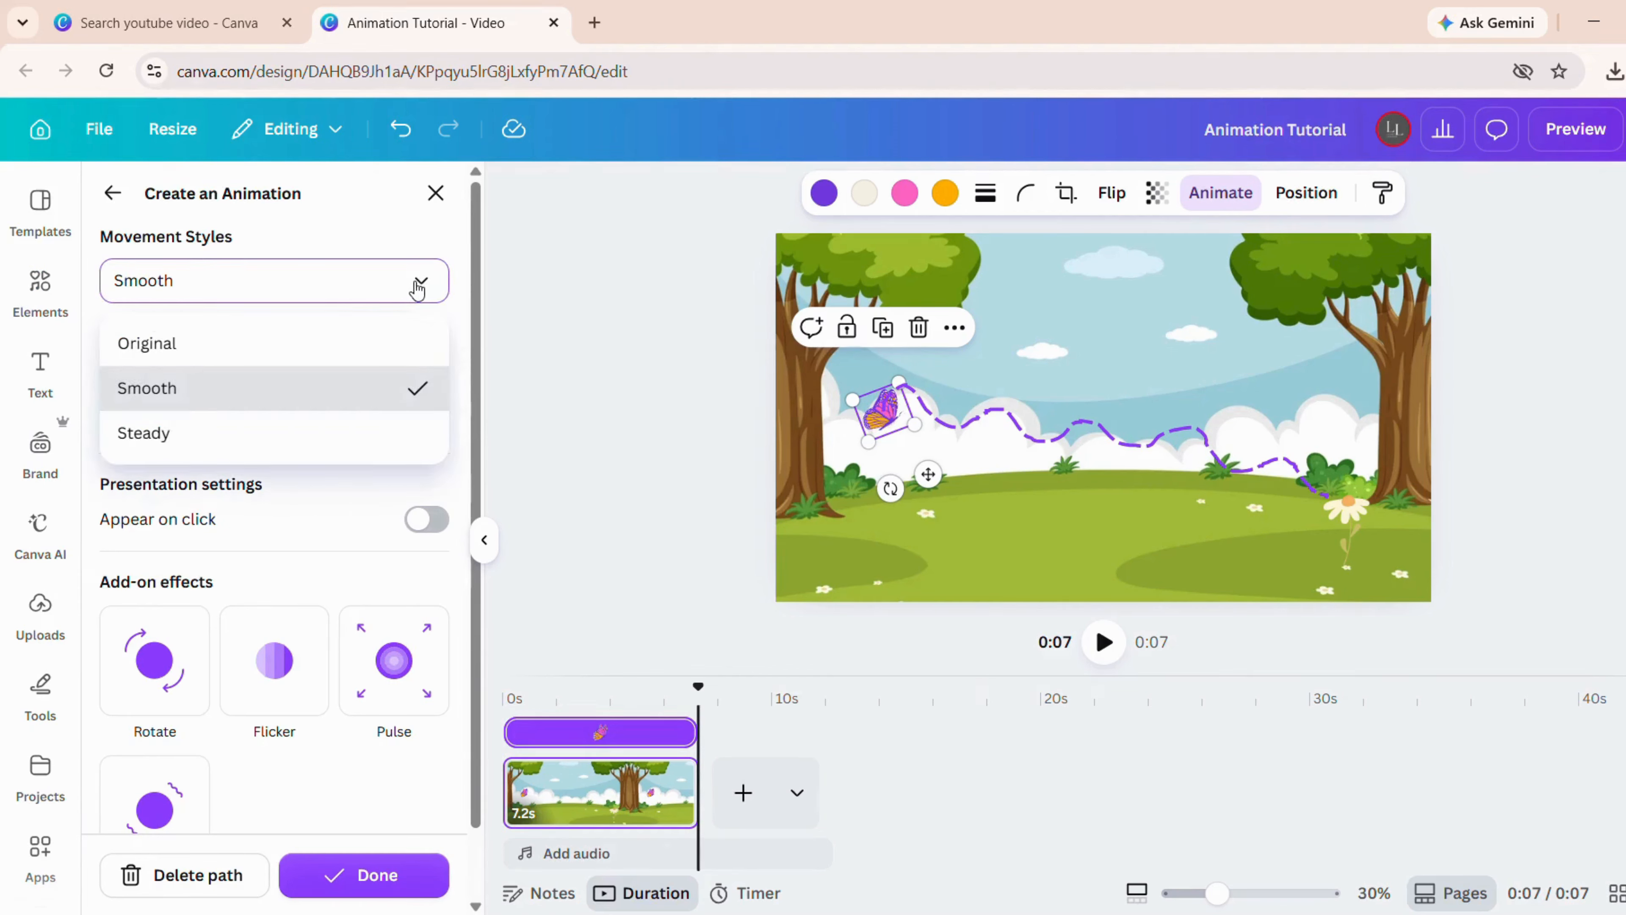
click(148, 433)
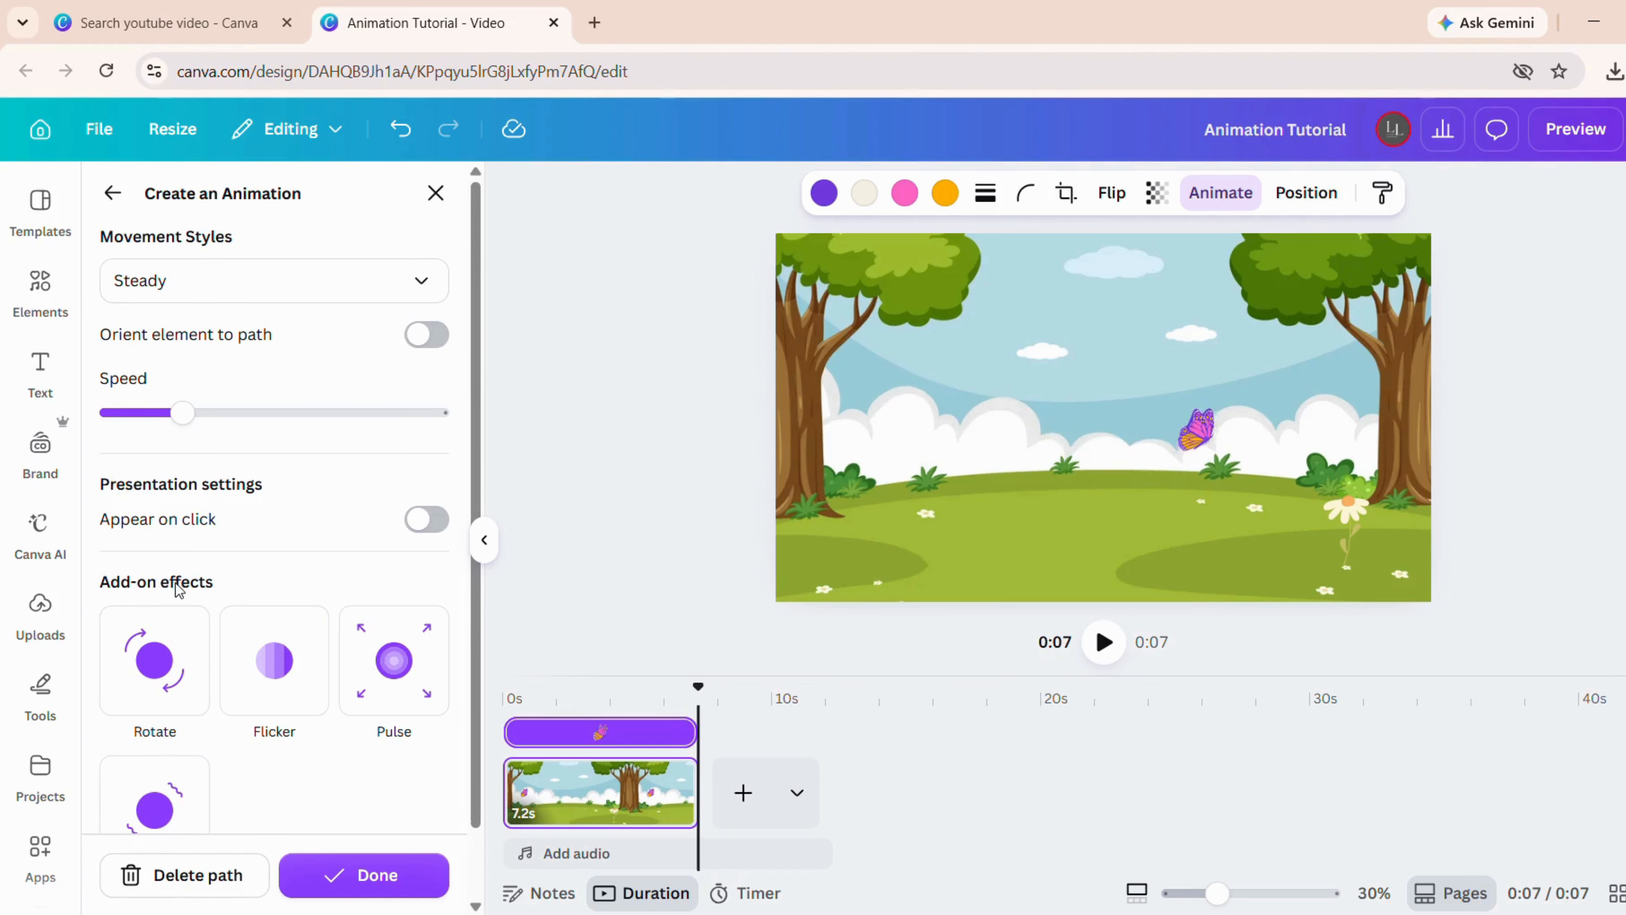
click(307, 892)
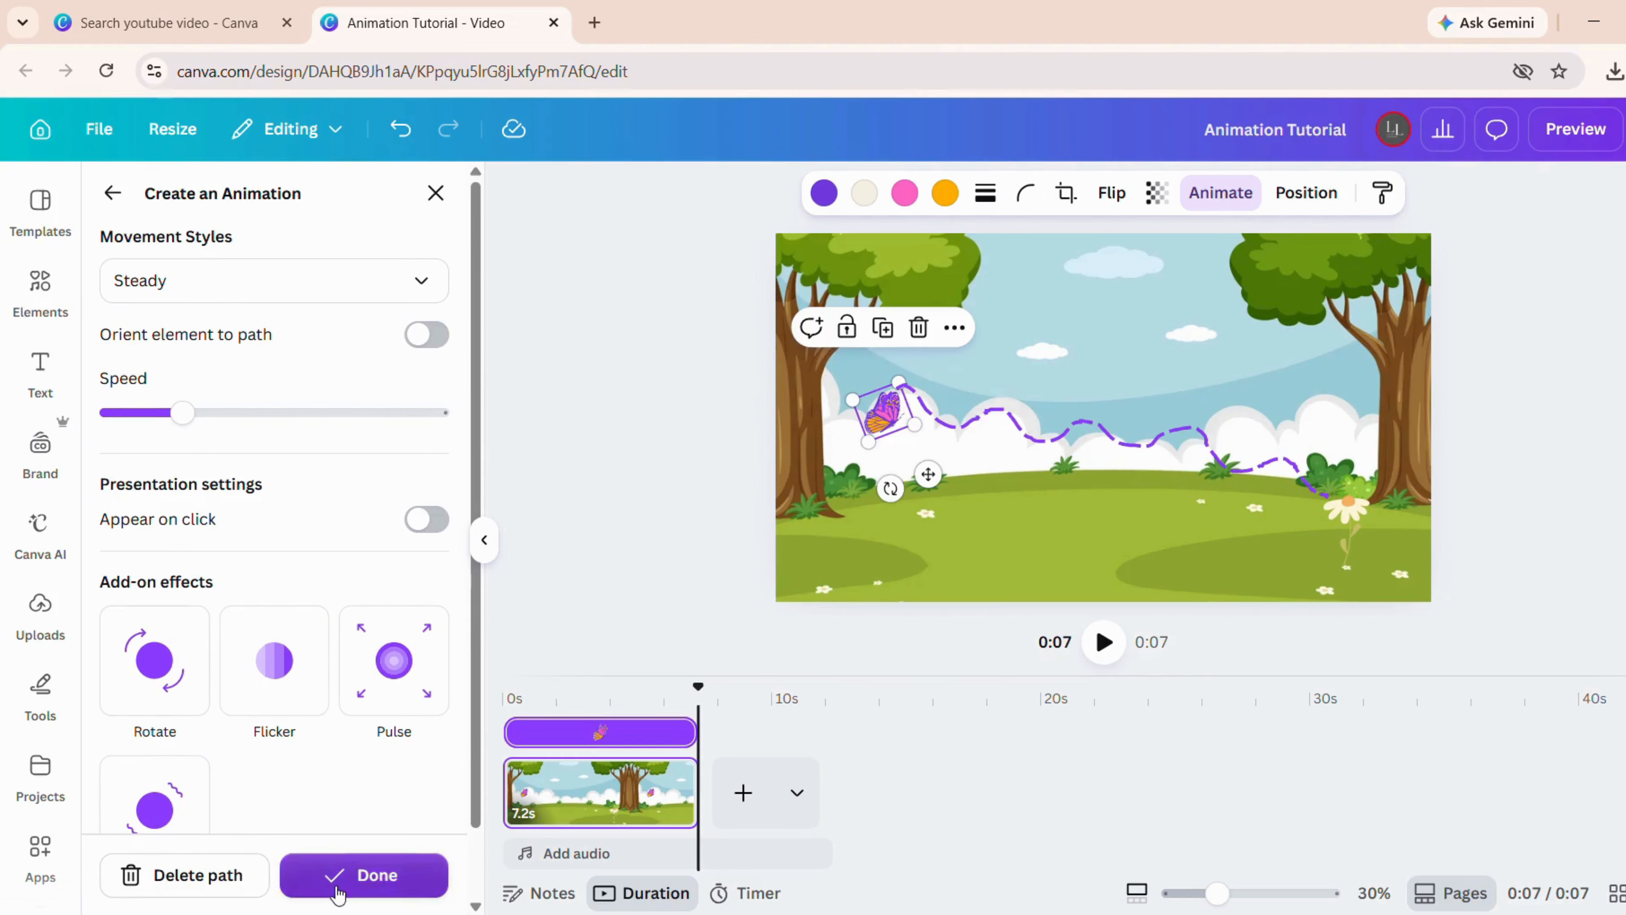
click(1575, 131)
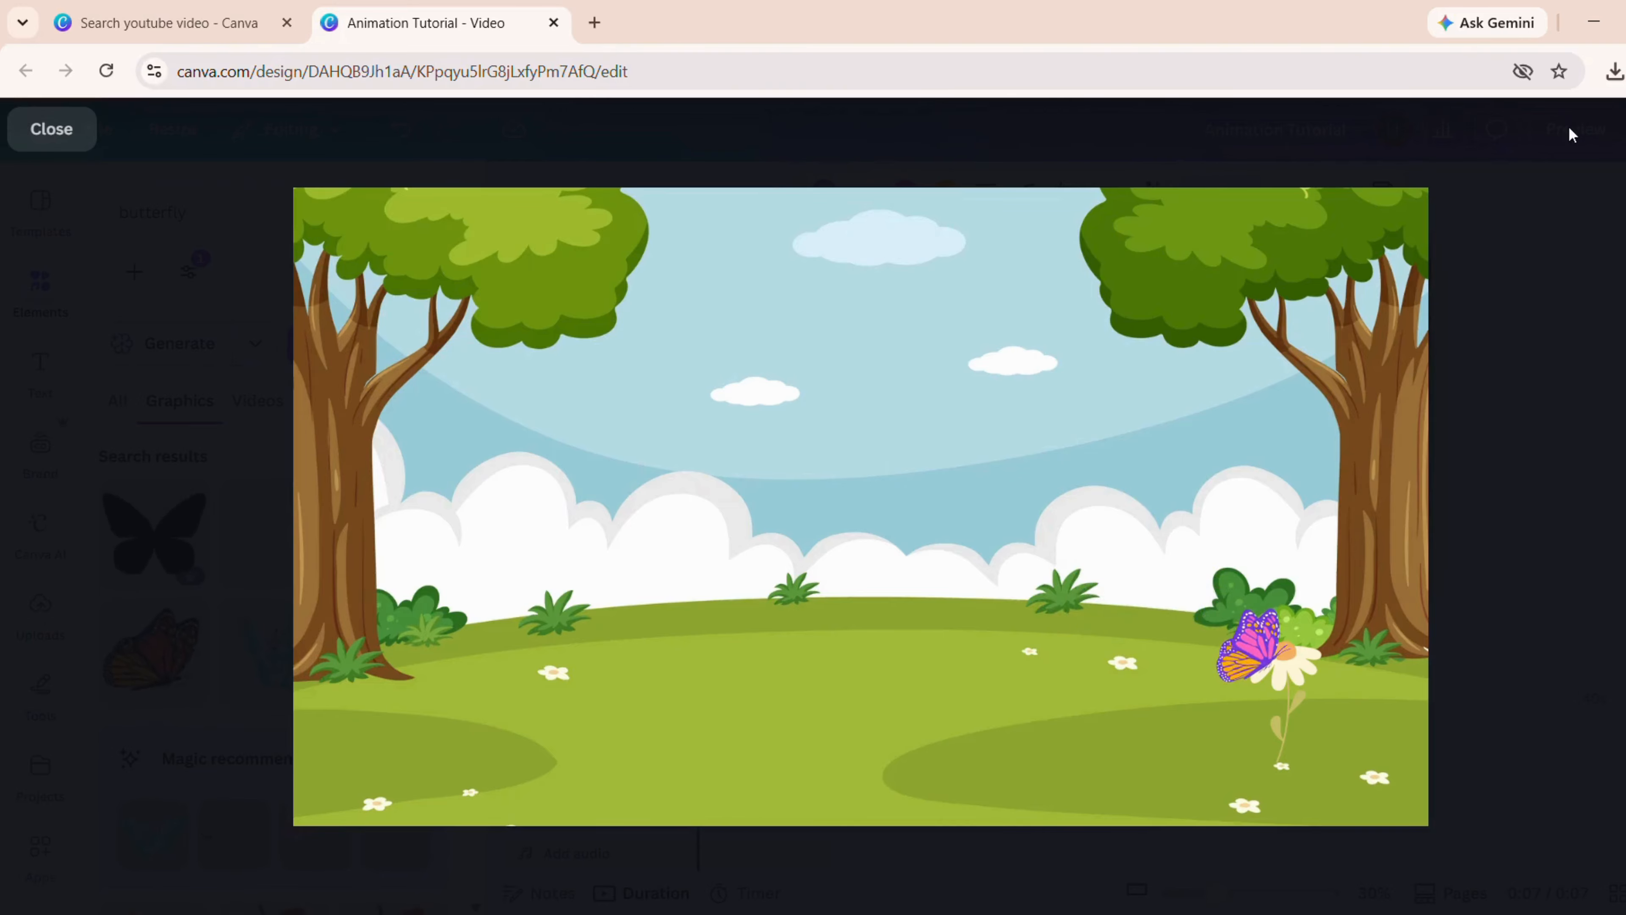
click(54, 129)
- Delete the butterfly's animation path and move the butterfly right, to just left of the scene's centre
click(874, 427)
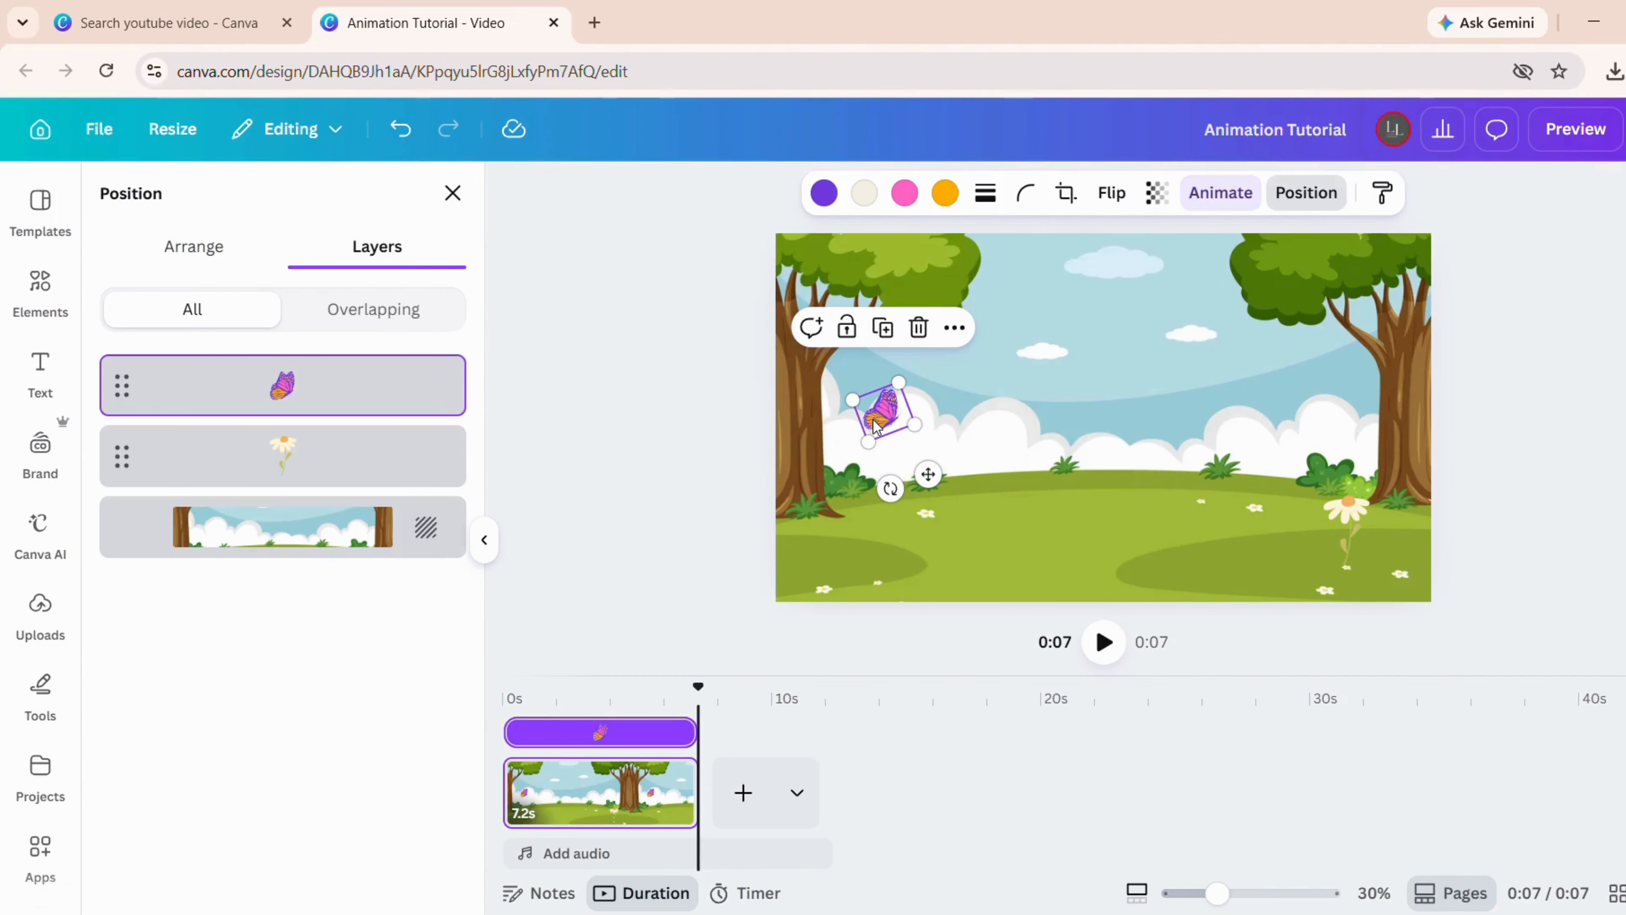
click(1225, 194)
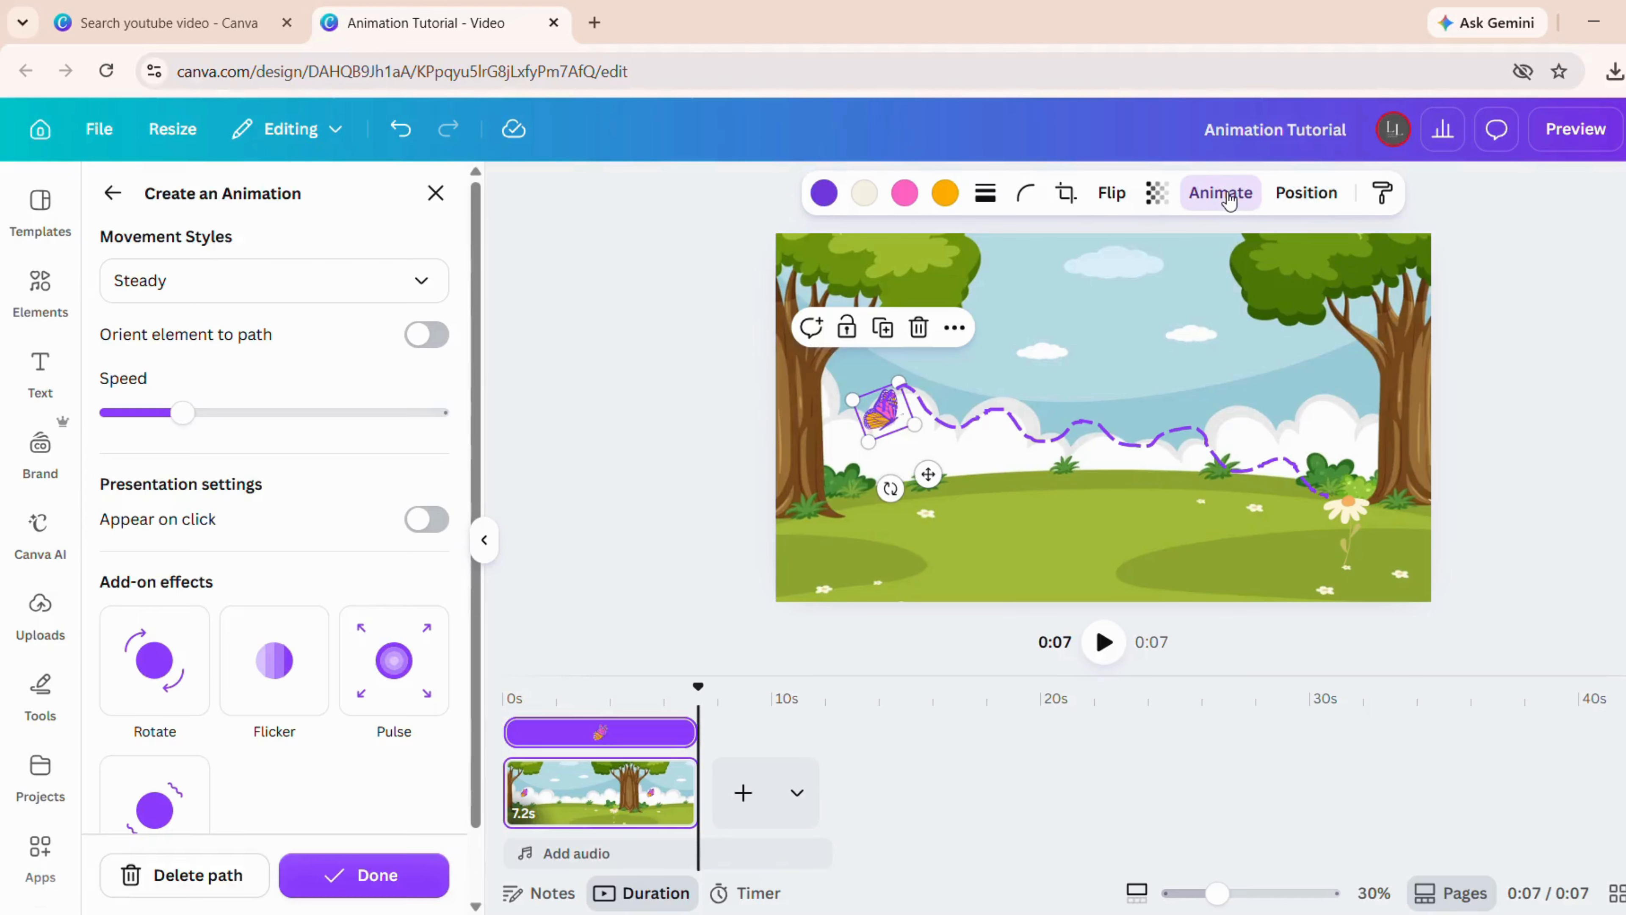
click(195, 875)
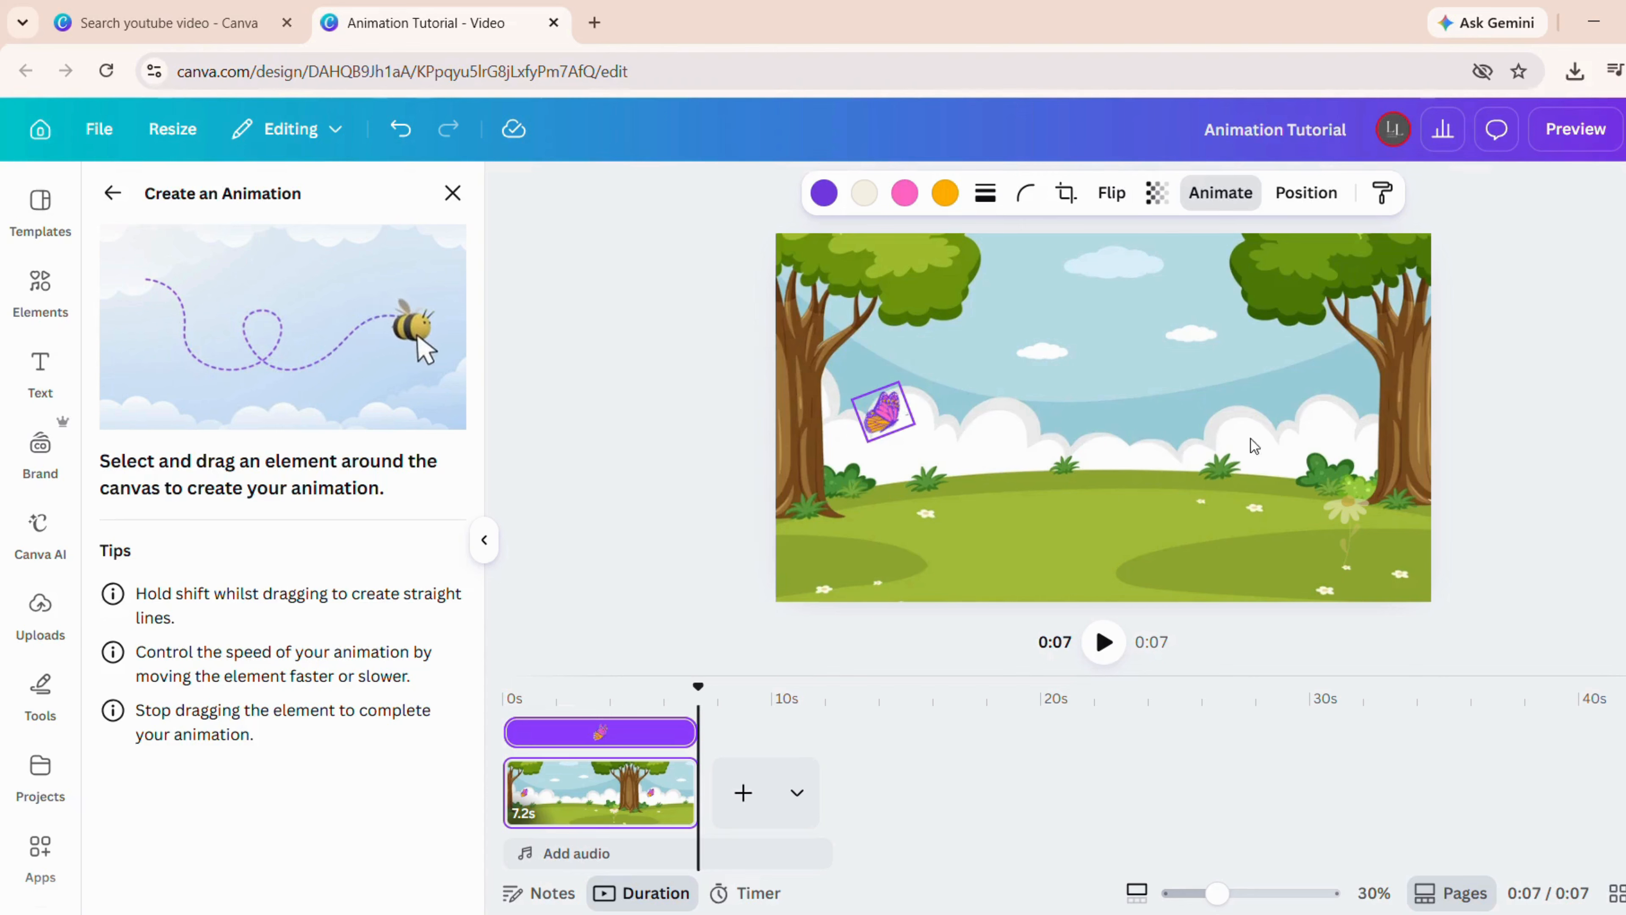
click(453, 192)
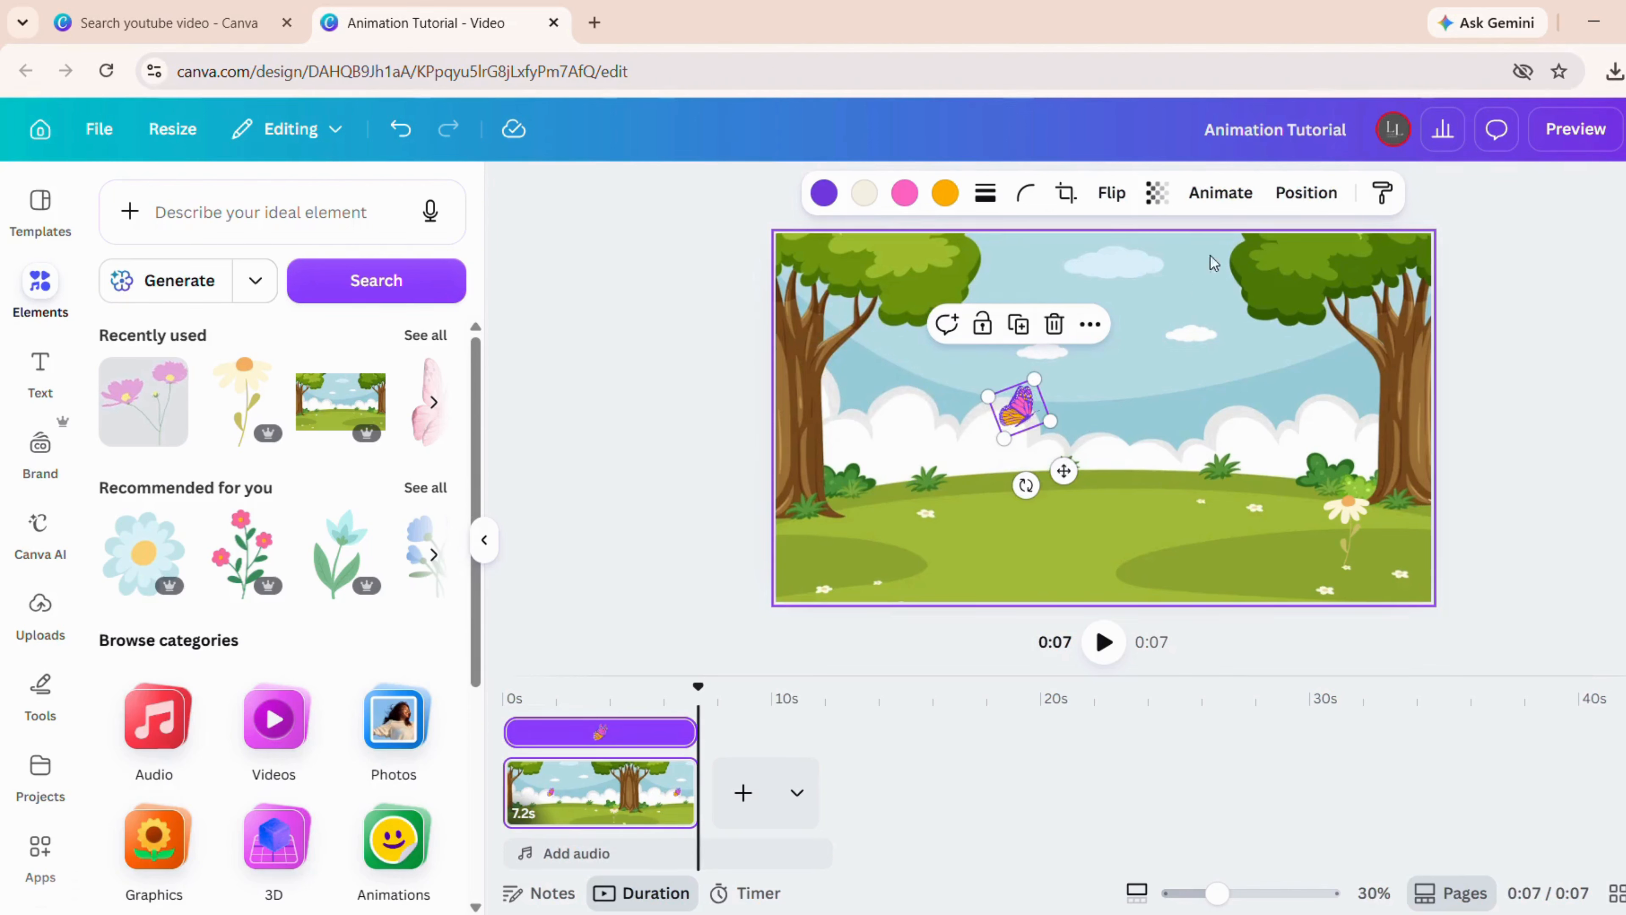
- Create a custom animation moving the butterfly along a wavy path from its new position to the top of the flower
click(1221, 195)
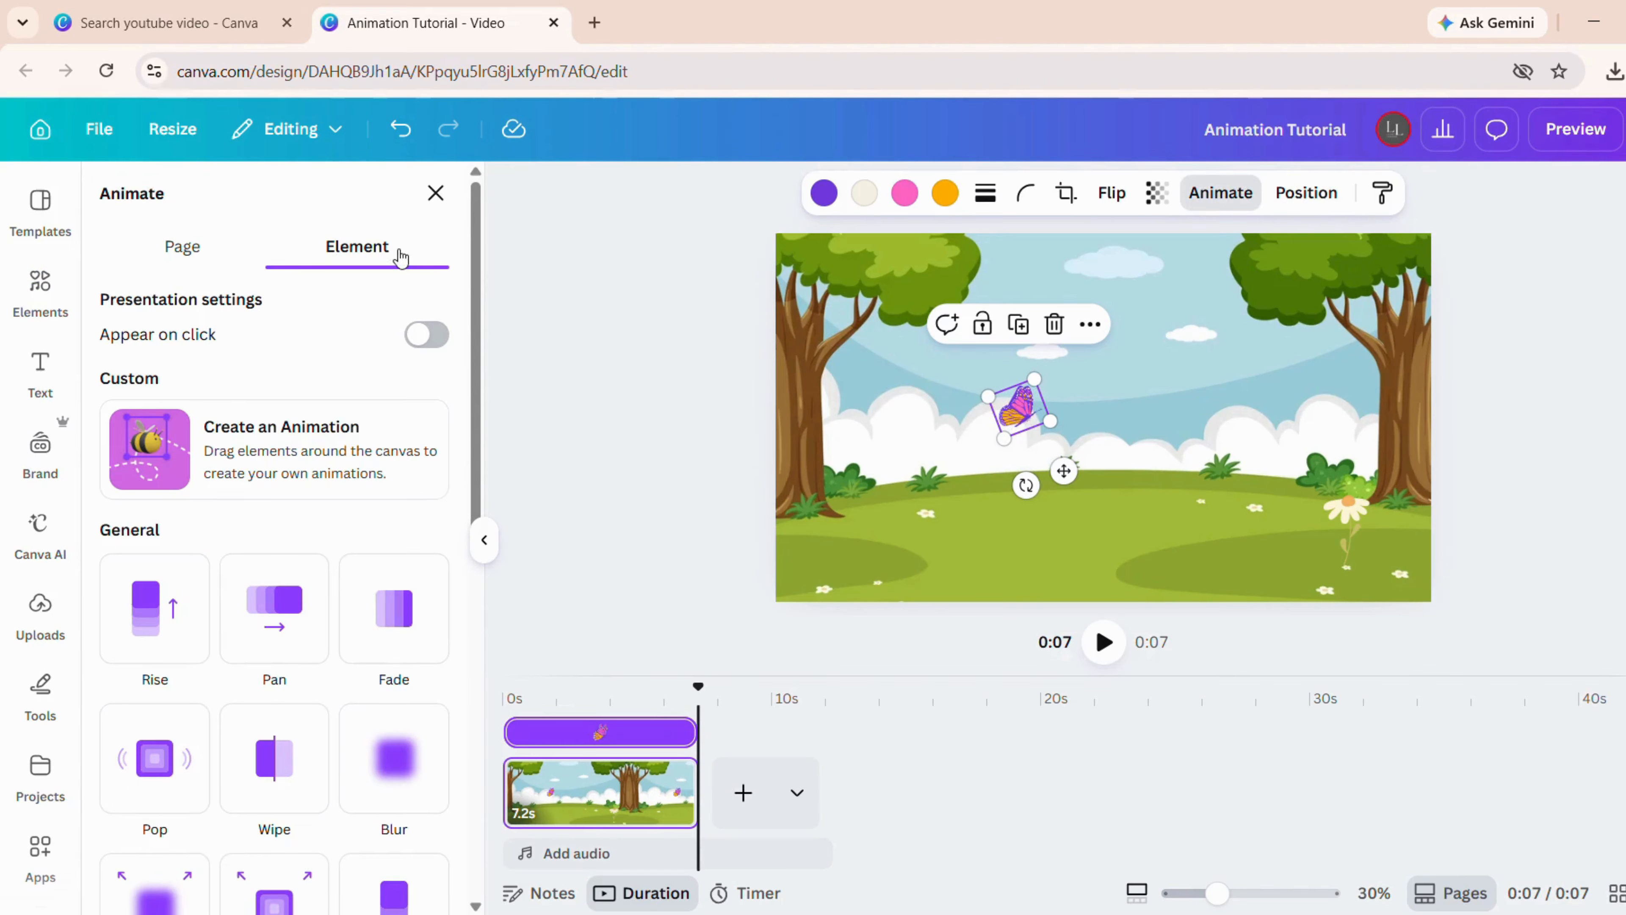
click(349, 452)
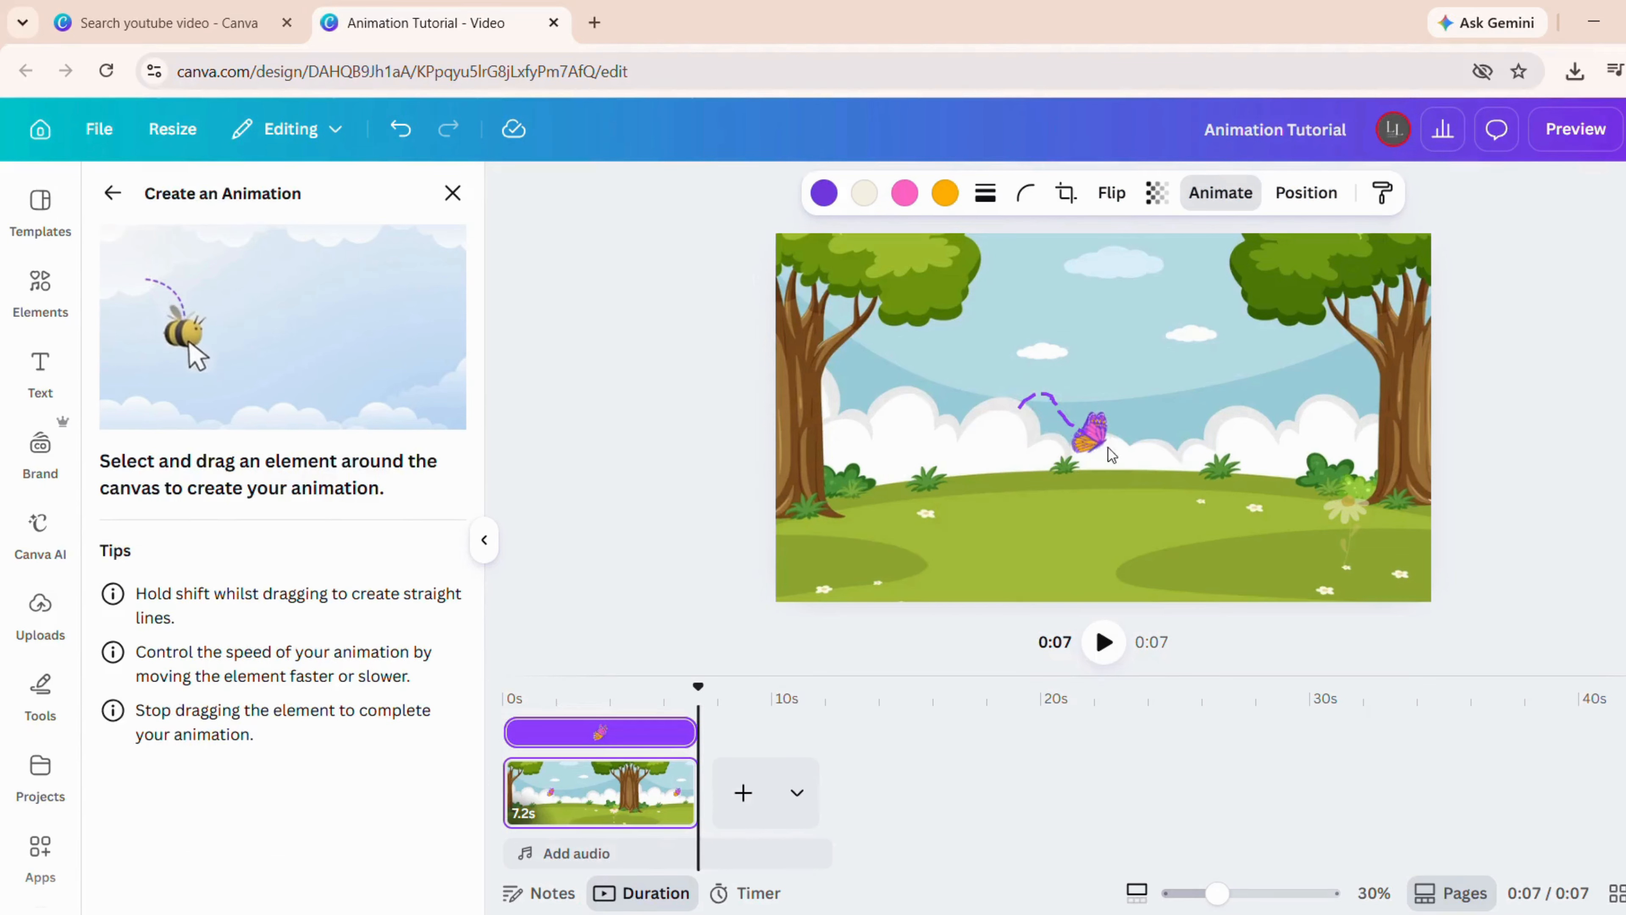
mouse_move(1166, 442)
mouse_down()
mouse_move(1228, 435)
mouse_move(1348, 503)
mouse_up()
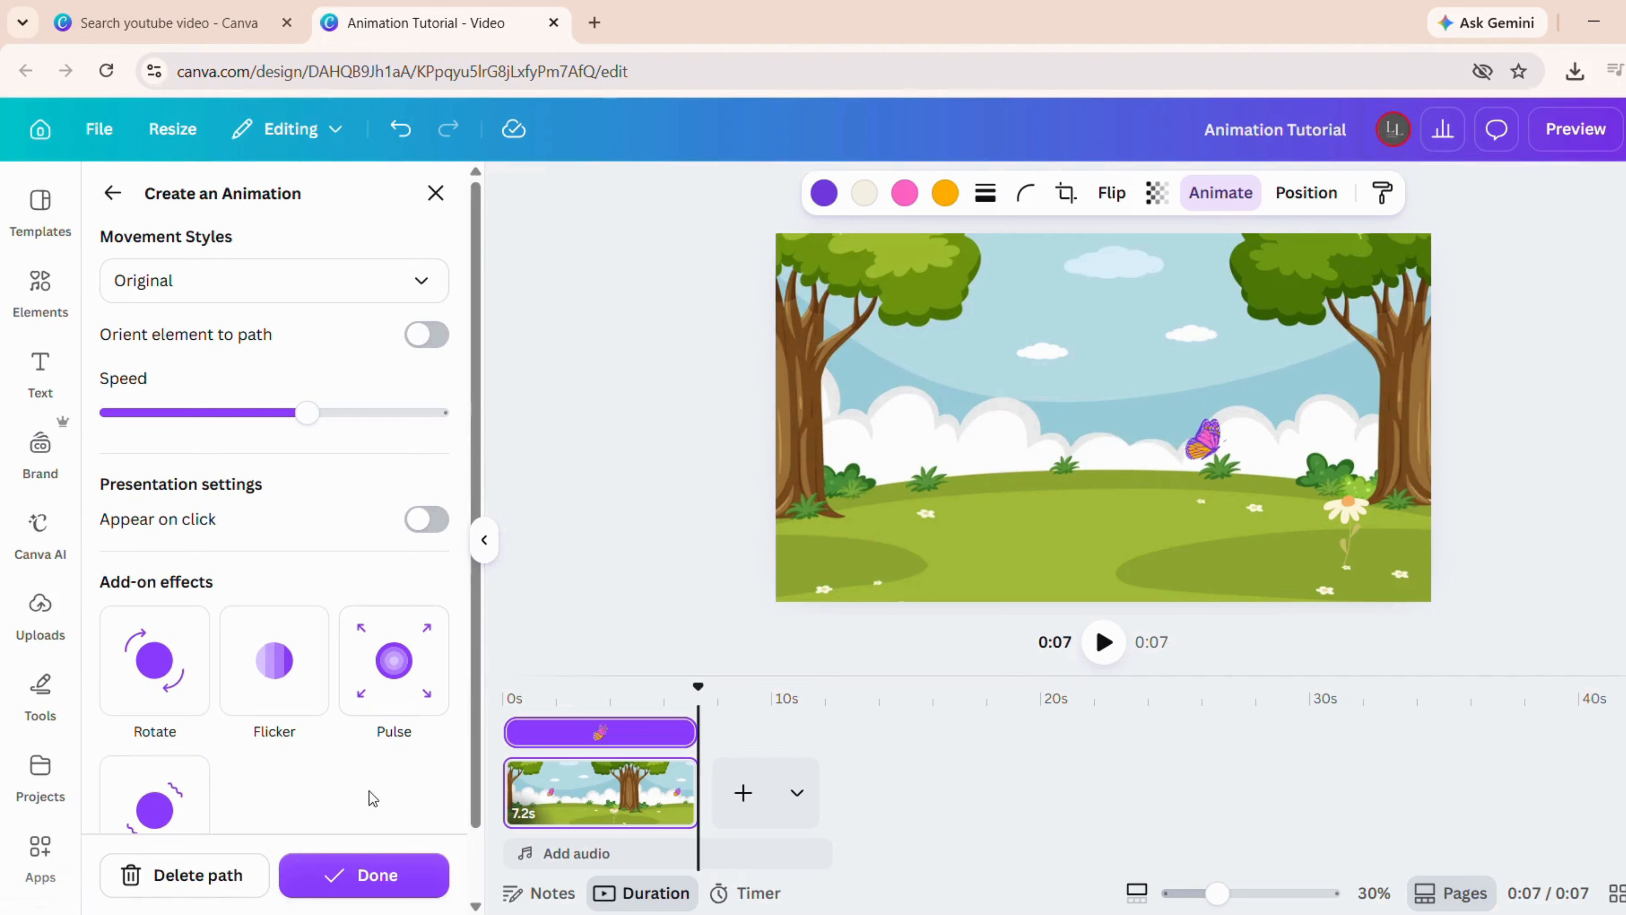
- Give the new butterfly path the Steady movement style at a much slower speed and preview the scene
click(417, 280)
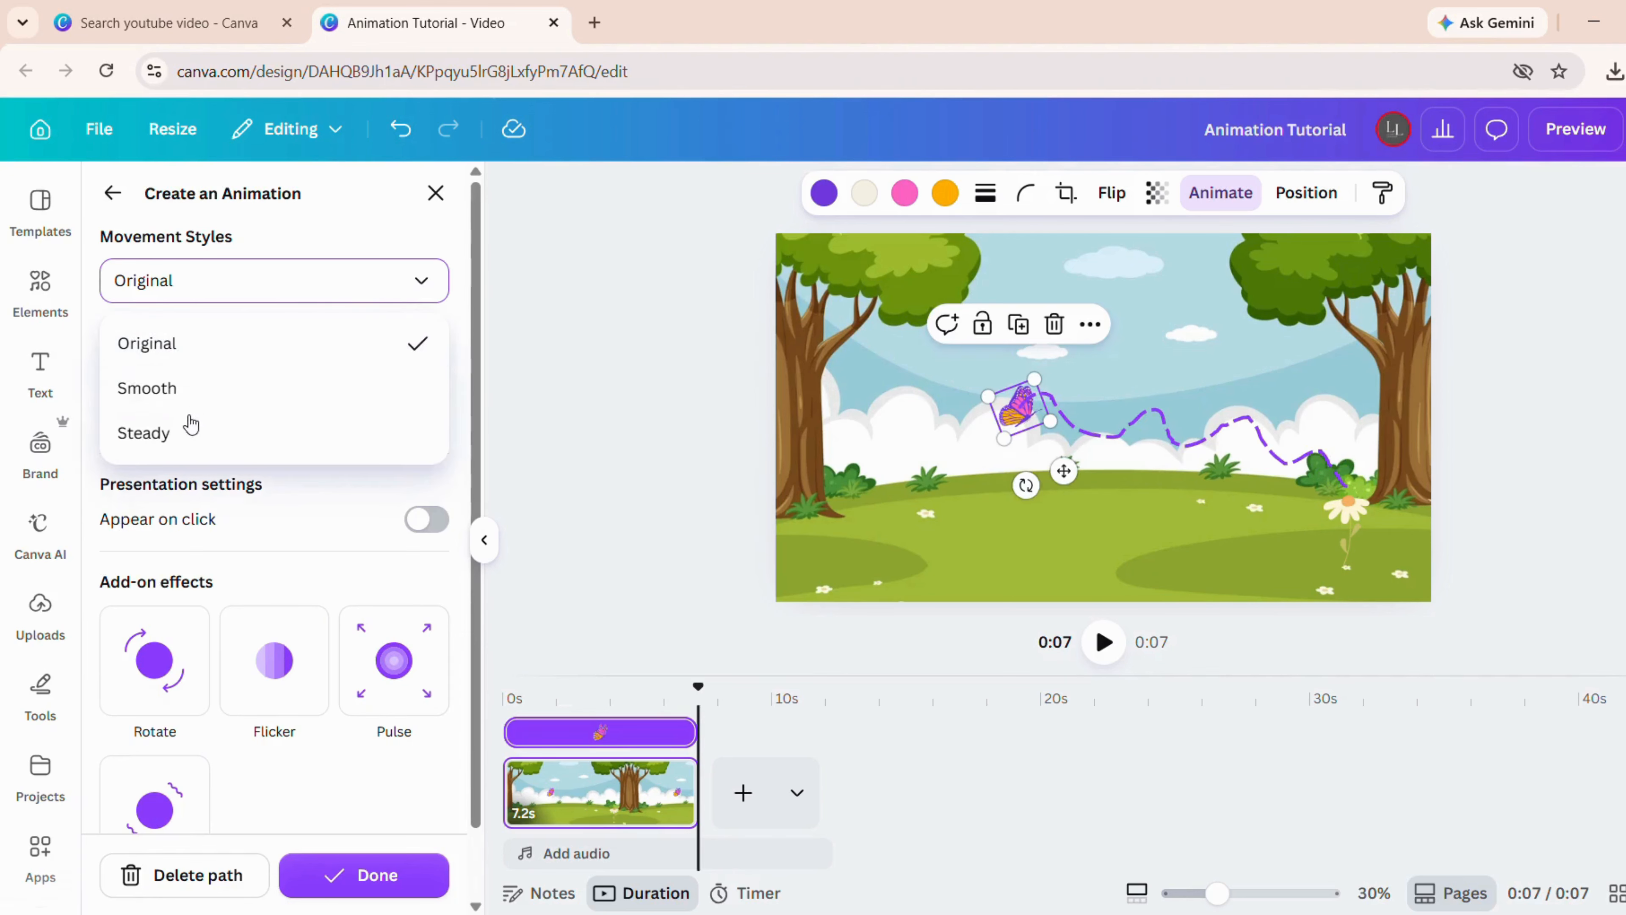
click(188, 441)
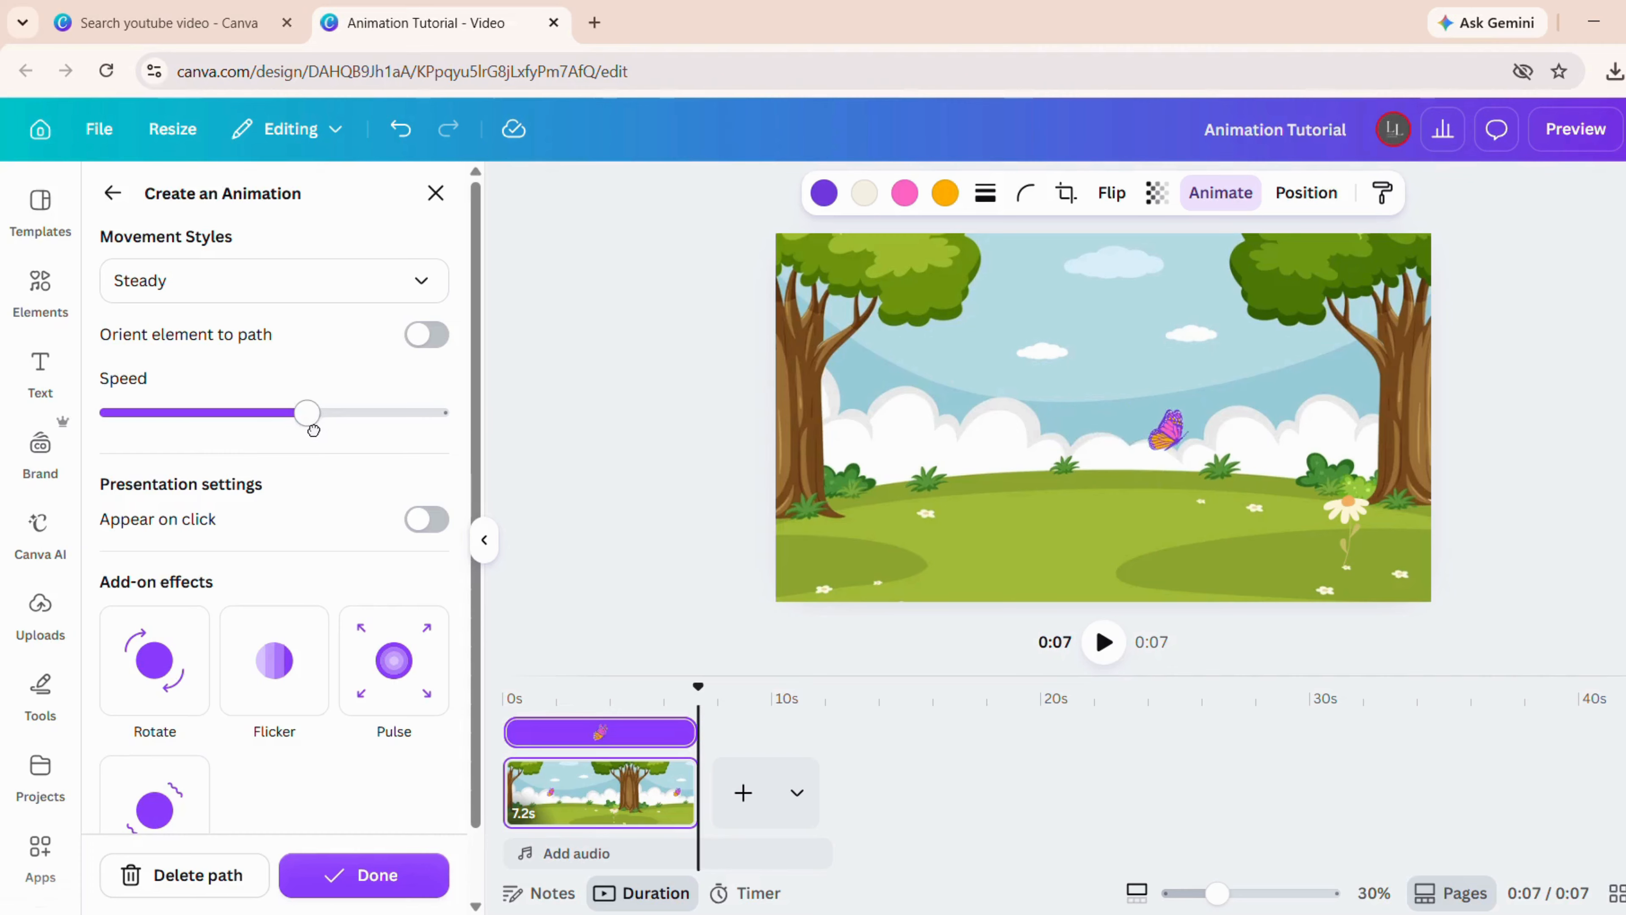
drag(312, 428, 163, 414)
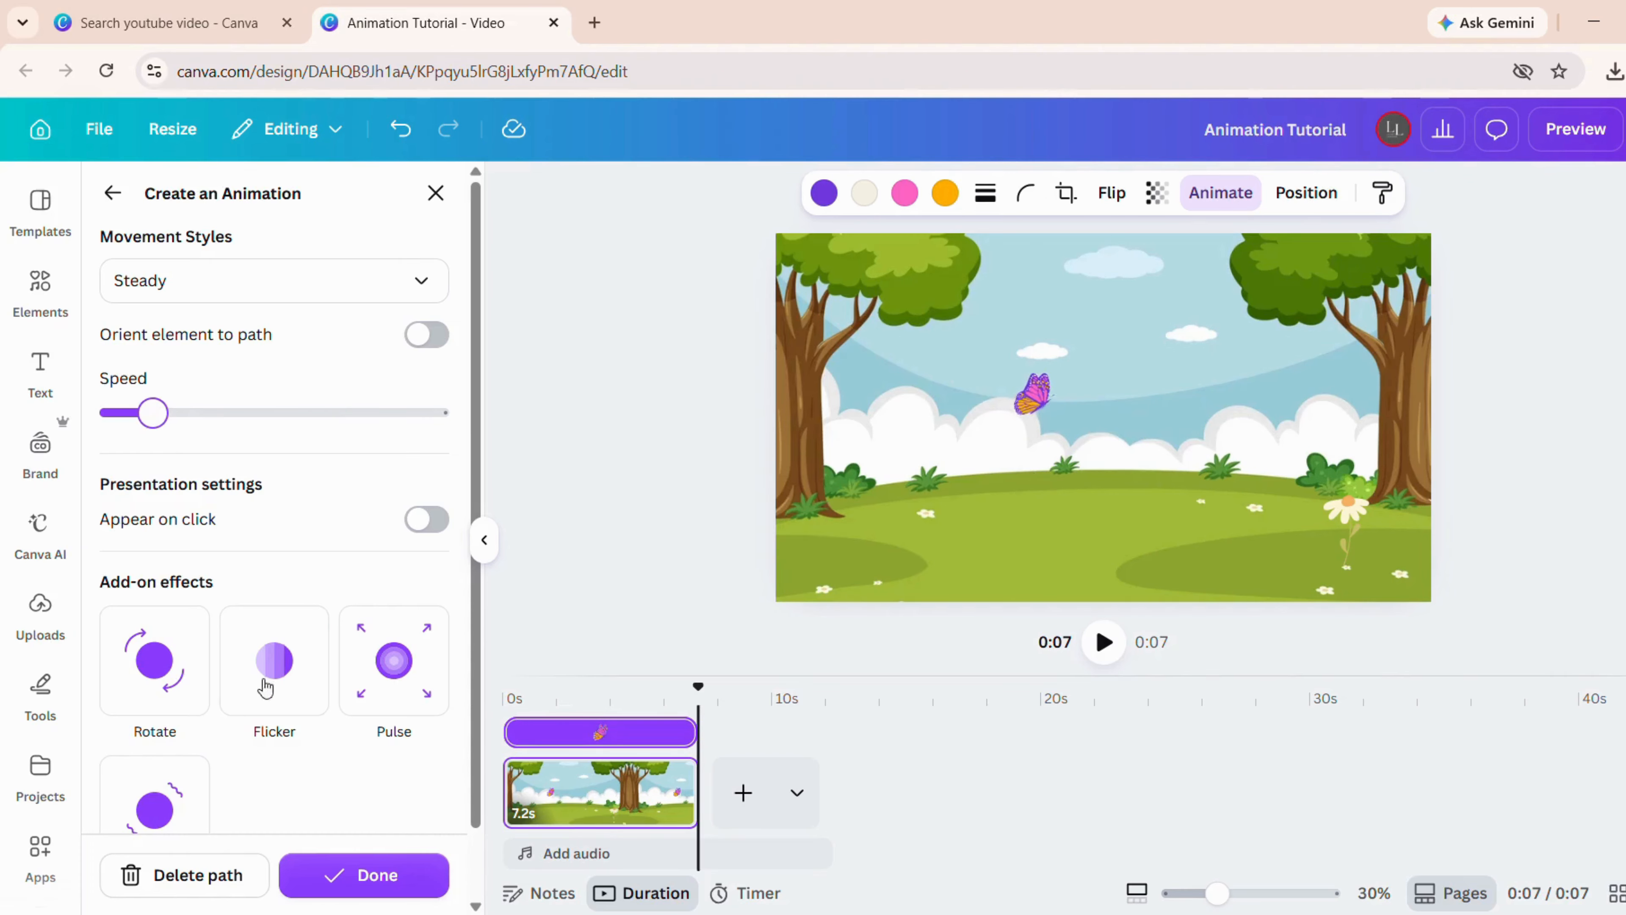
click(318, 883)
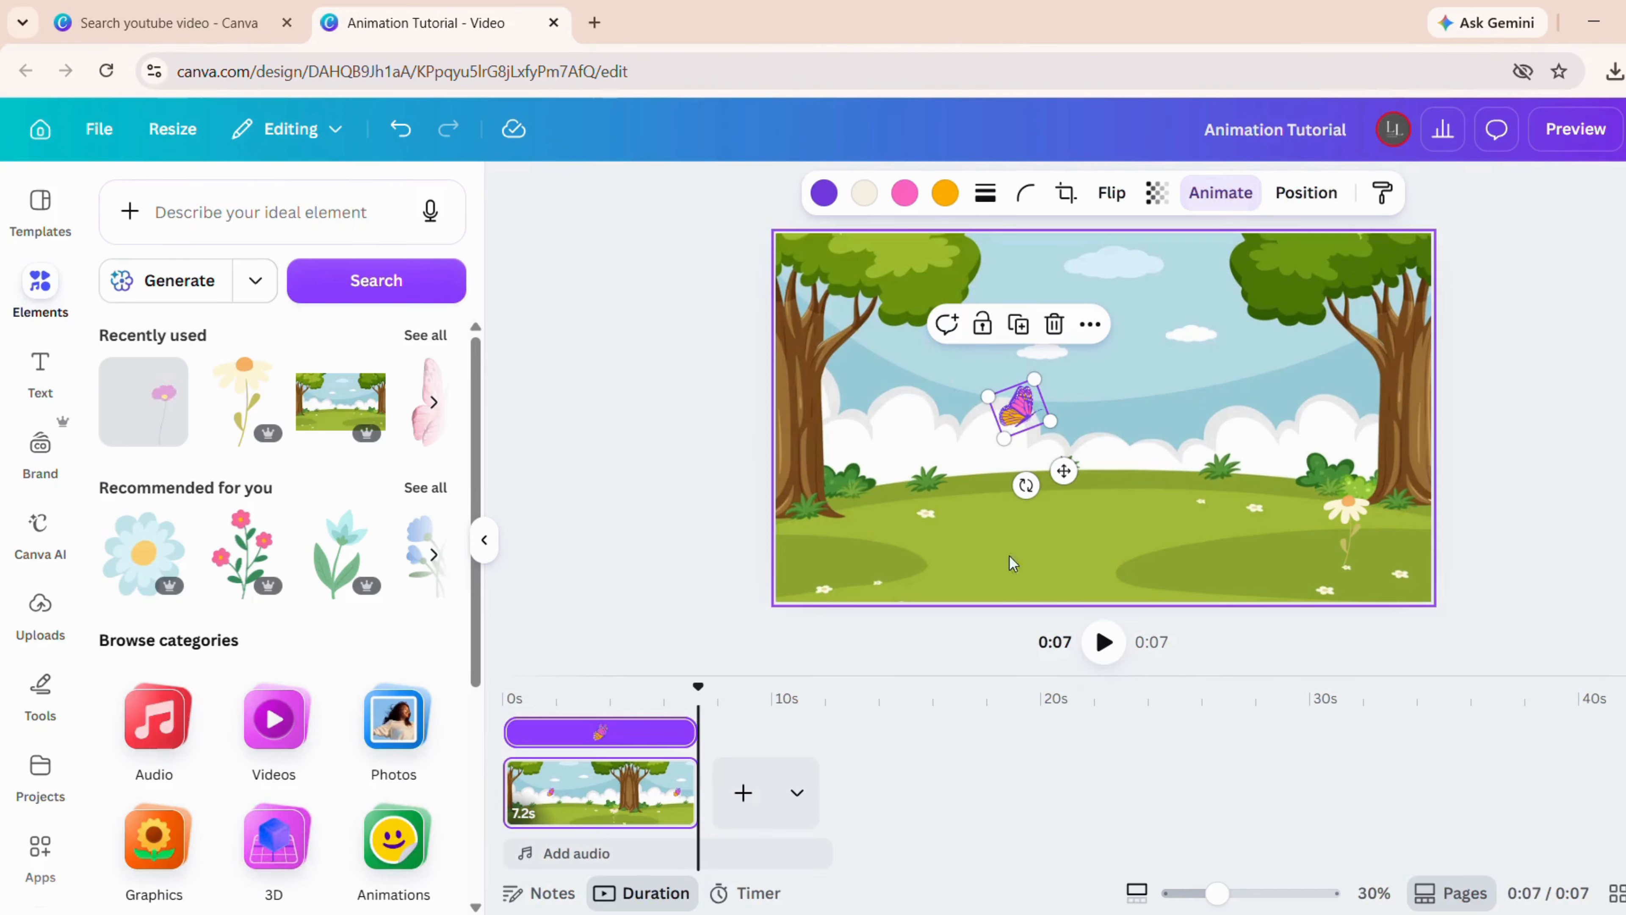
click(1527, 131)
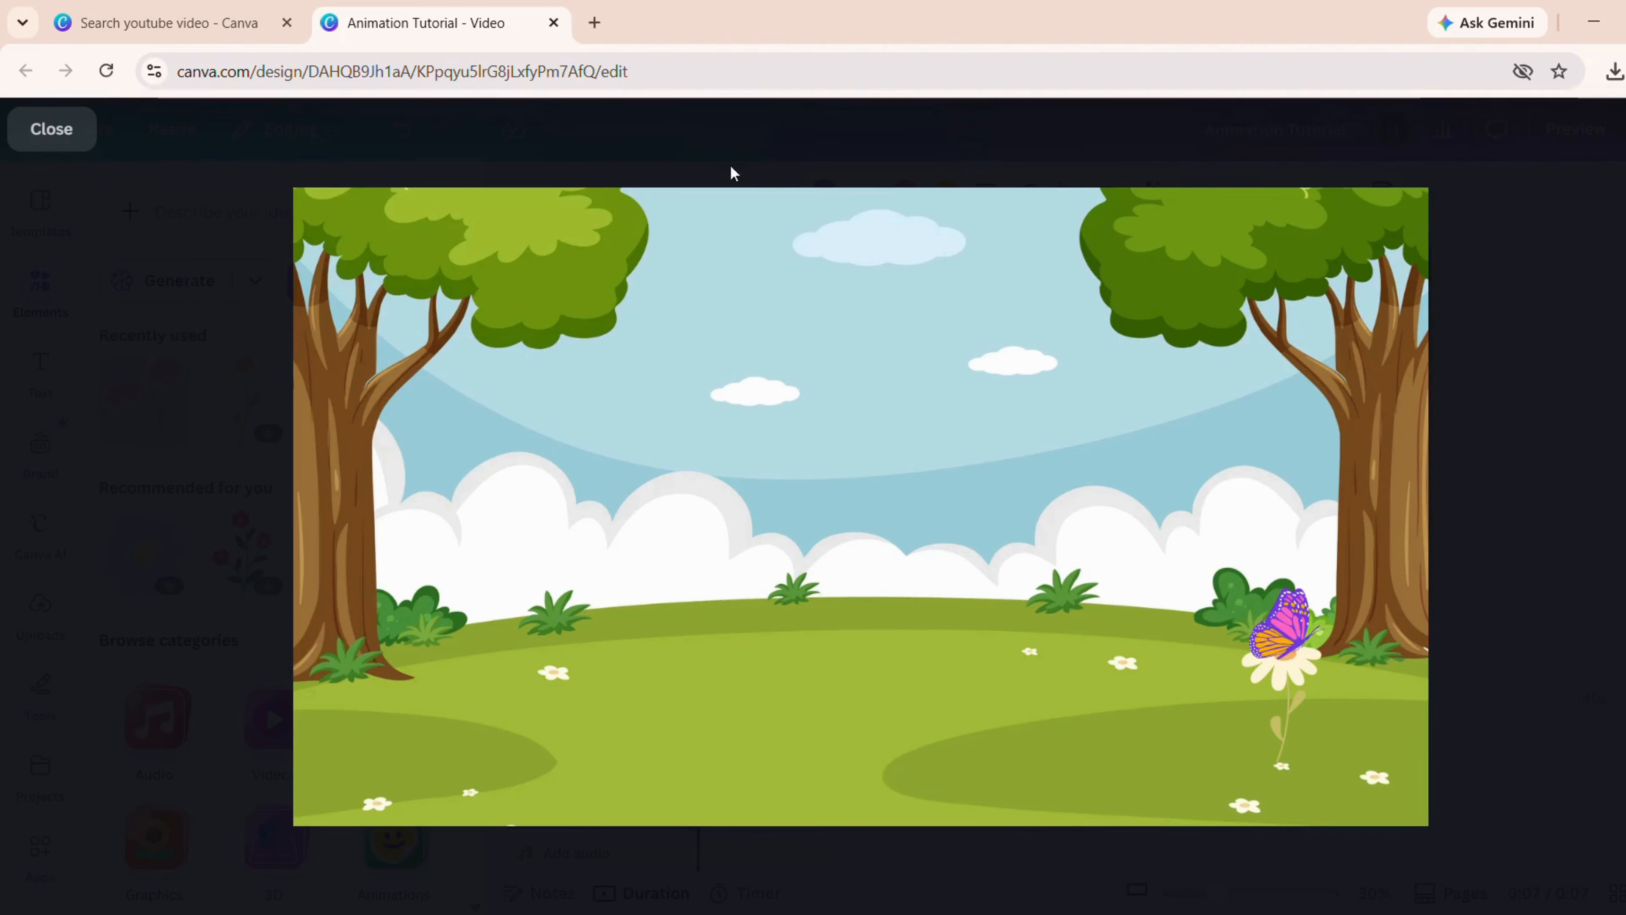
click(59, 132)
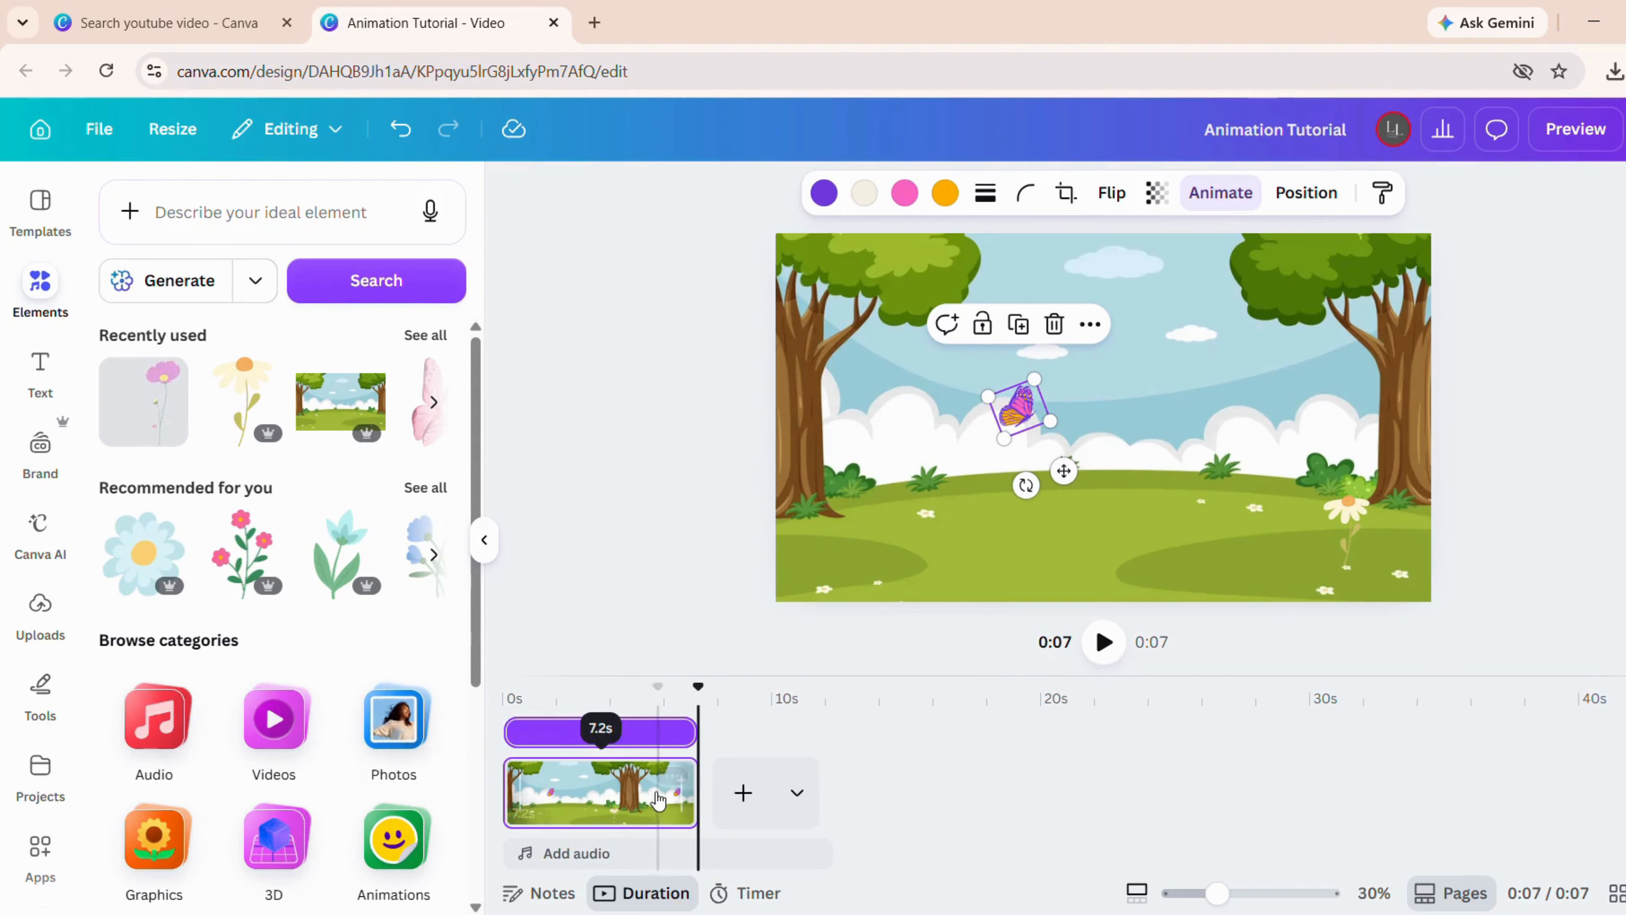
- Duplicate the butterfly scene page in the timeline and select the copy, page 2
right_click(643, 797)
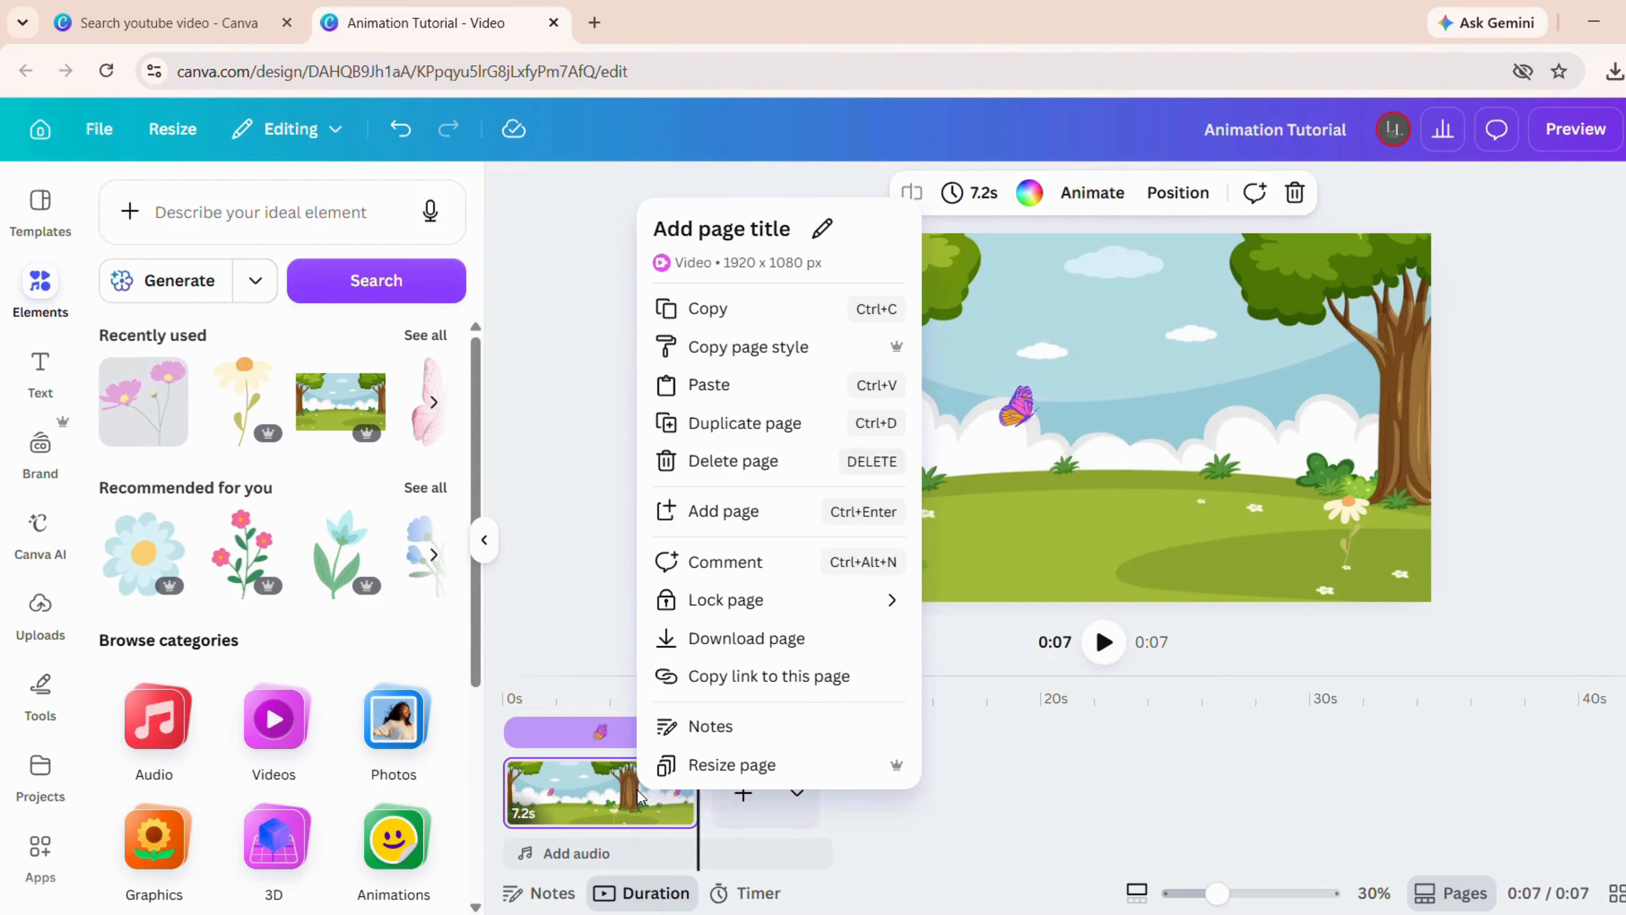
click(736, 425)
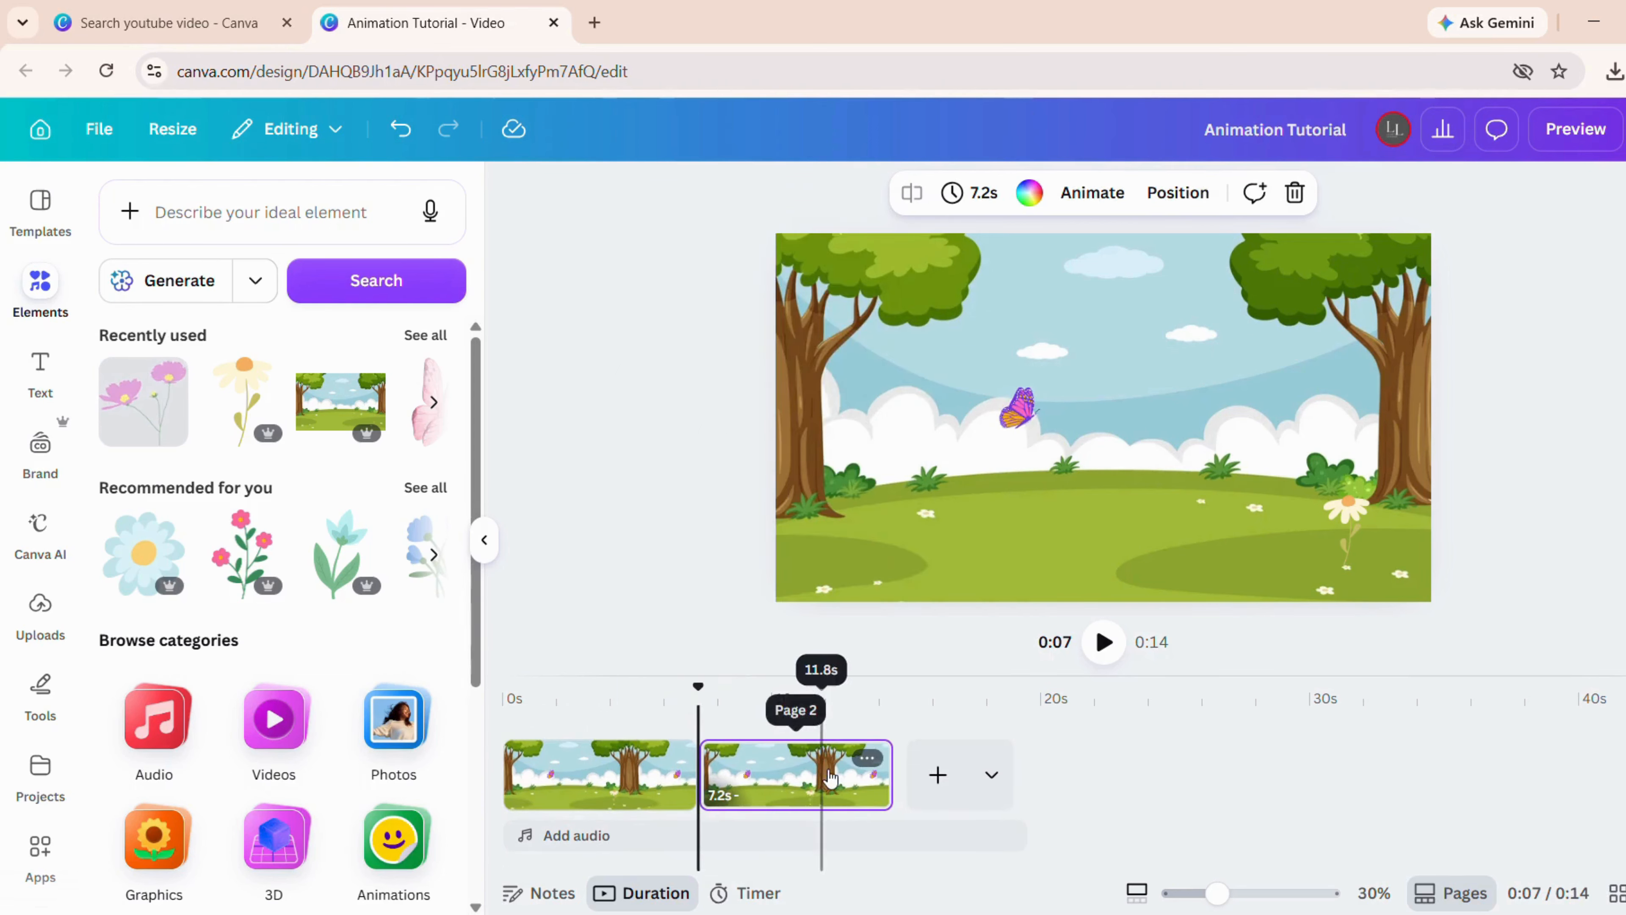
click(813, 772)
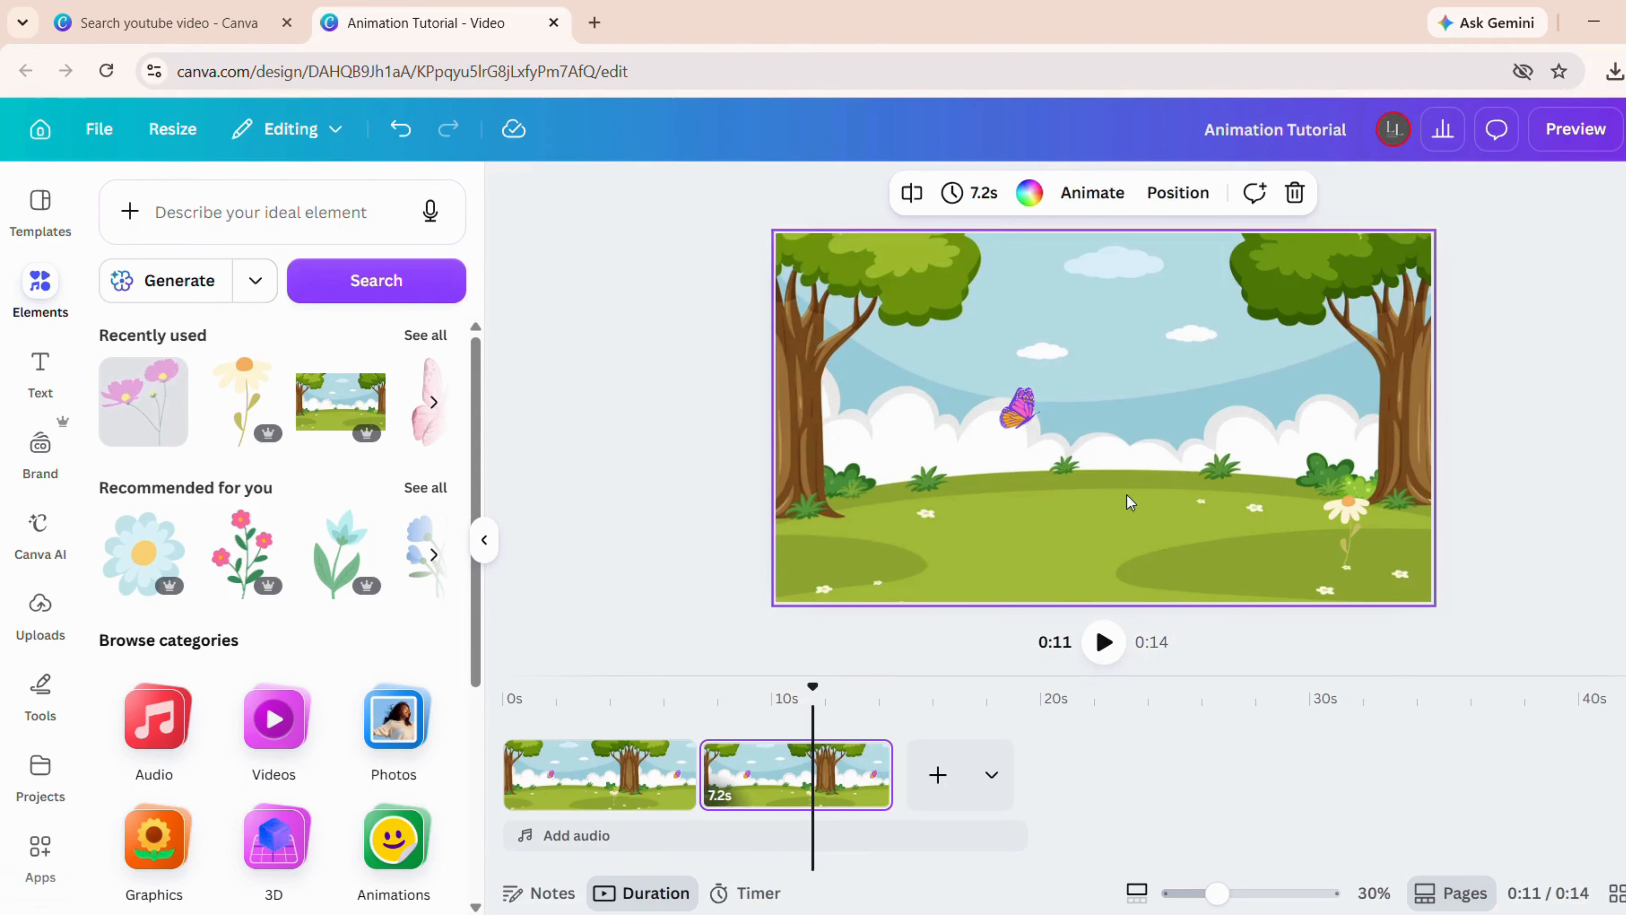
- Delete the custom animation path of the butterfly on page 2
click(1018, 421)
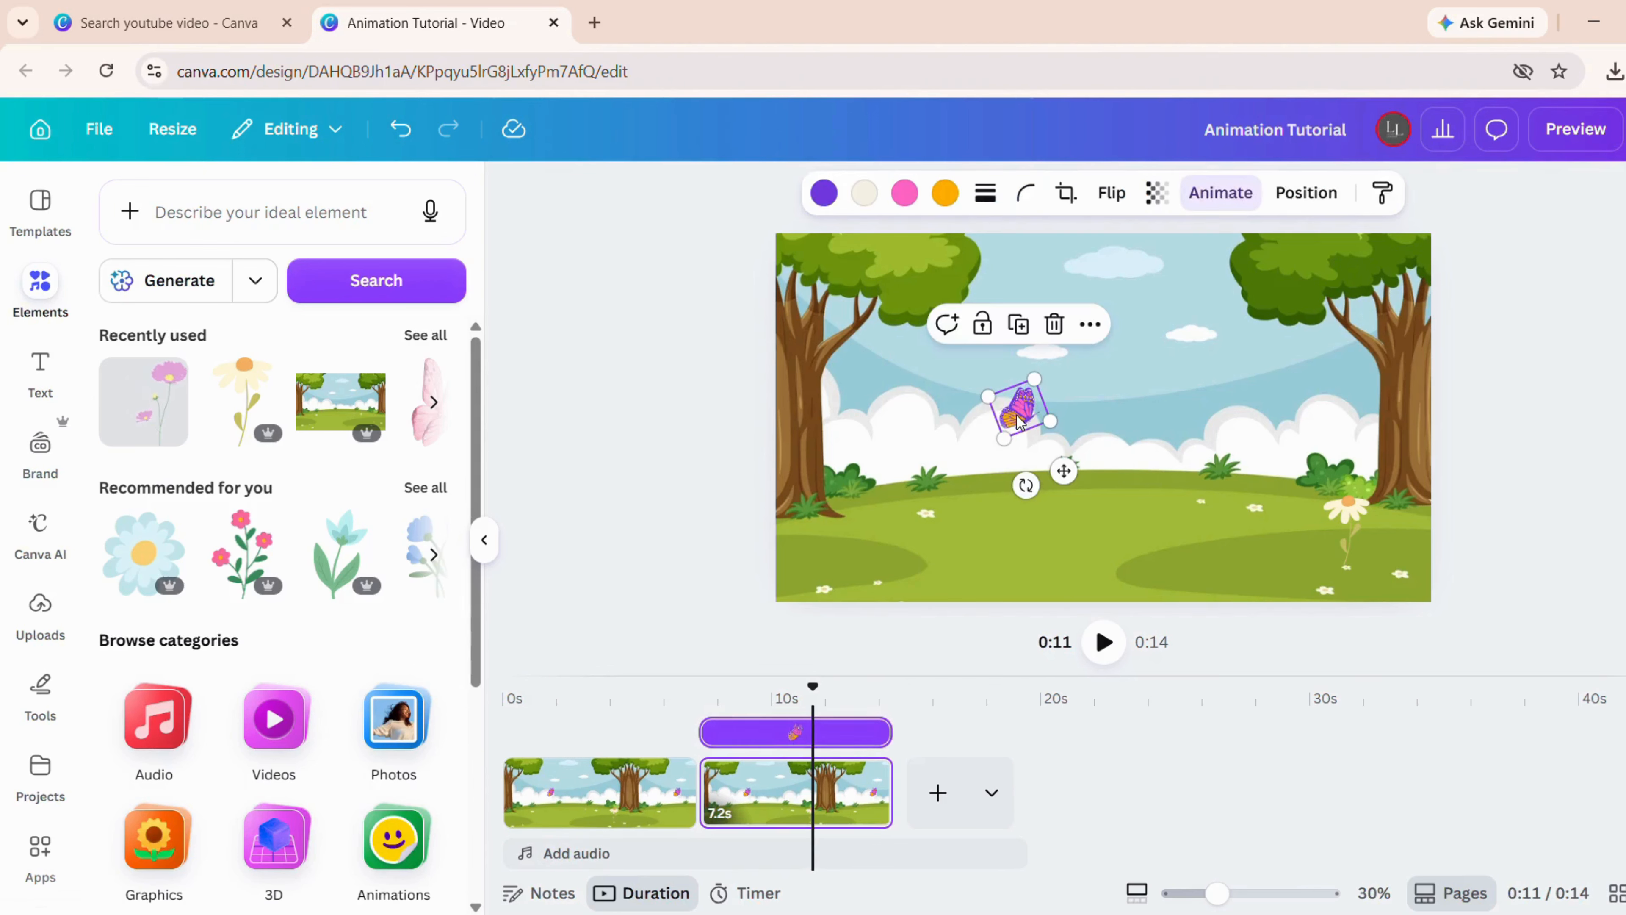
click(1220, 193)
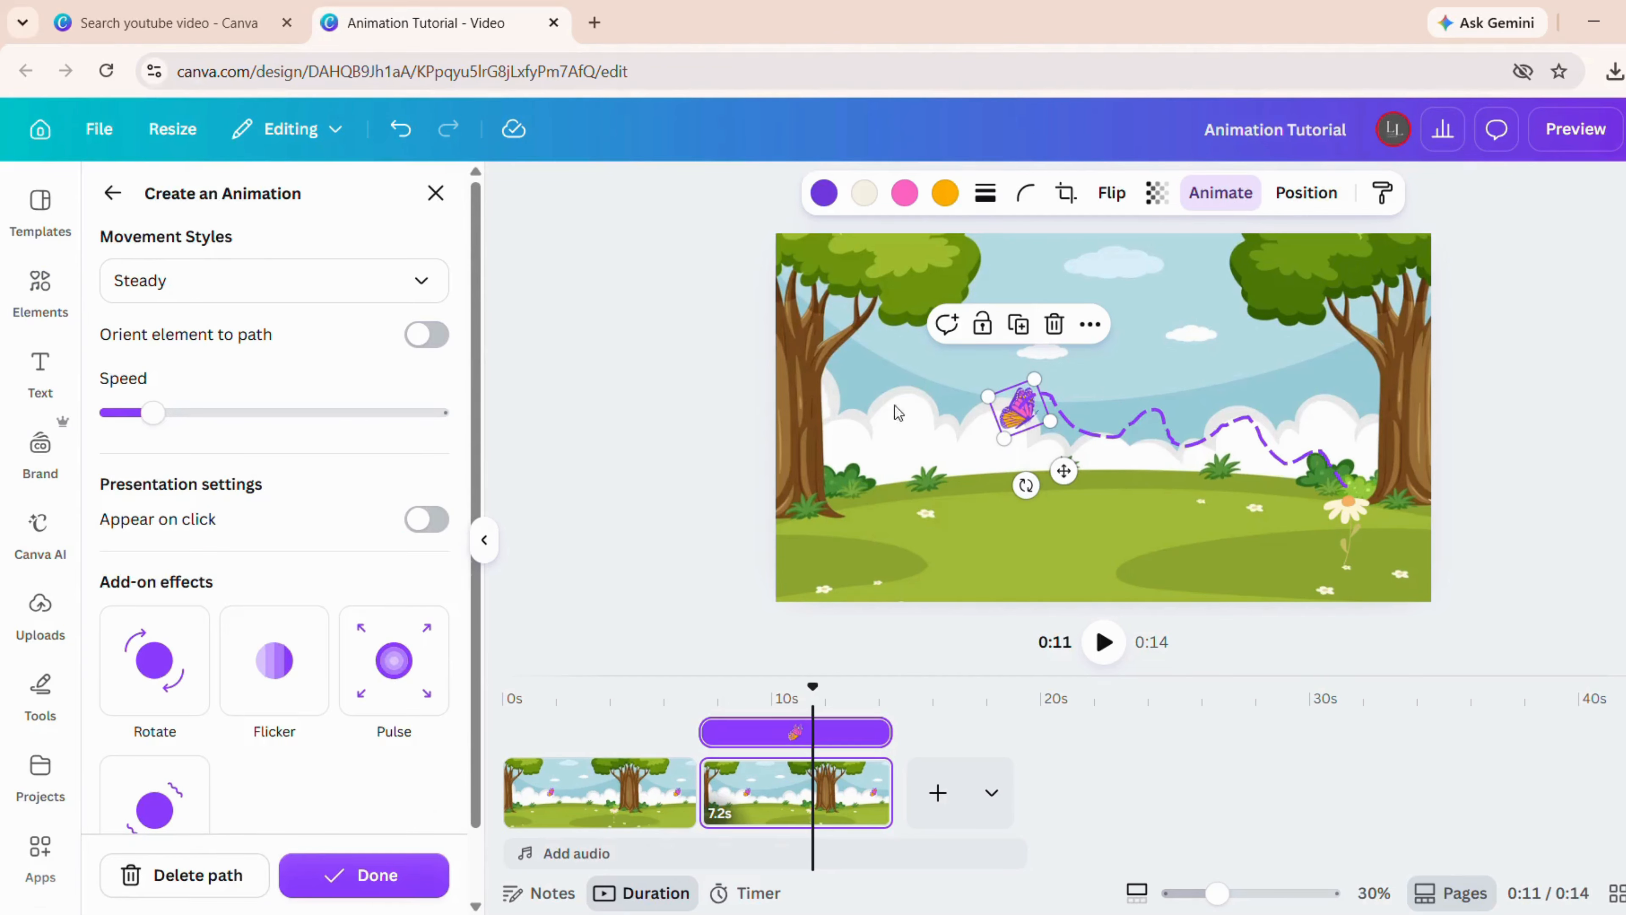
click(200, 876)
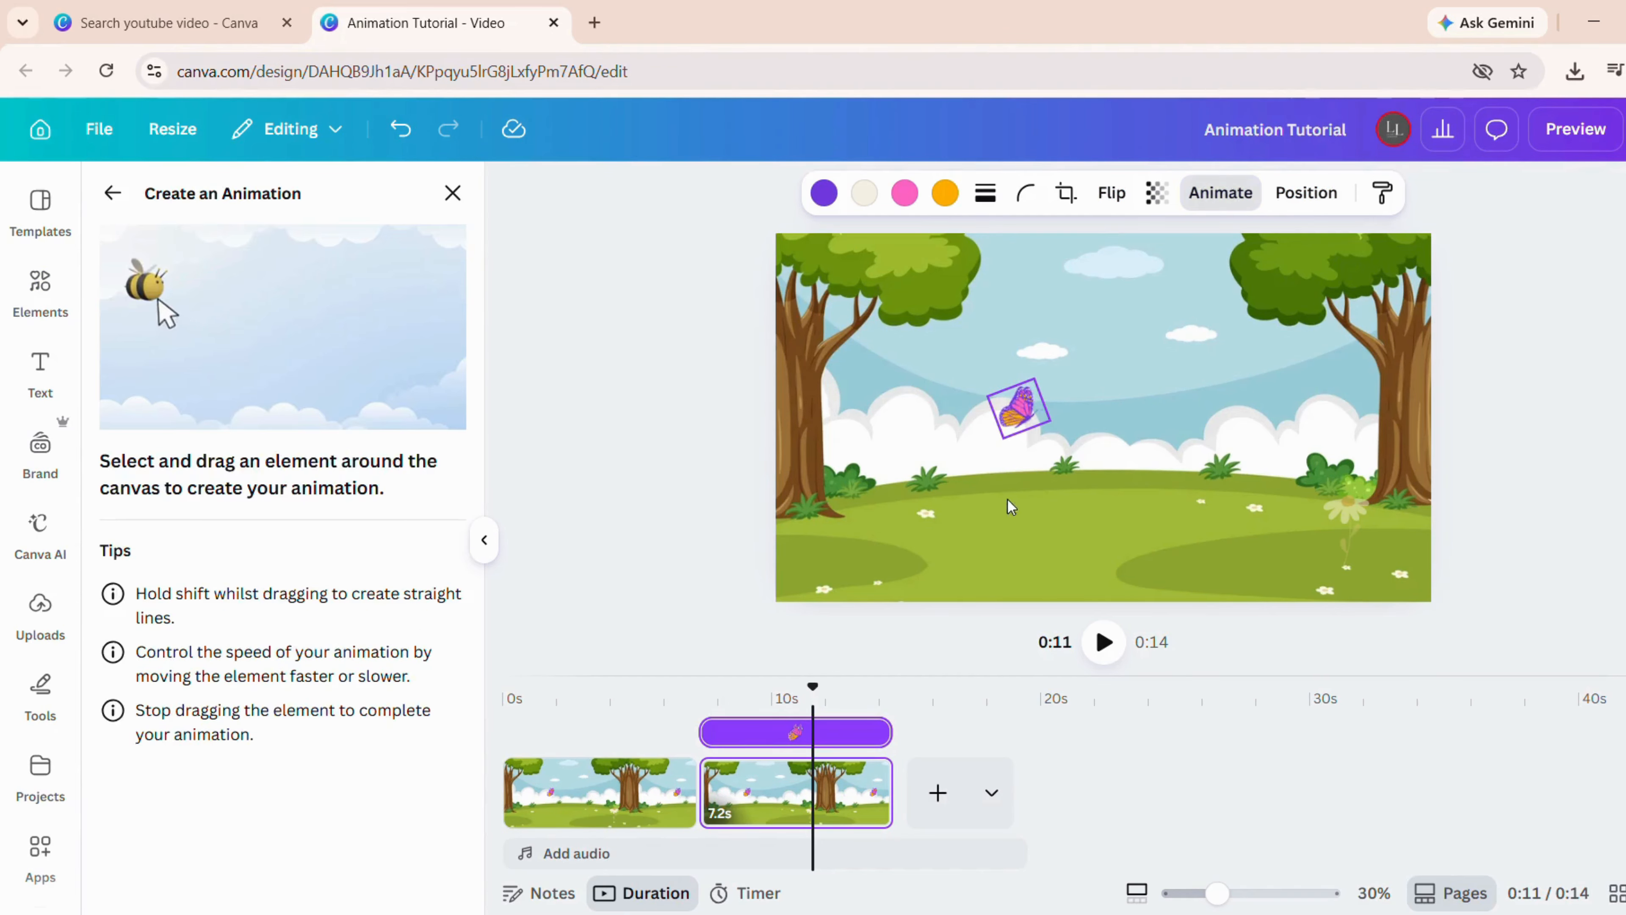
click(455, 195)
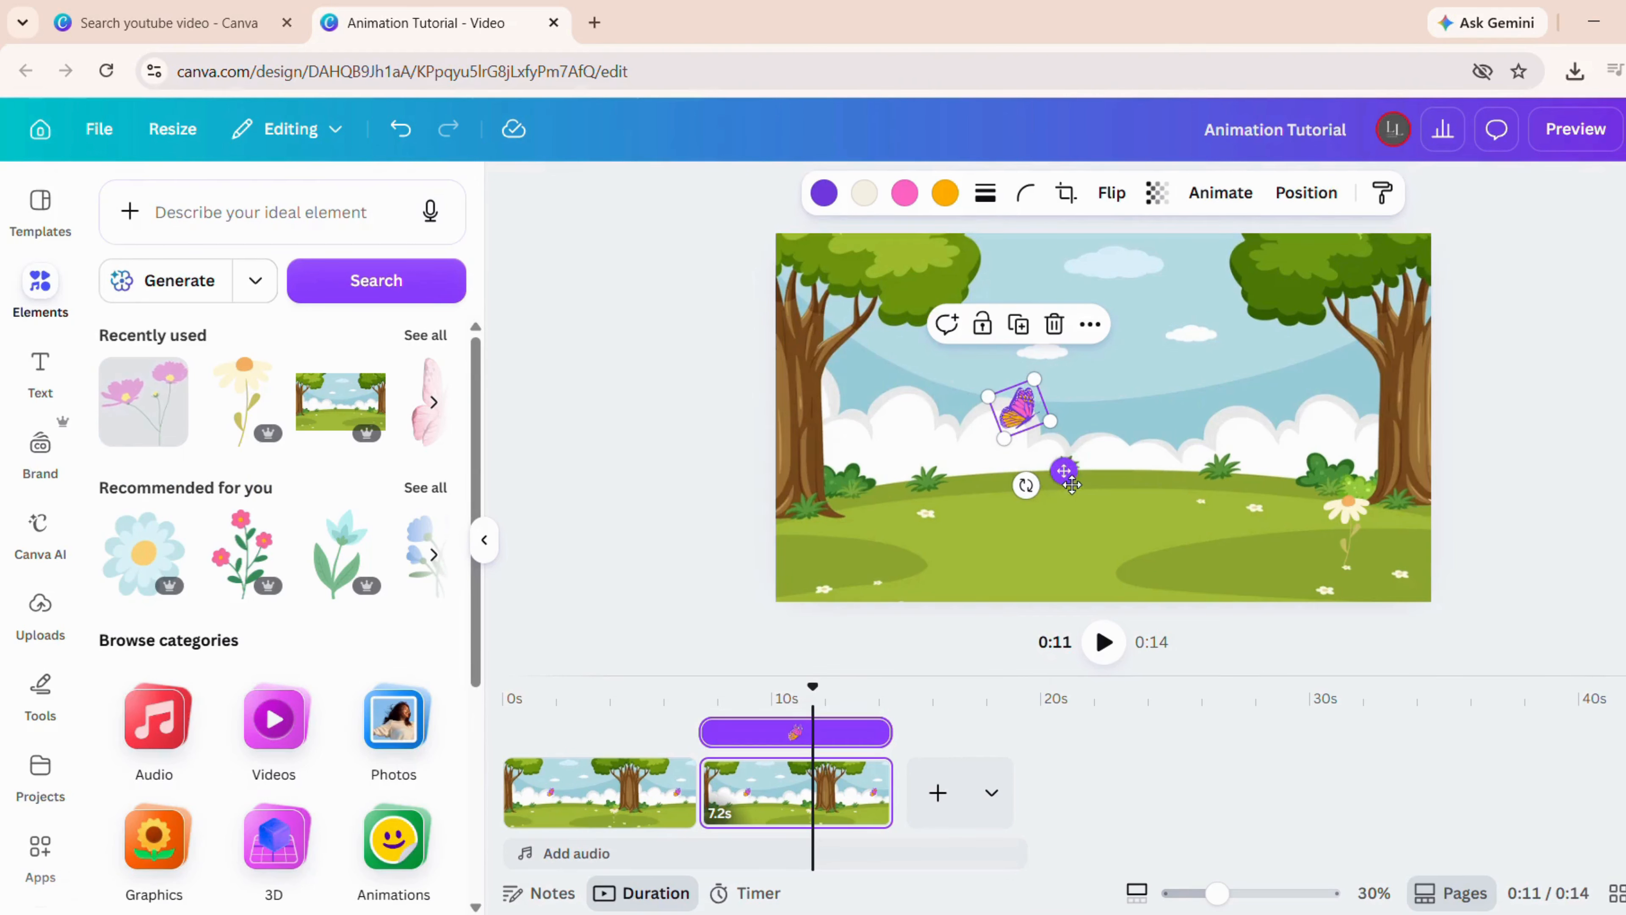
- Move the page 2 butterfly onto the top of the flower and flip it horizontally
mouse_move(1113, 482)
mouse_down()
mouse_move(1292, 502)
mouse_move(1390, 554)
mouse_up()
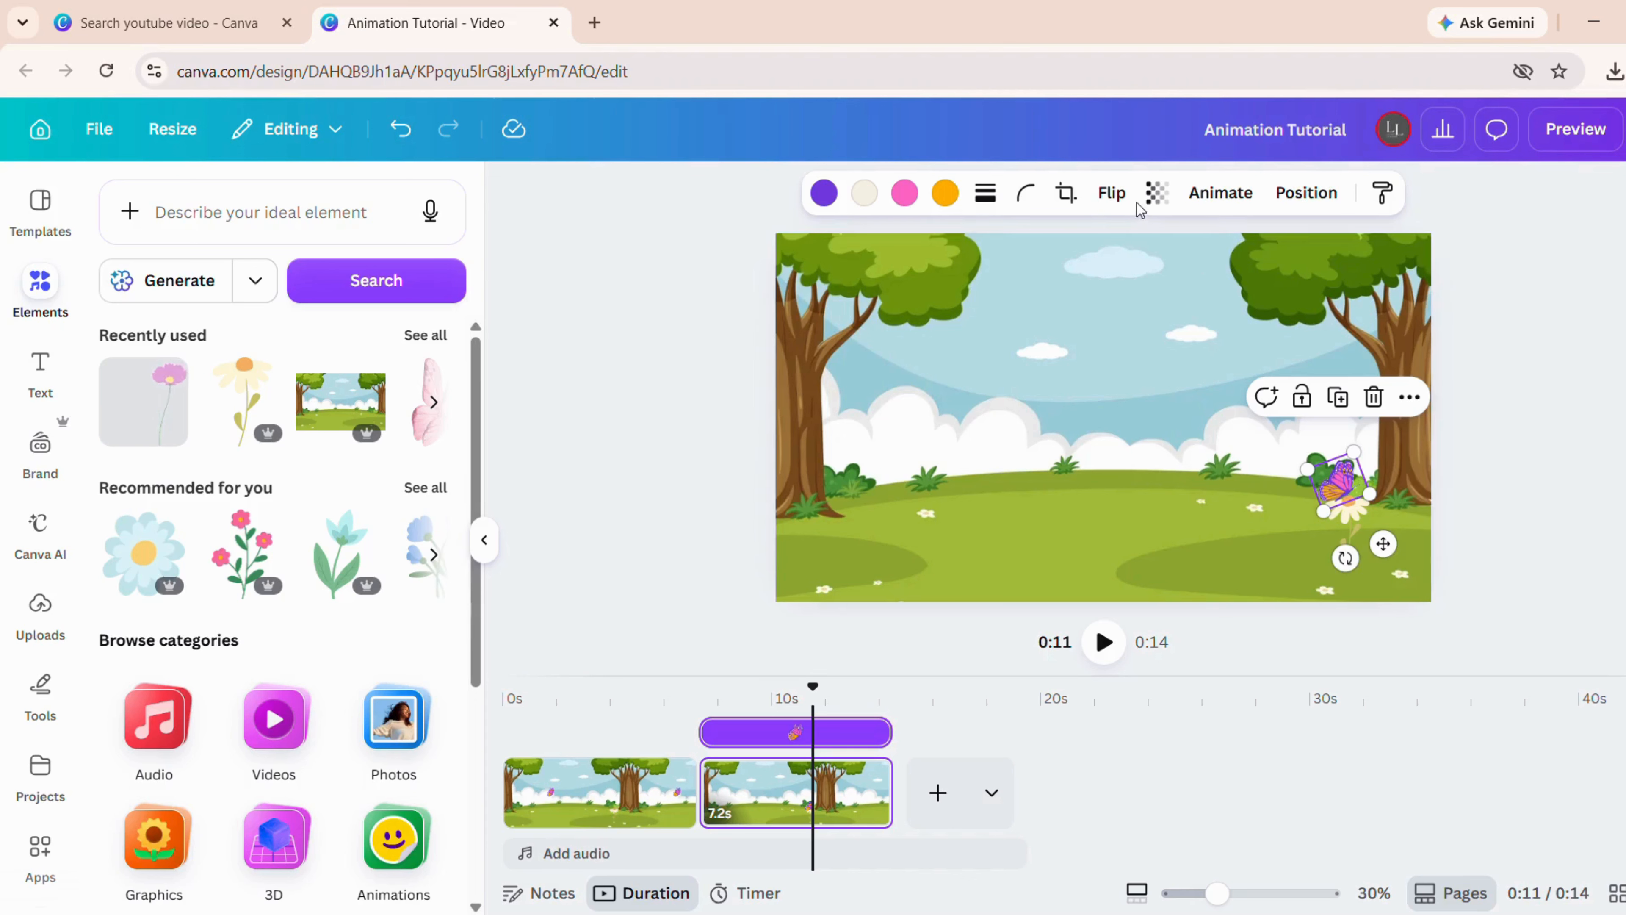
click(1114, 193)
click(1136, 256)
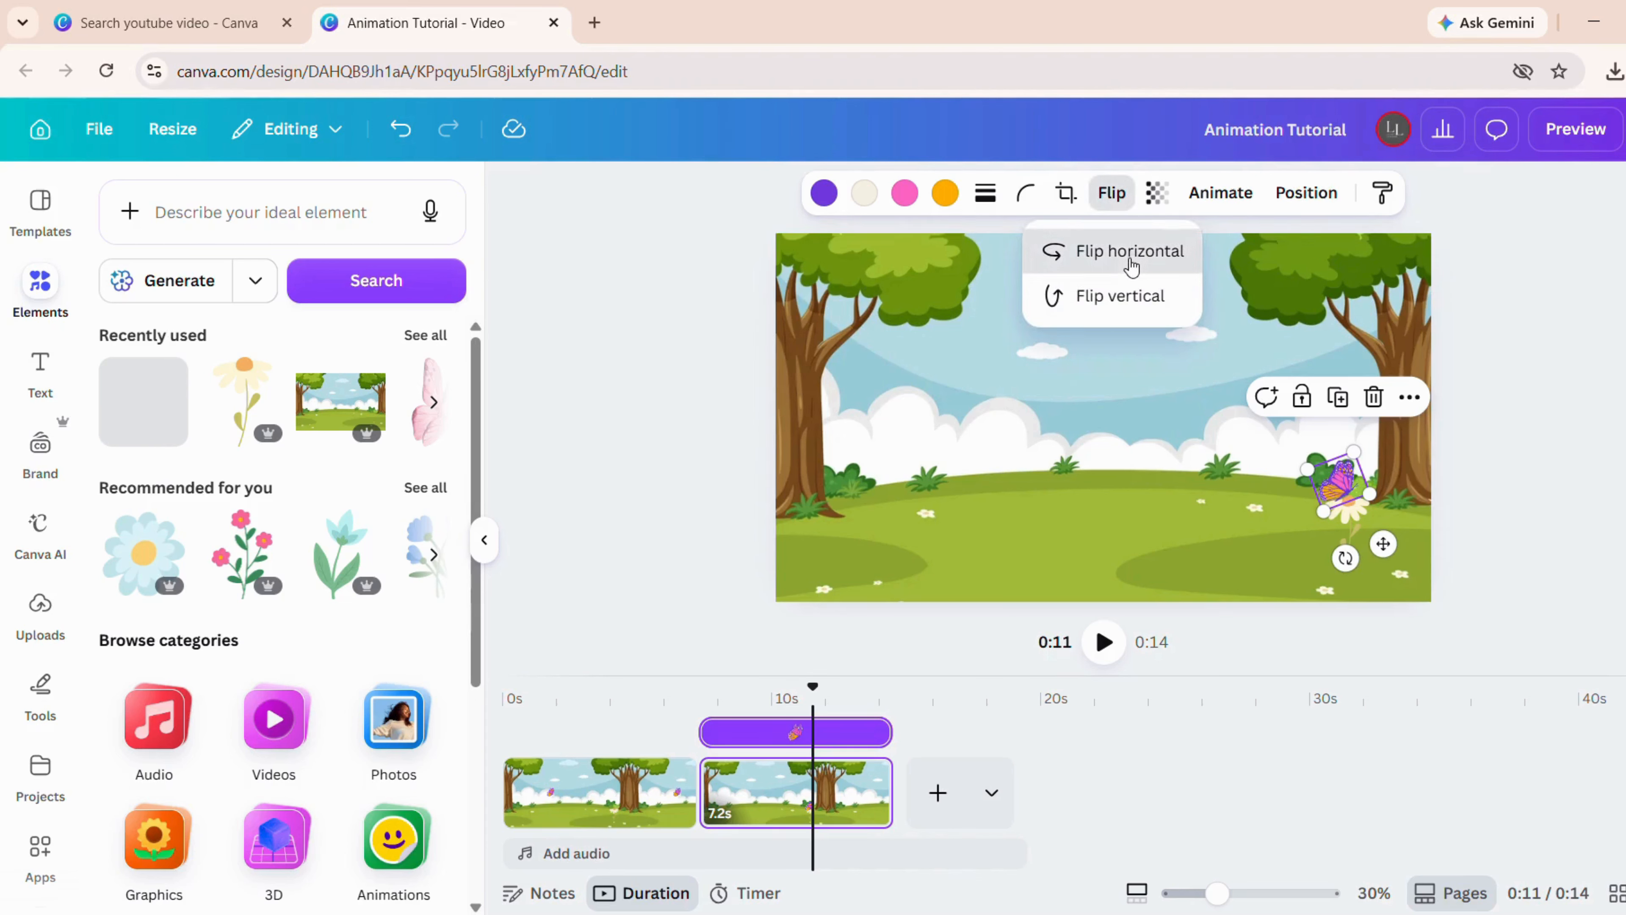
- Create a custom animation moving the butterfly from the flower across the scene to the trunk of the left tree
click(1220, 194)
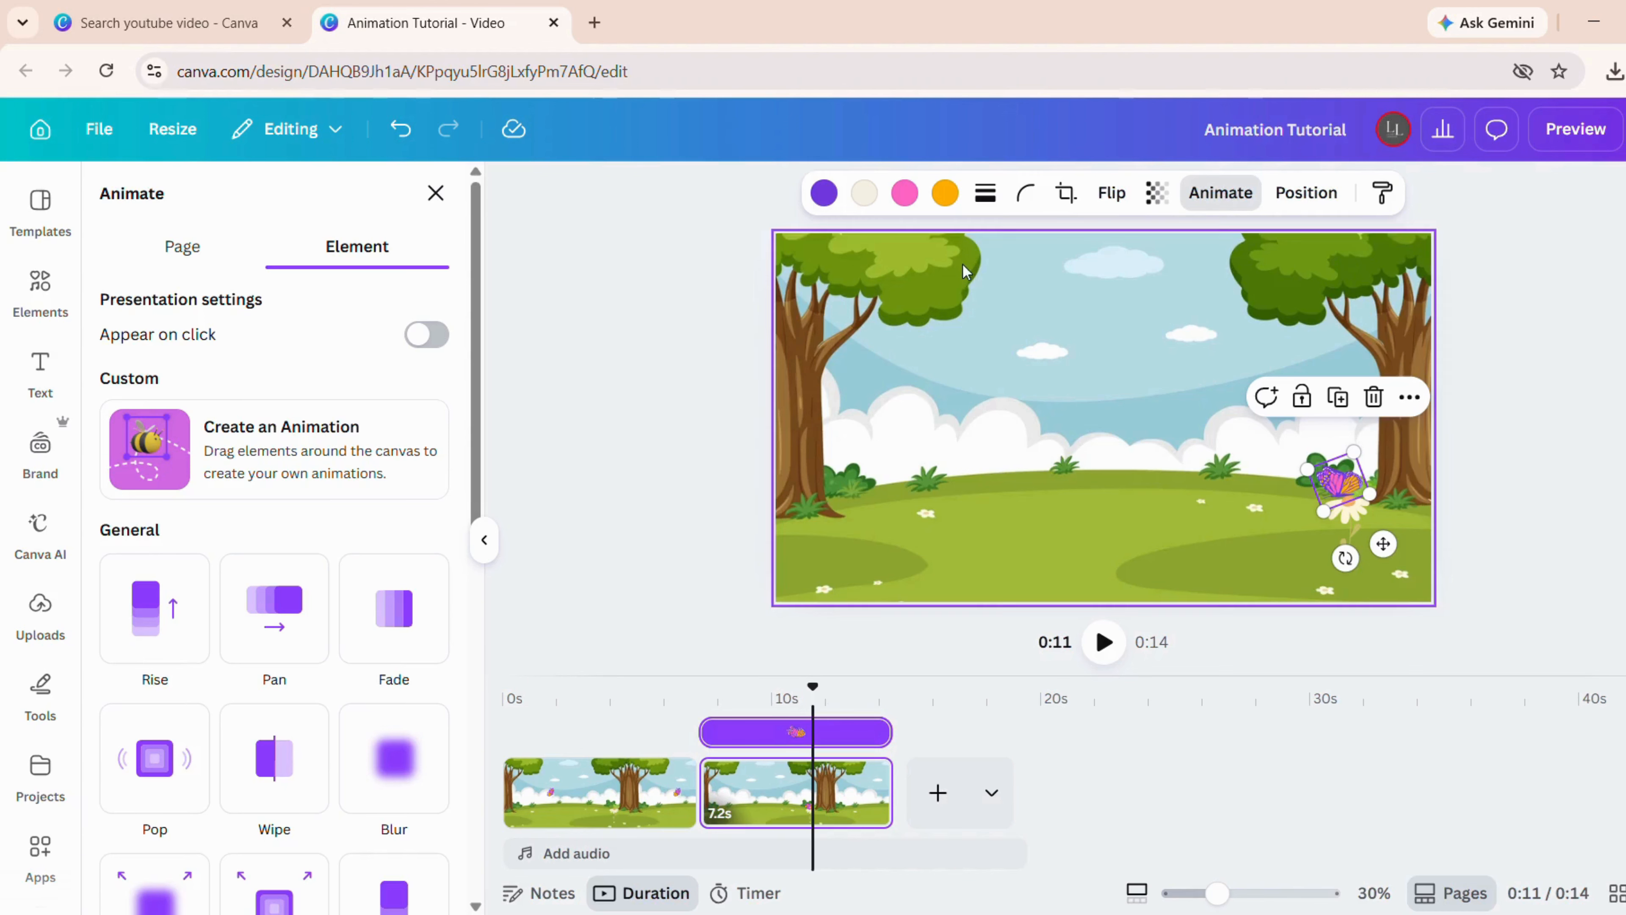
click(287, 460)
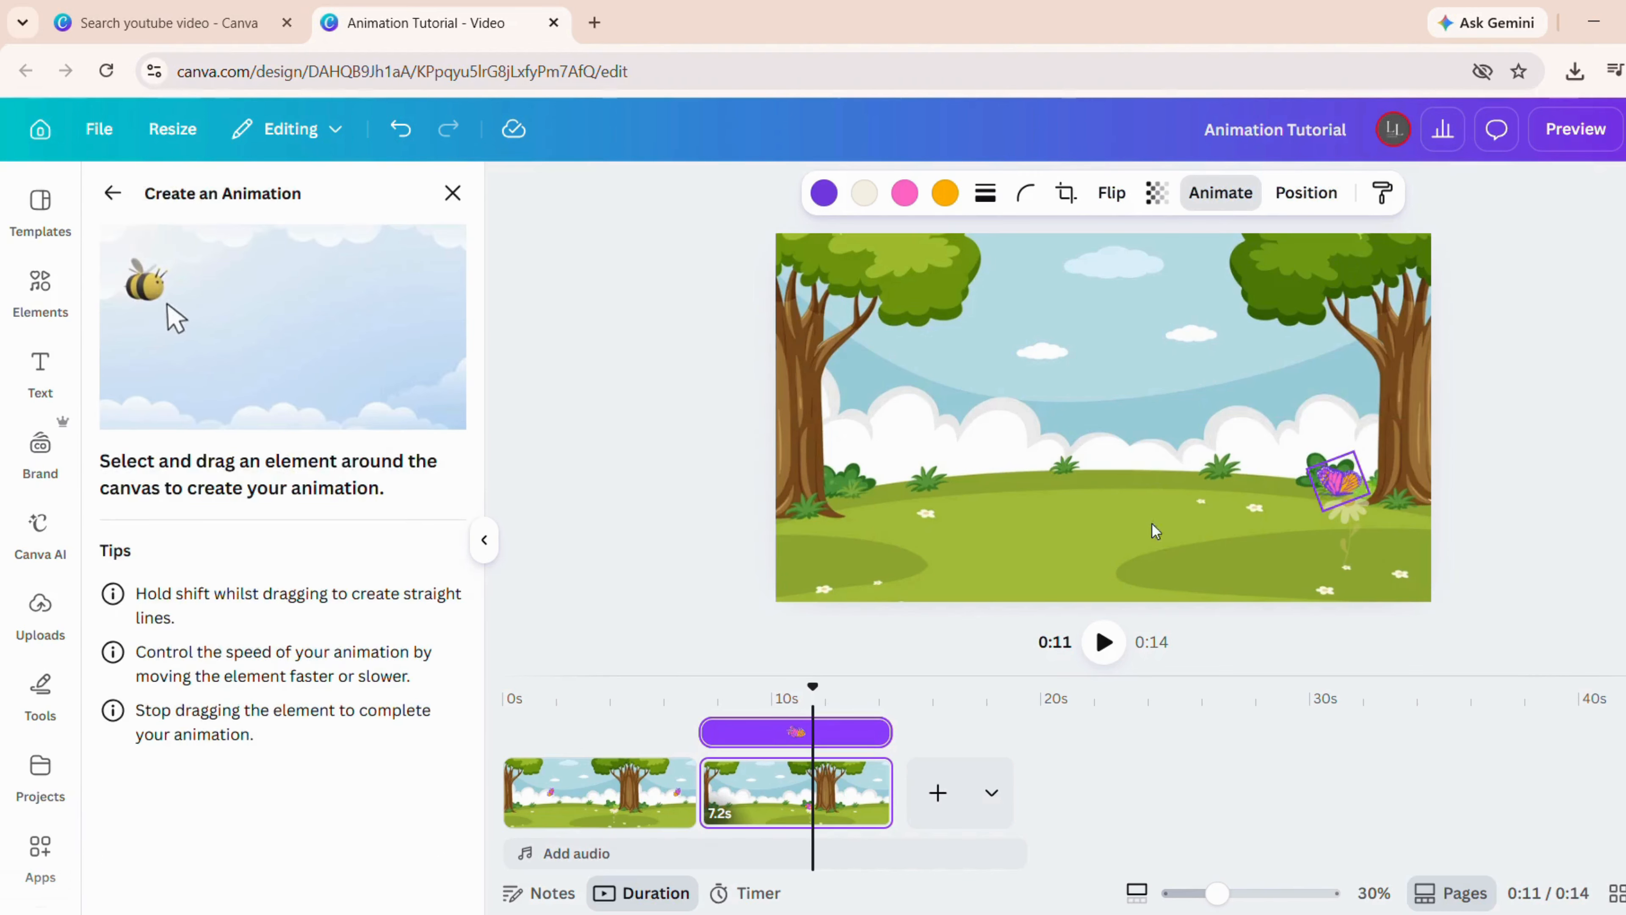
mouse_move(1338, 489)
mouse_down()
mouse_move(1274, 458)
mouse_move(1179, 472)
mouse_move(1145, 444)
mouse_move(1066, 460)
mouse_move(1024, 443)
mouse_move(983, 459)
mouse_move(813, 441)
mouse_up()
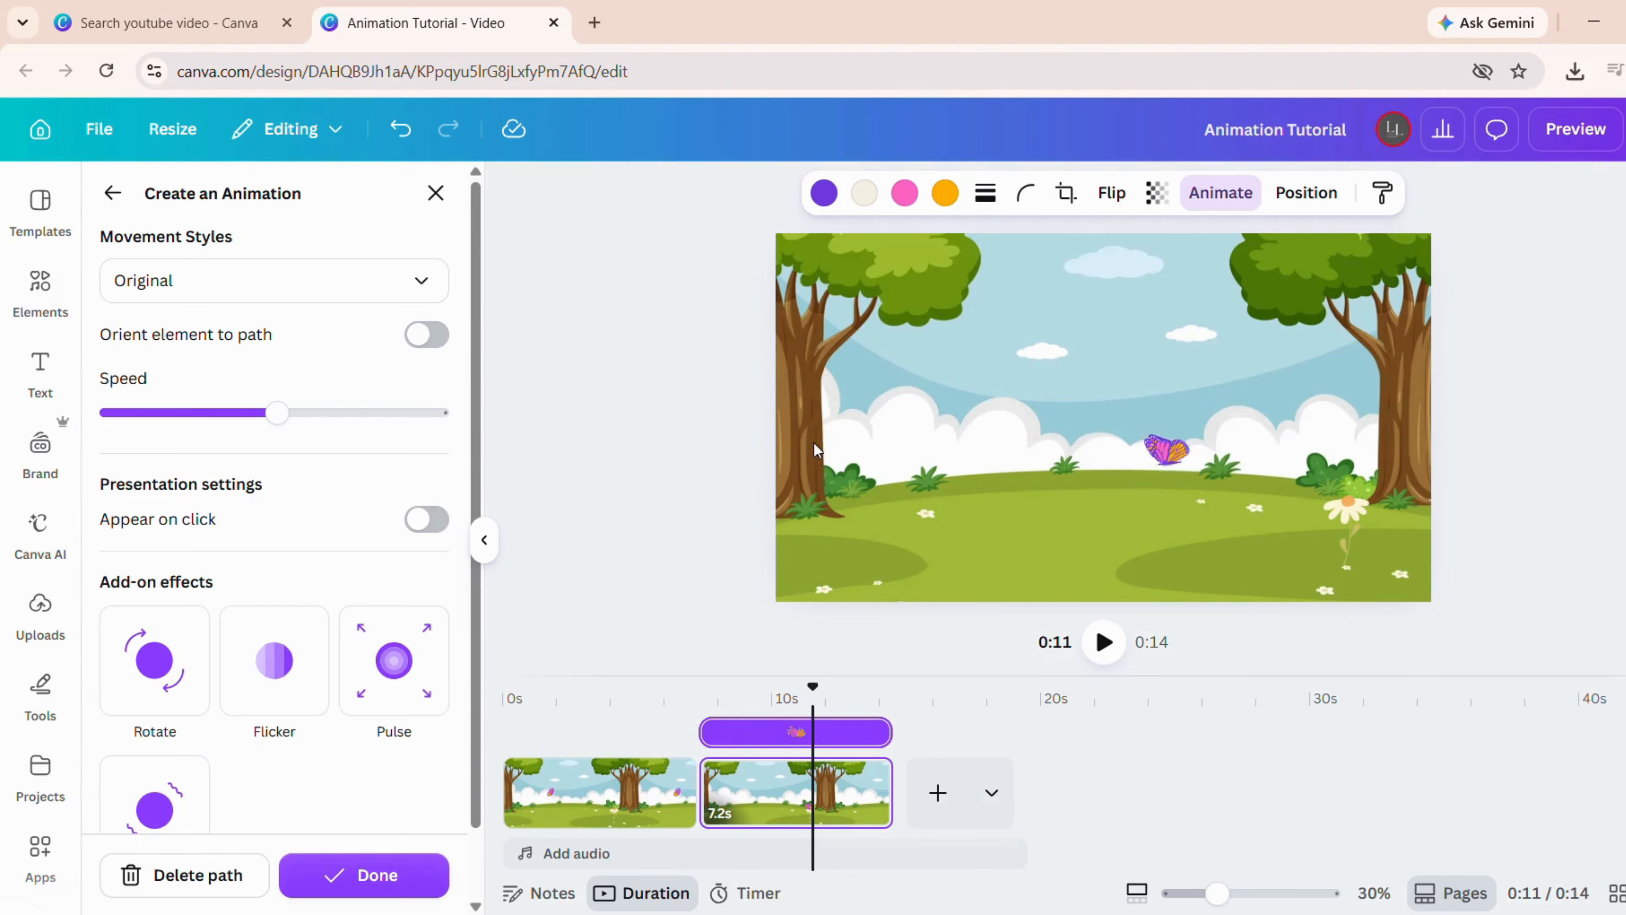
- Give the return path a much slower speed and the Smooth movement style, and preview the whole video
drag(280, 417, 174, 422)
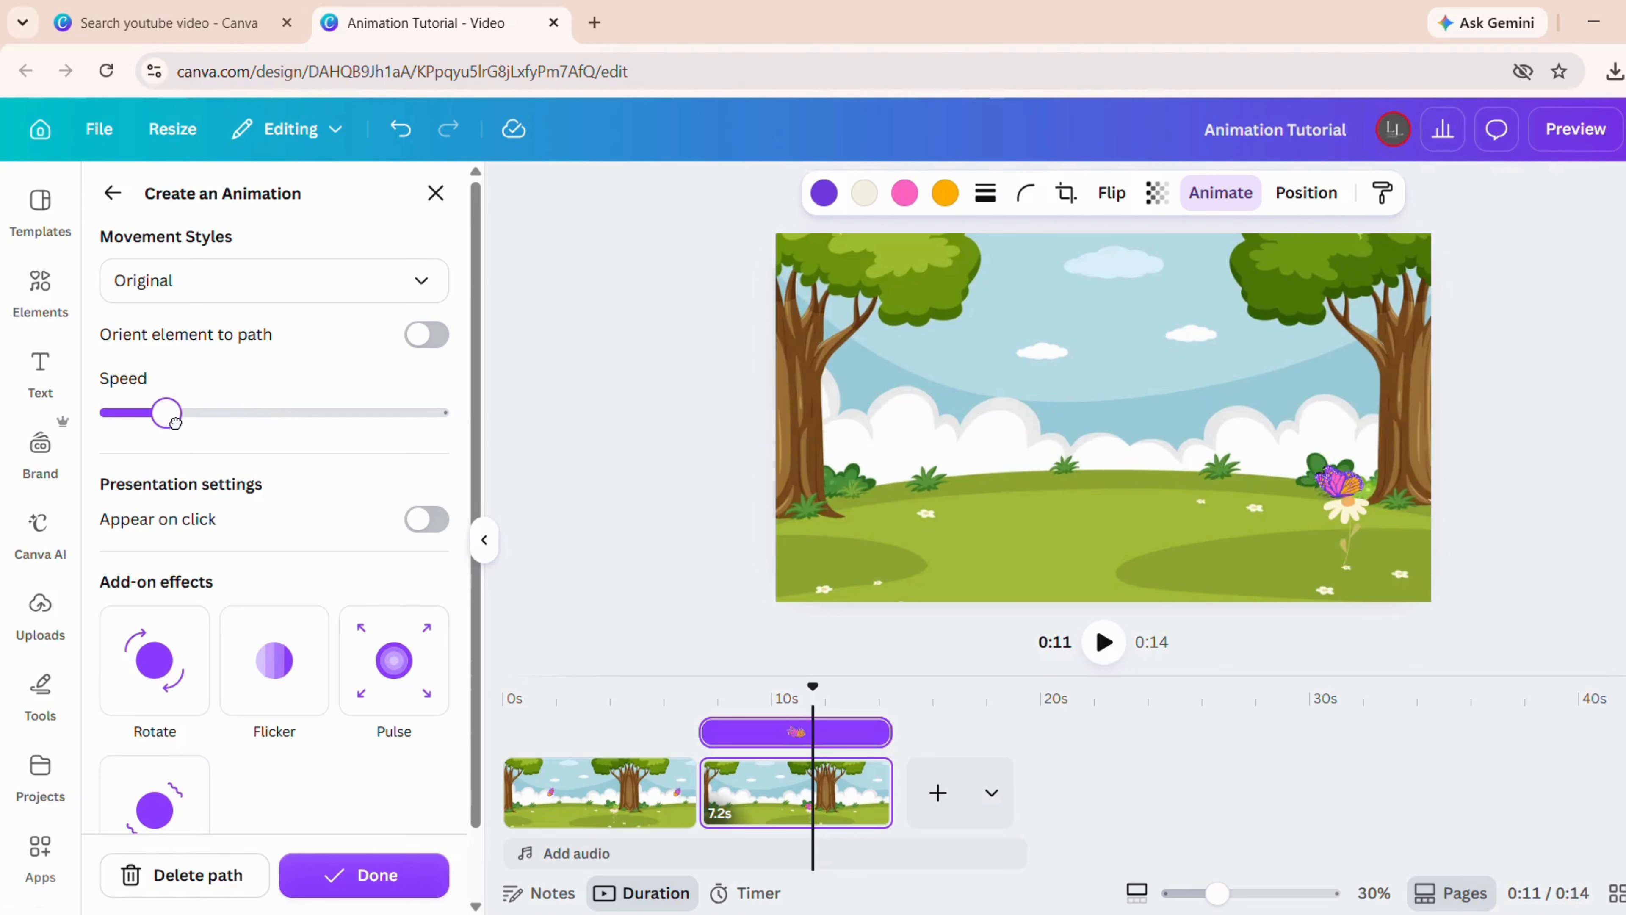
click(428, 288)
click(147, 388)
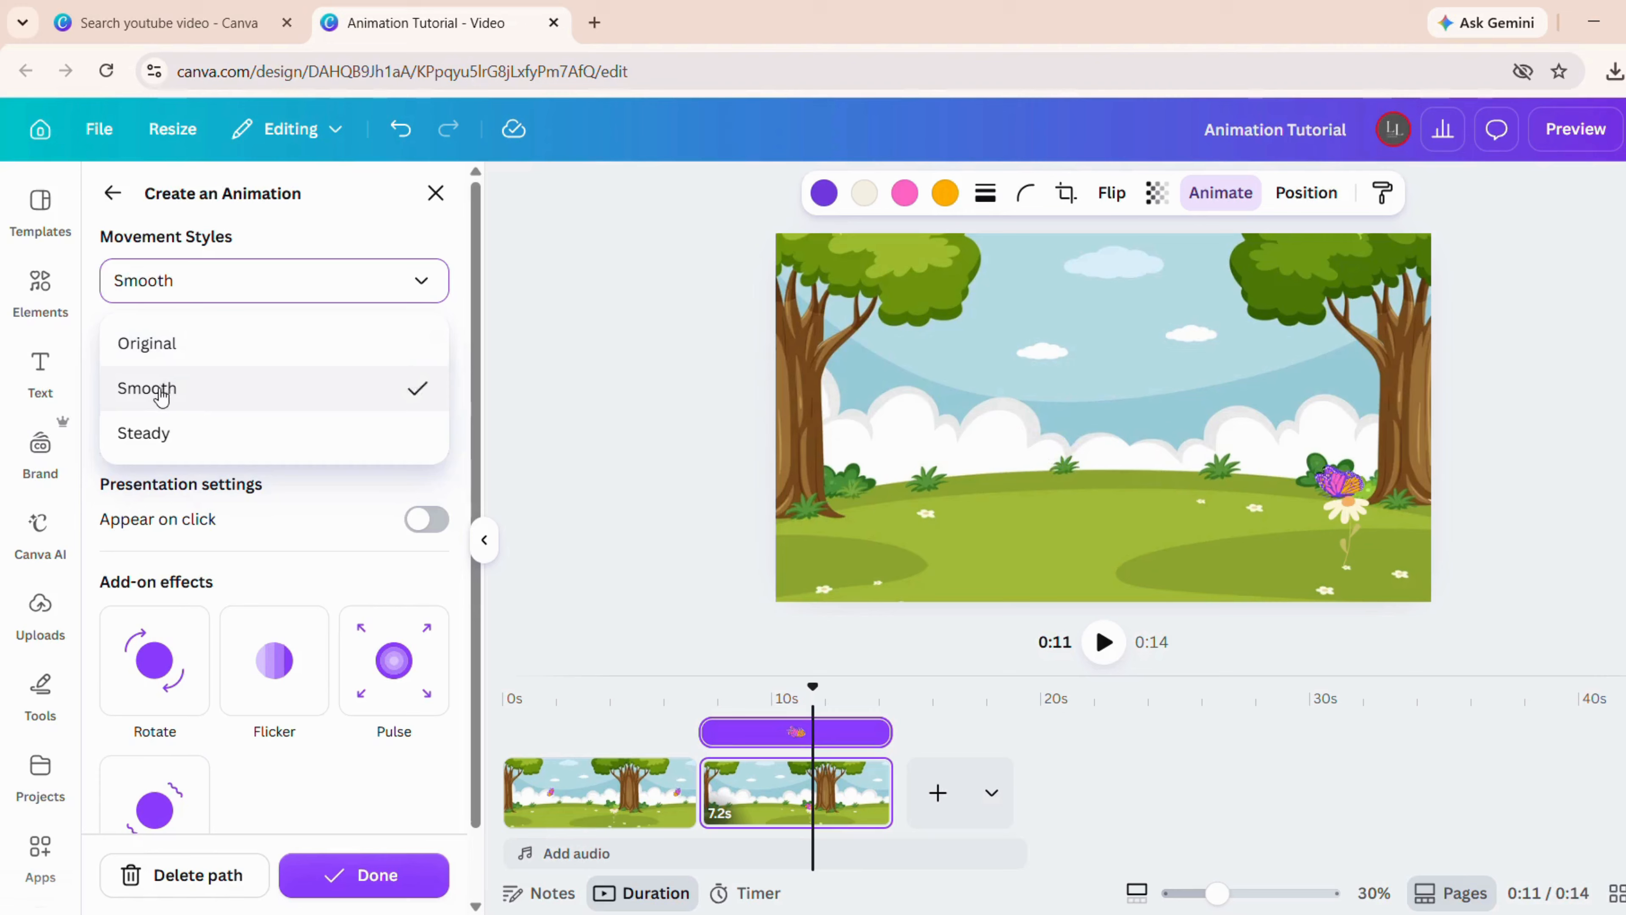
click(356, 878)
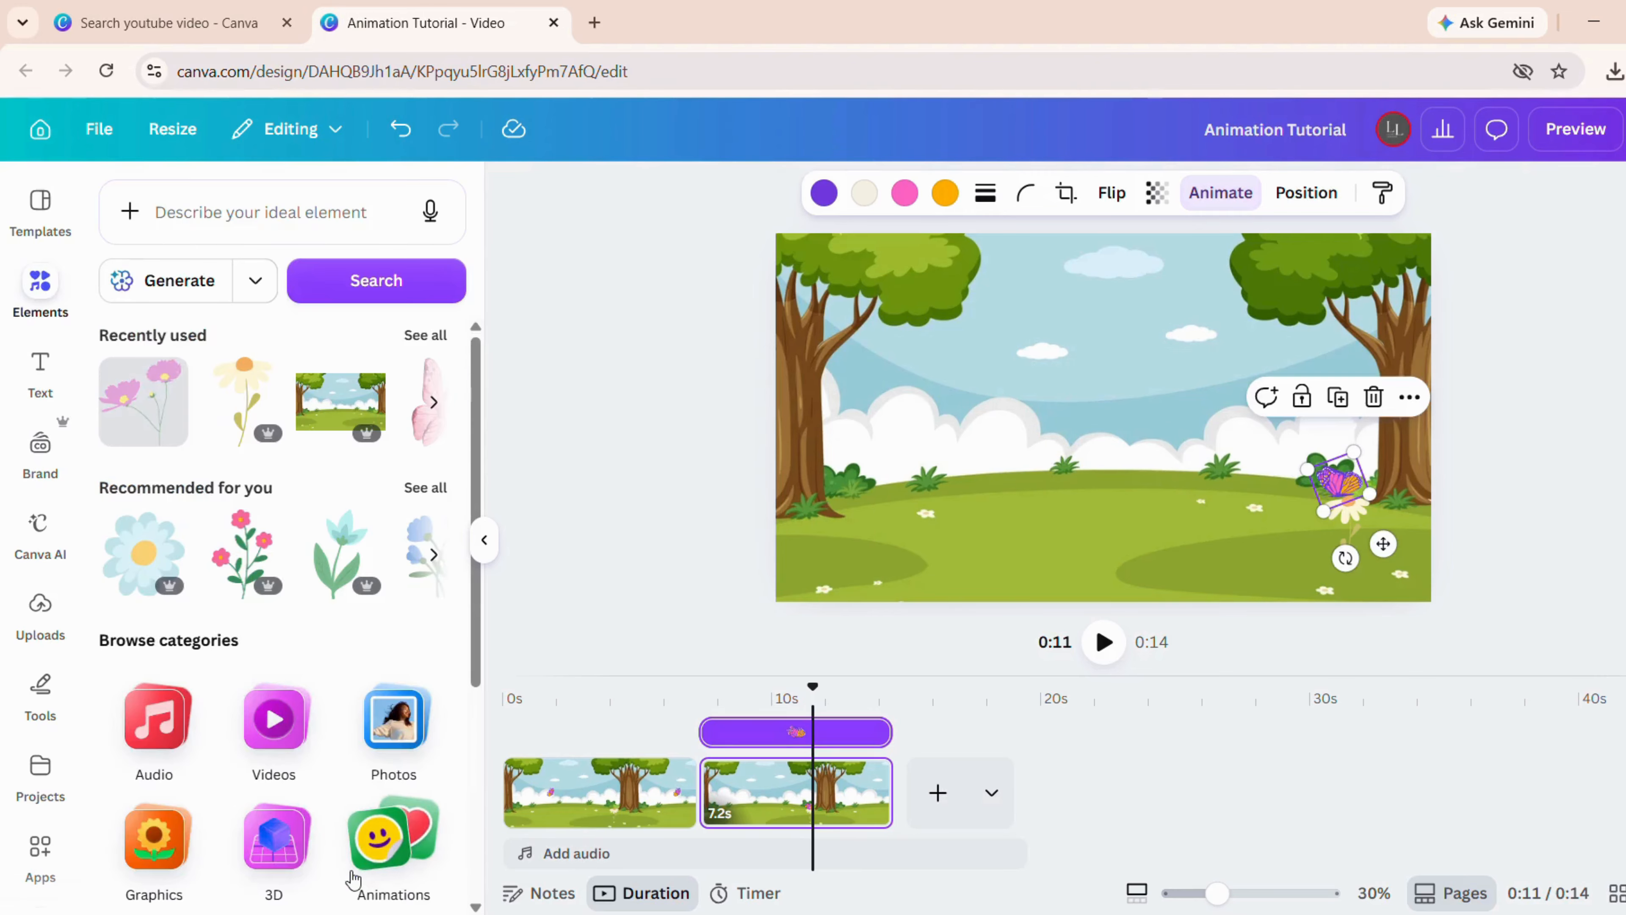
click(1575, 130)
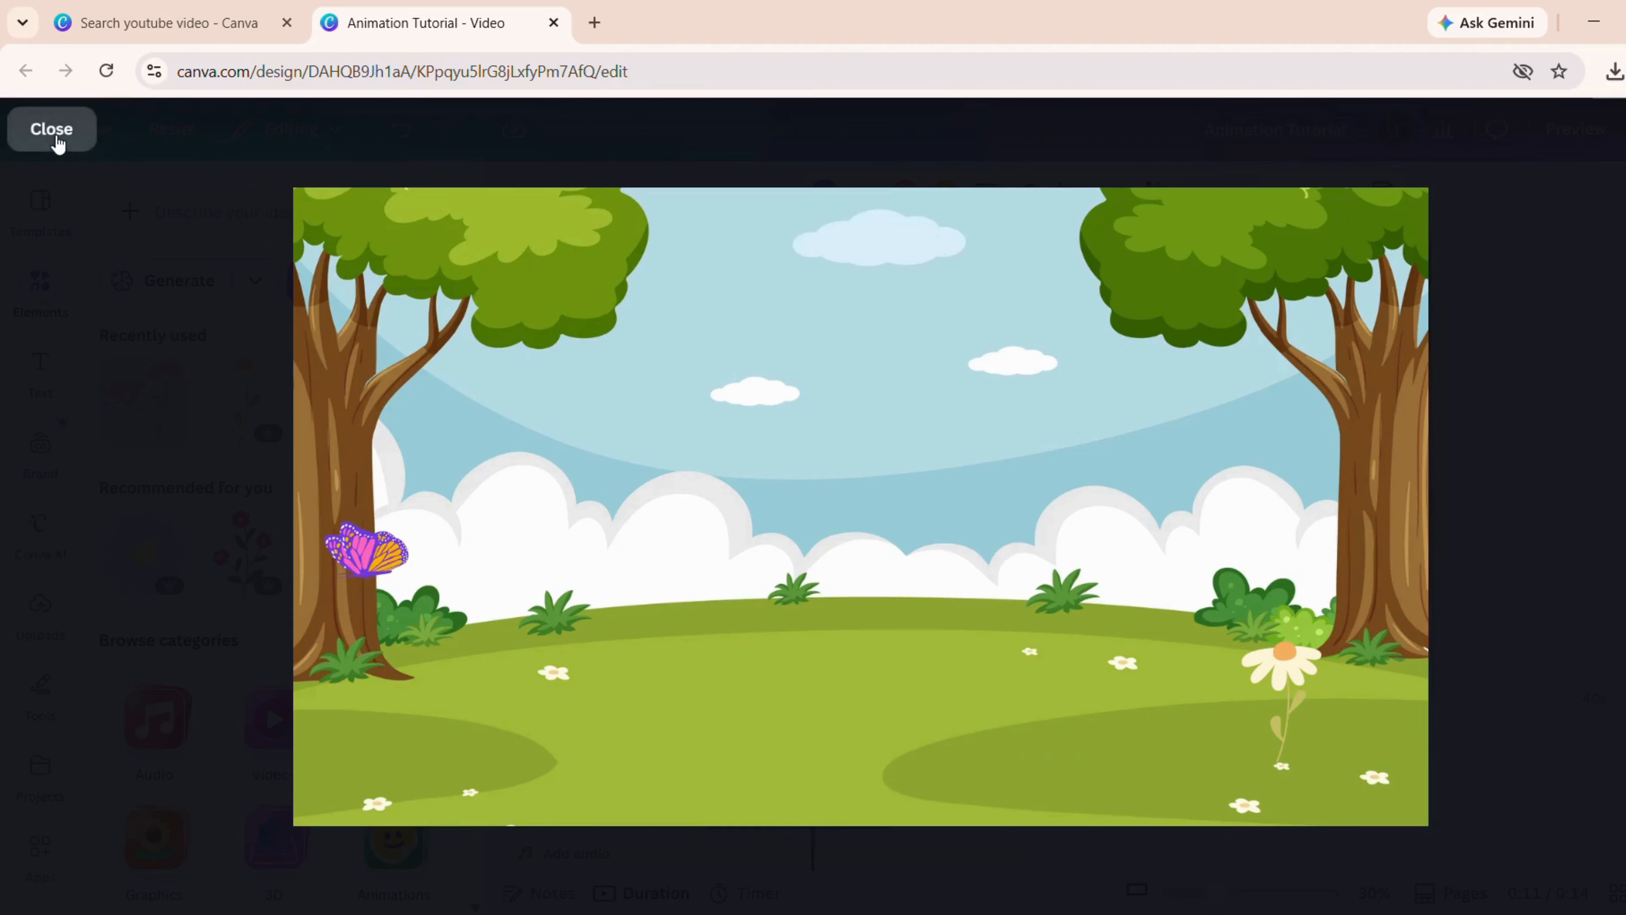
click(51, 130)
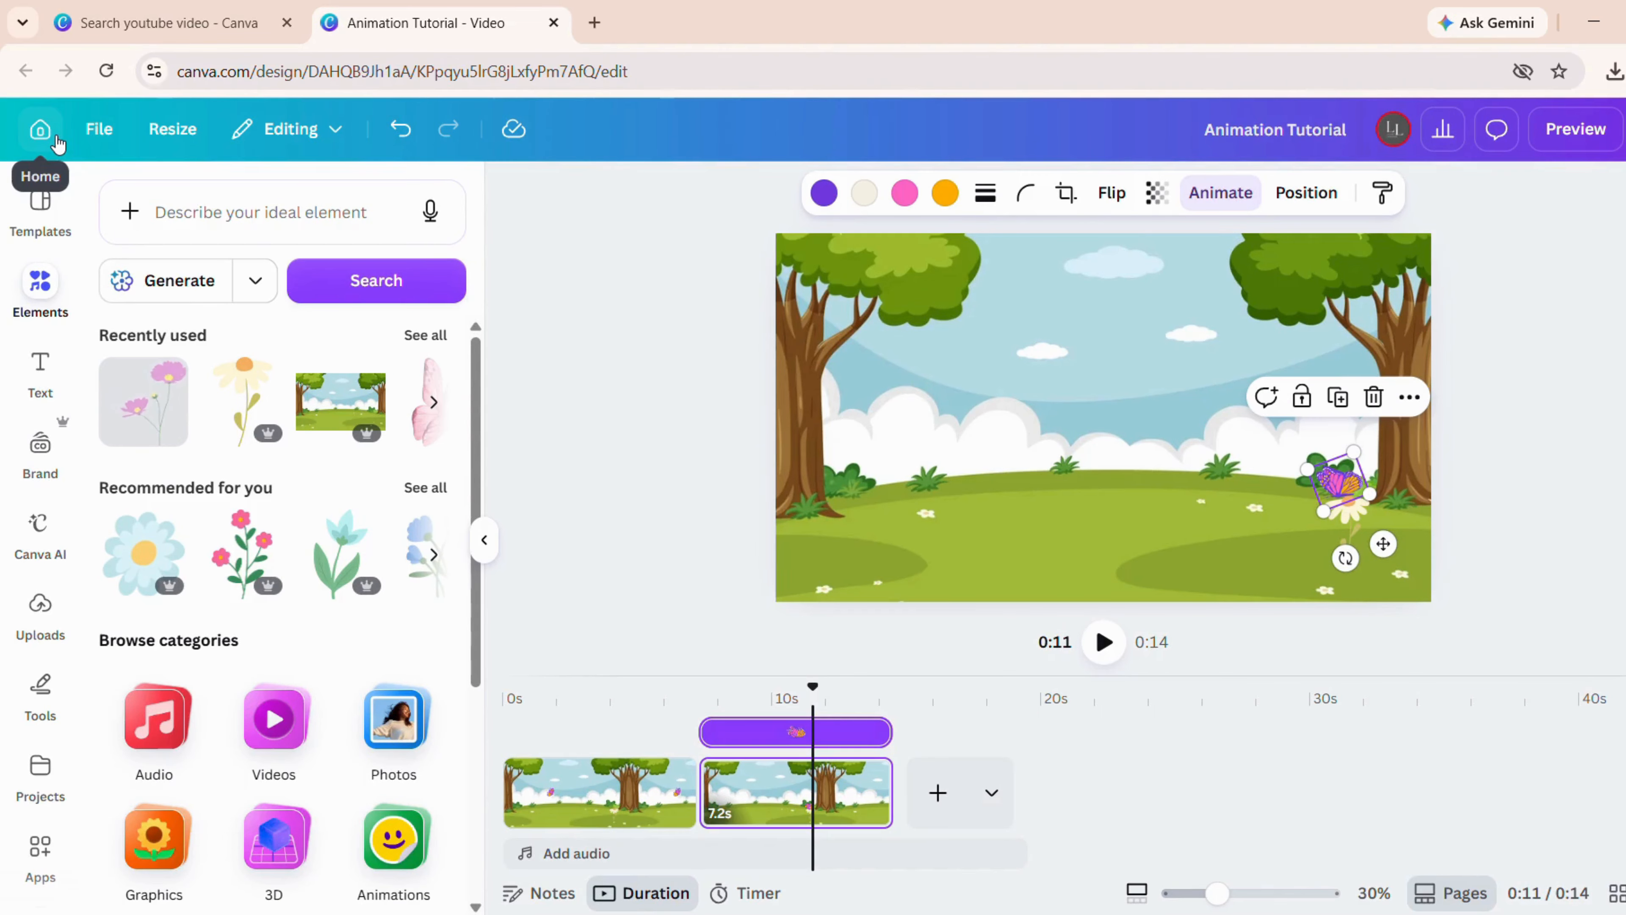